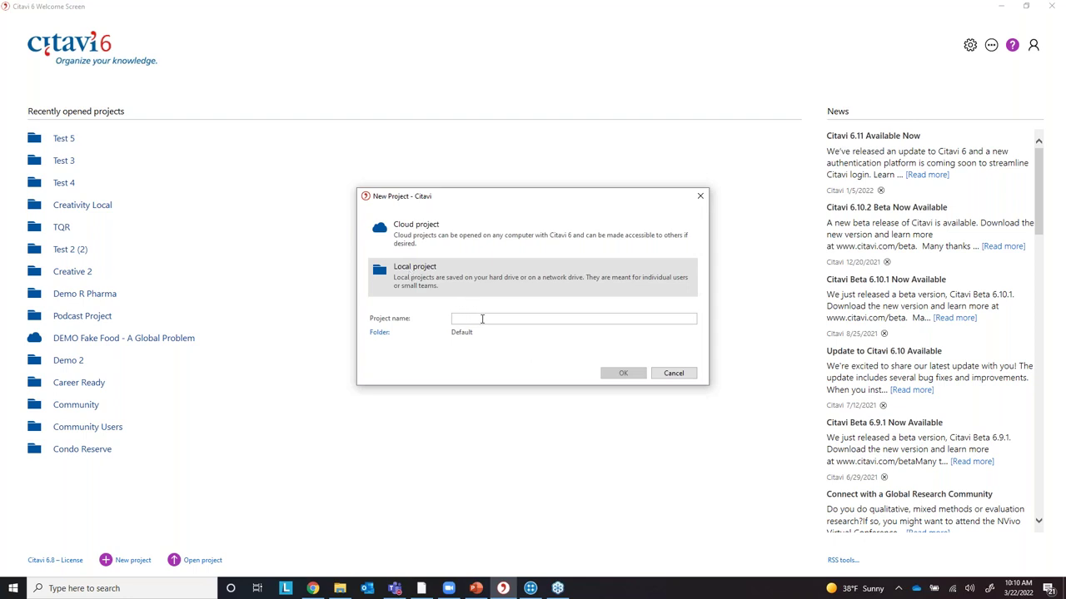
Create a new local Citavi project named 'Citavi 2'.
text(Citavi 2)
click(625, 381)
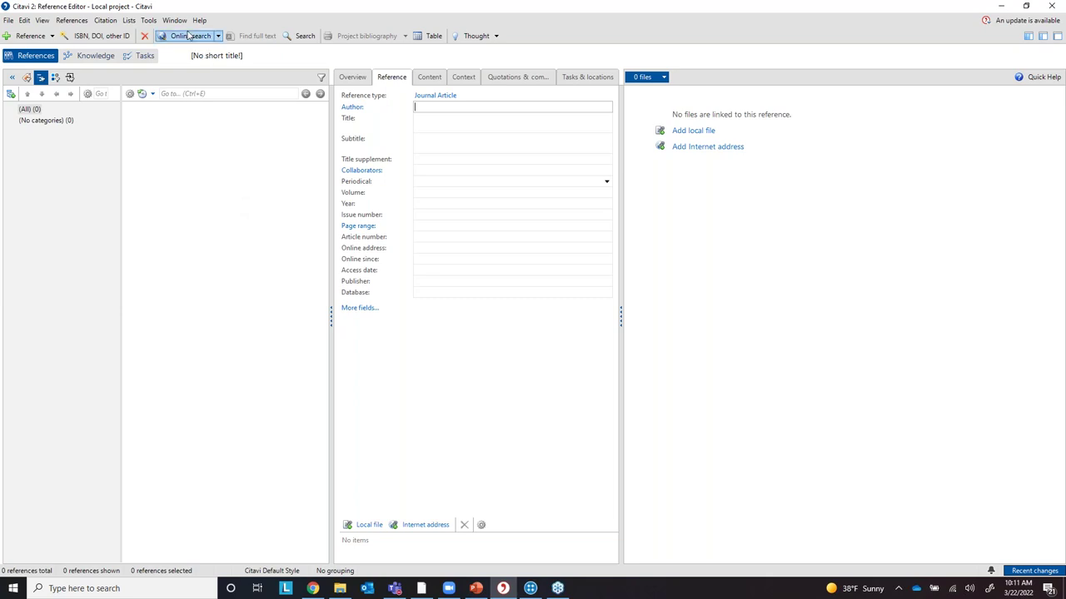
Start a reference import with PDF files as the source.
click(9, 25)
click(38, 103)
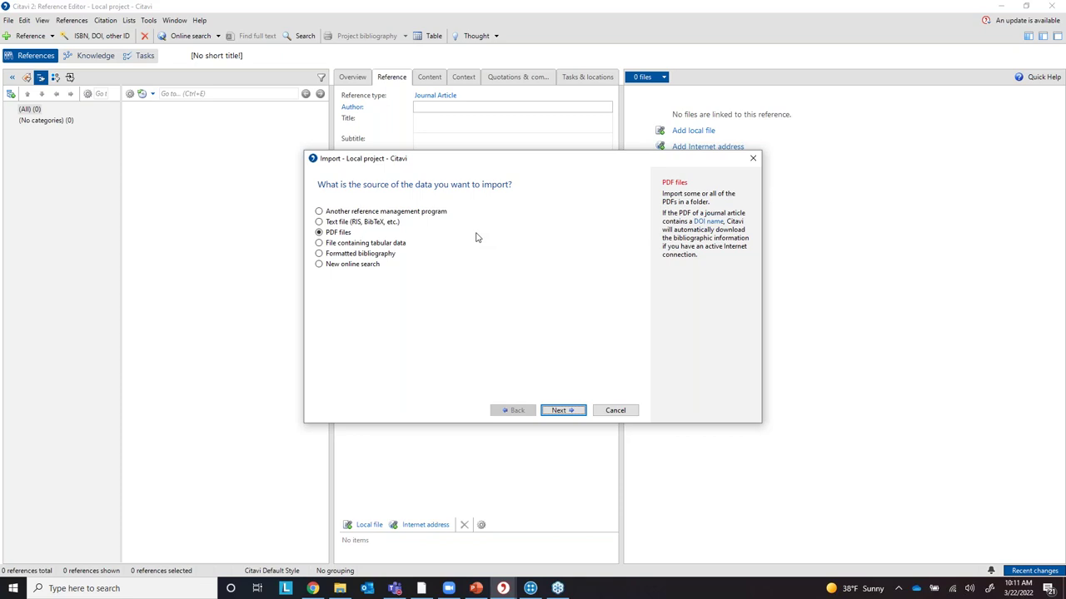
click(559, 412)
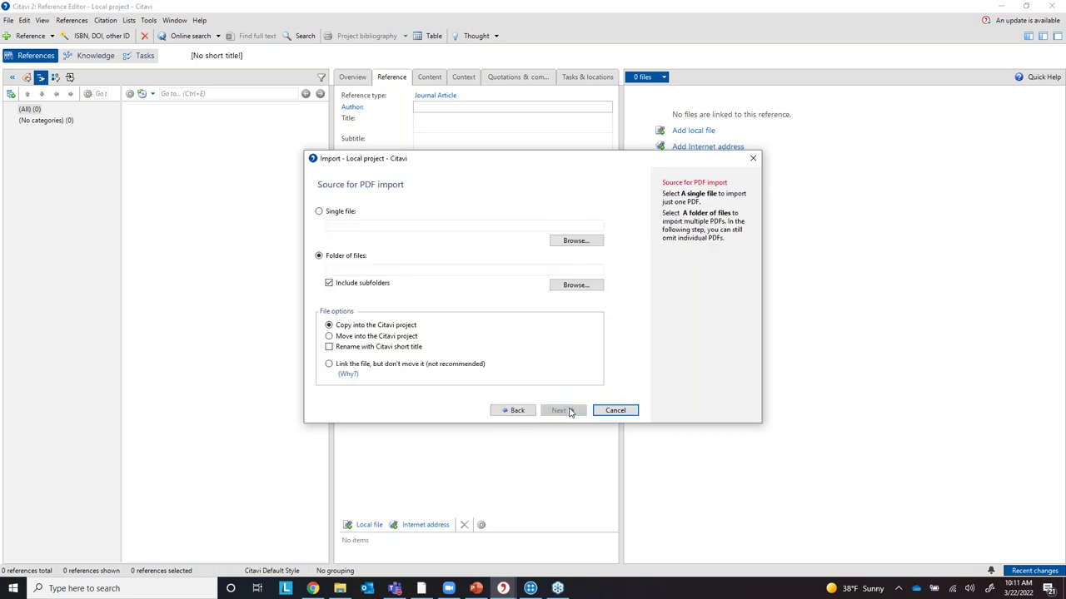
Set Documents\Citavi 6\Creativity and boredom articles as the source folder of PDFs.
click(575, 286)
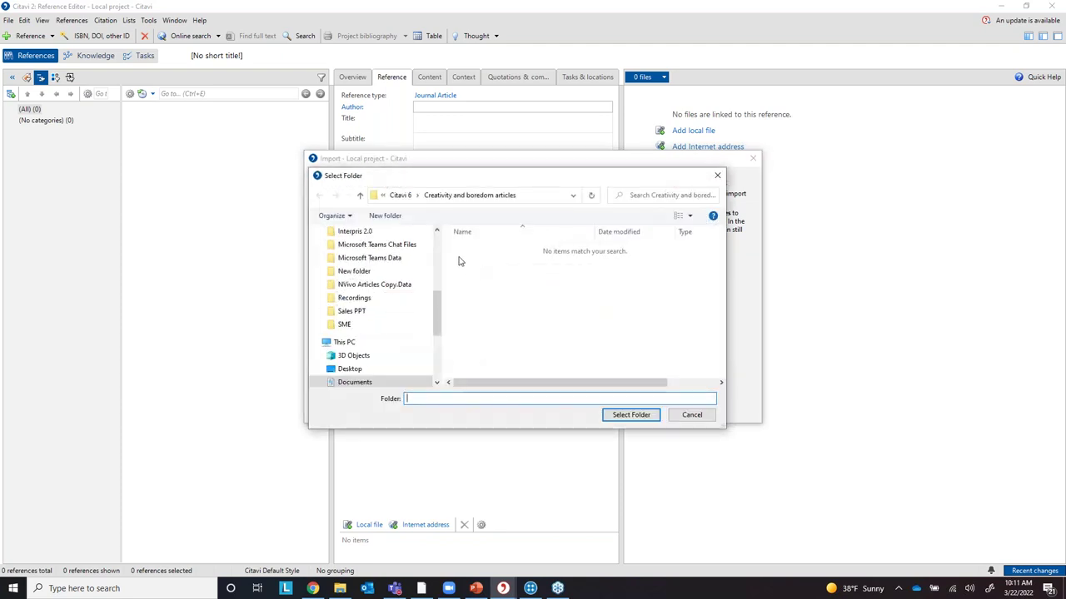
drag(442, 322, 444, 270)
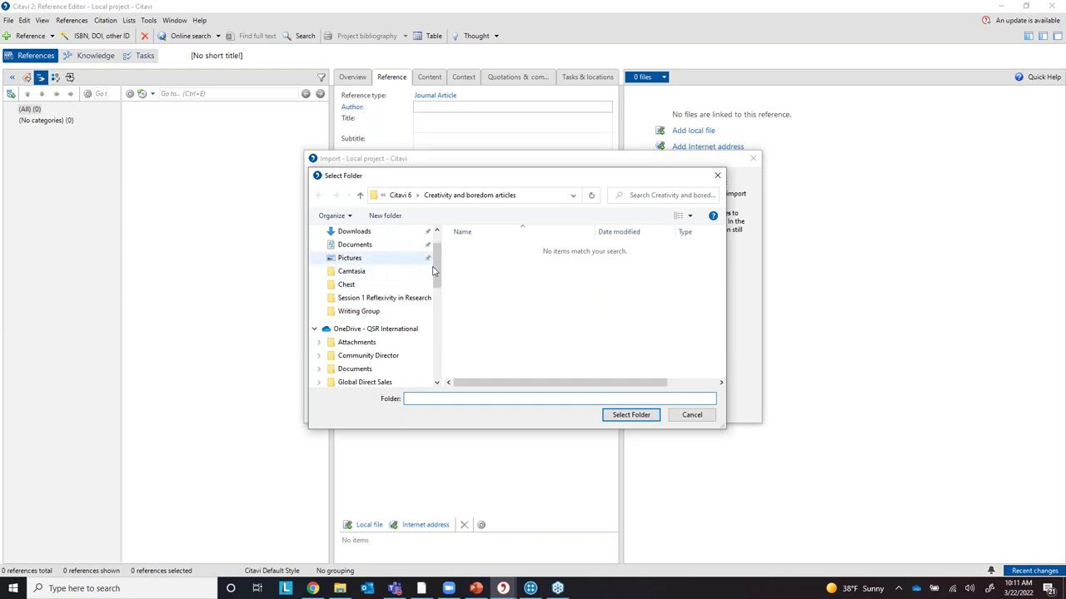
scroll(387, 263, up, 1)
click(365, 280)
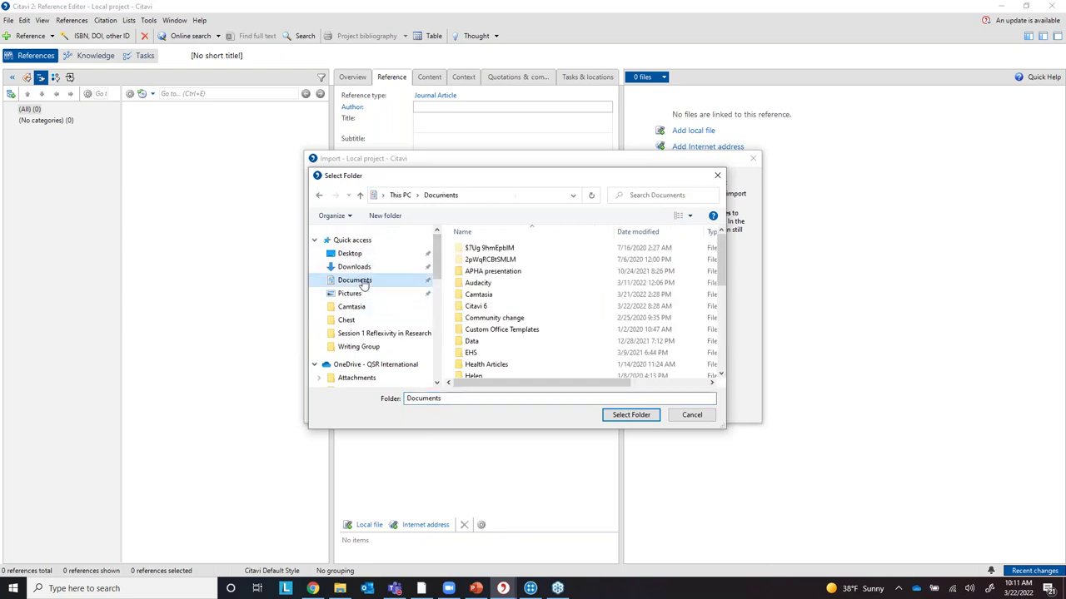
double_click(472, 306)
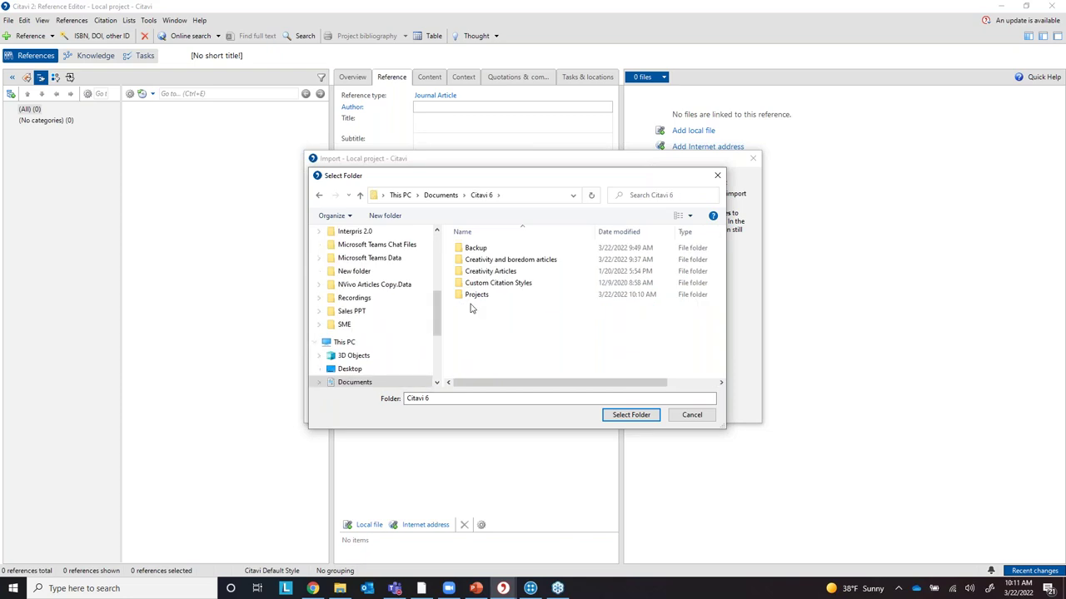
click(506, 260)
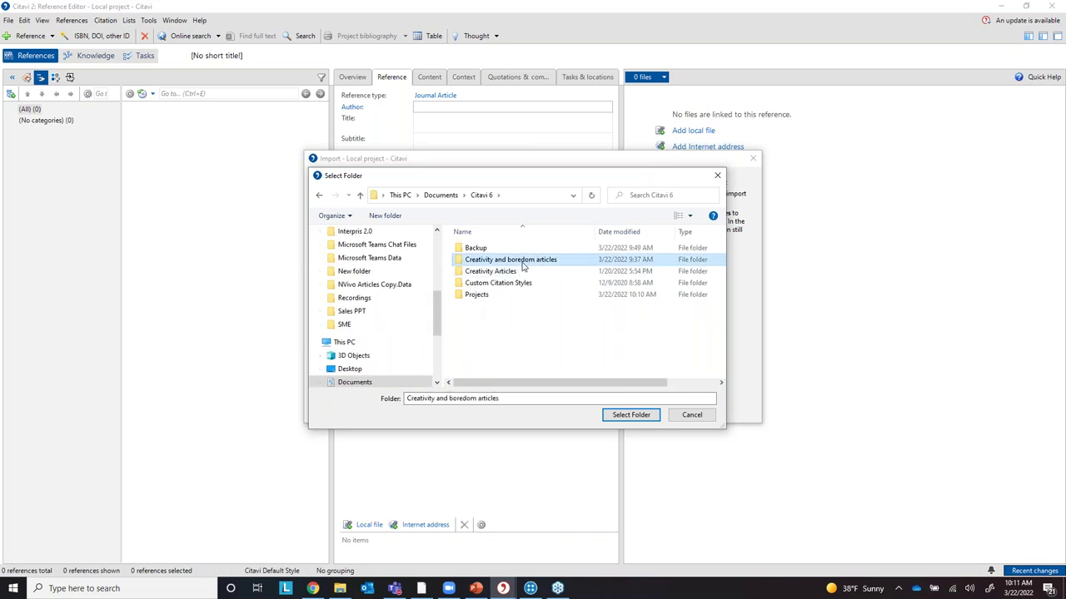
click(620, 414)
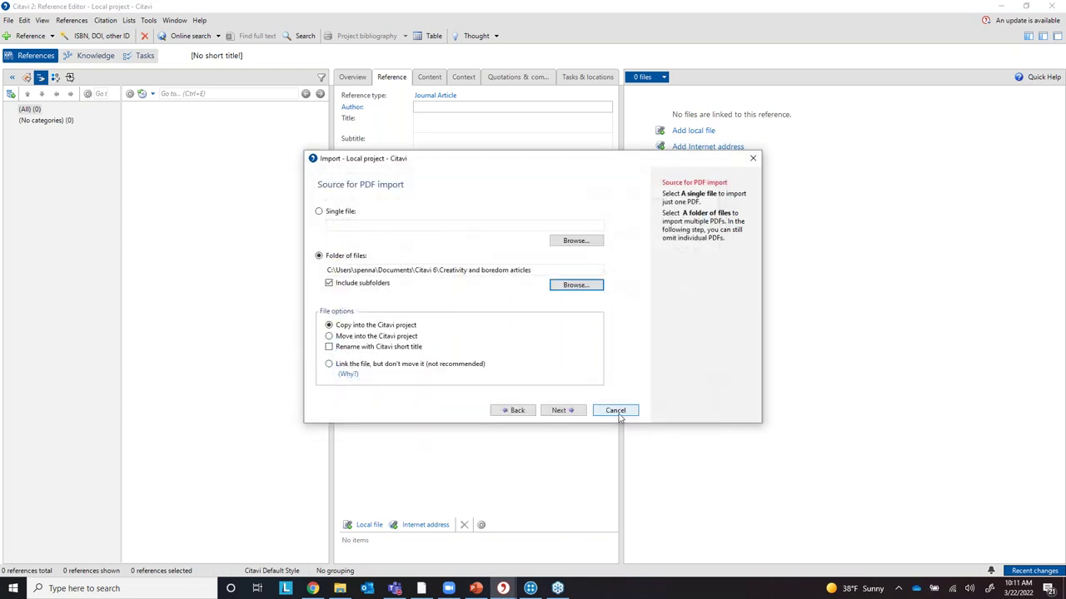
click(572, 412)
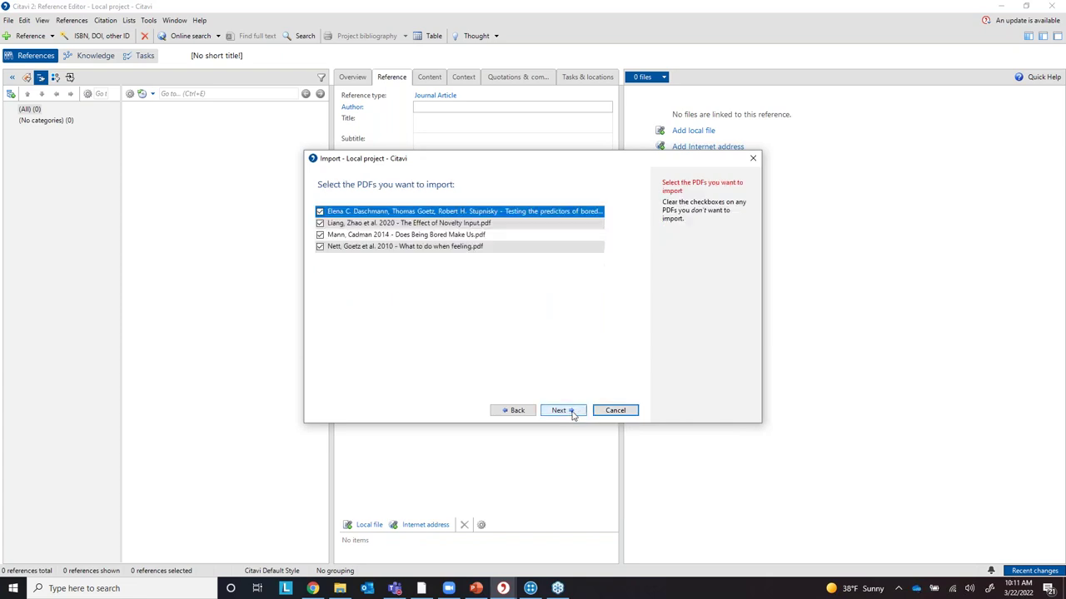
Import the four listed PDFs and add them to the project, keeping their keywords.
click(559, 410)
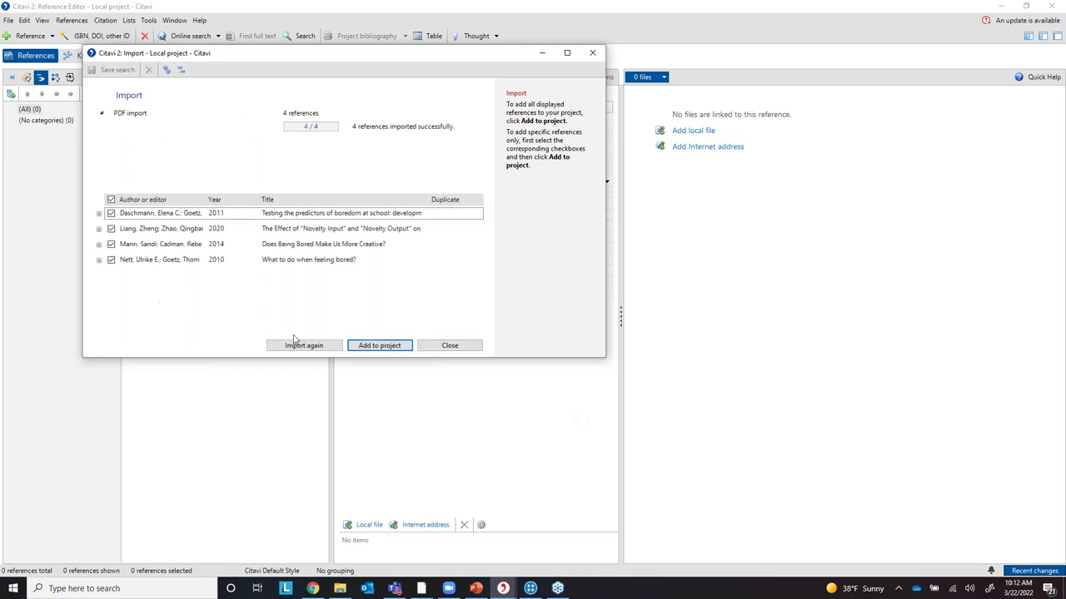
click(374, 348)
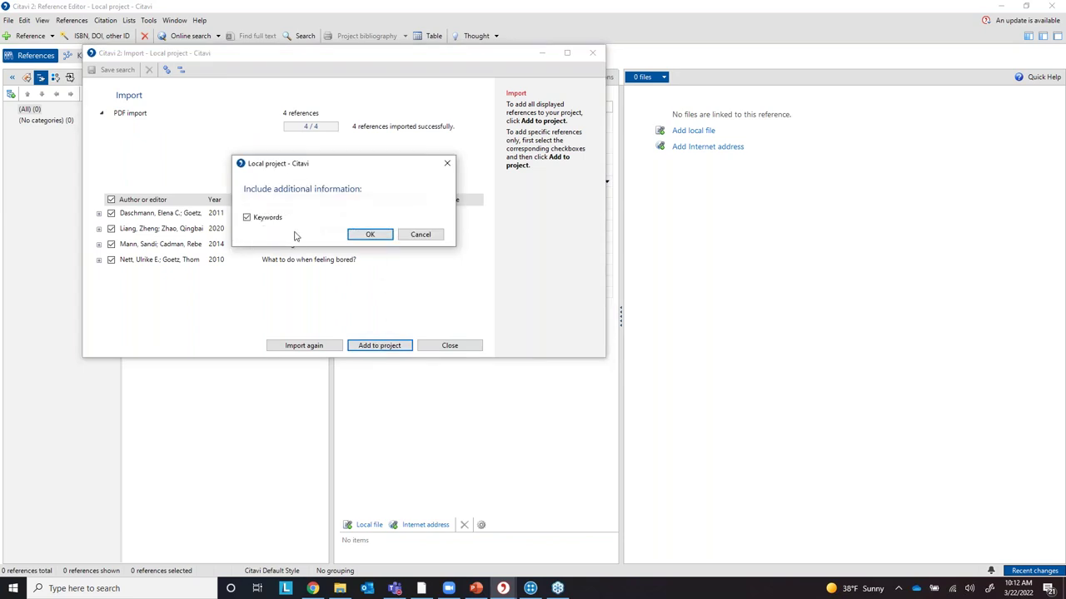
click(370, 234)
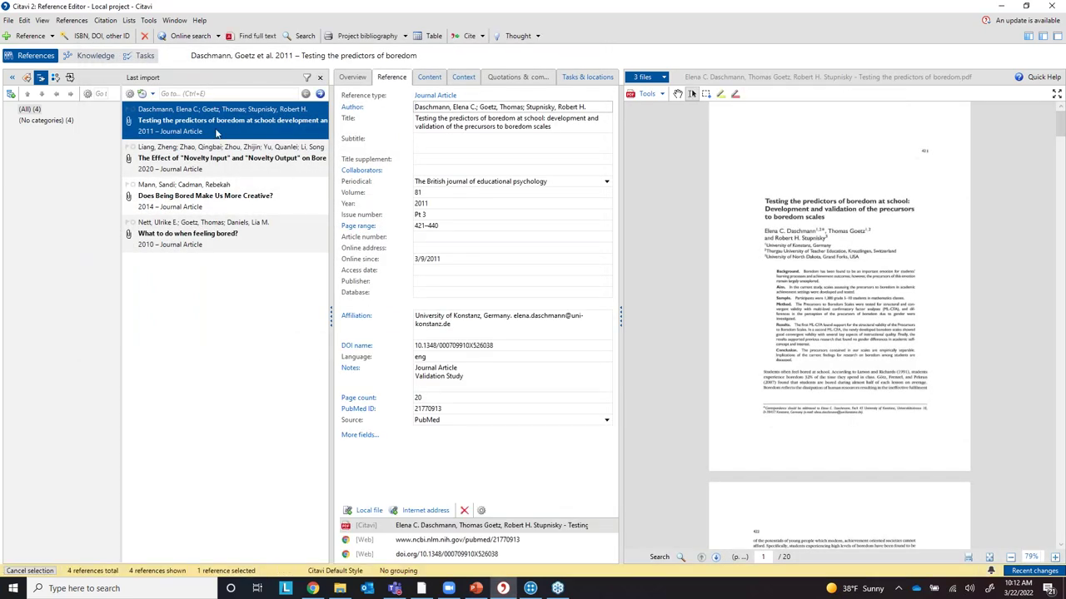
Enlarge the Daschmann 2011 PDF and highlight its page-2 Theoretical perspectives paragraph in yellow.
click(219, 157)
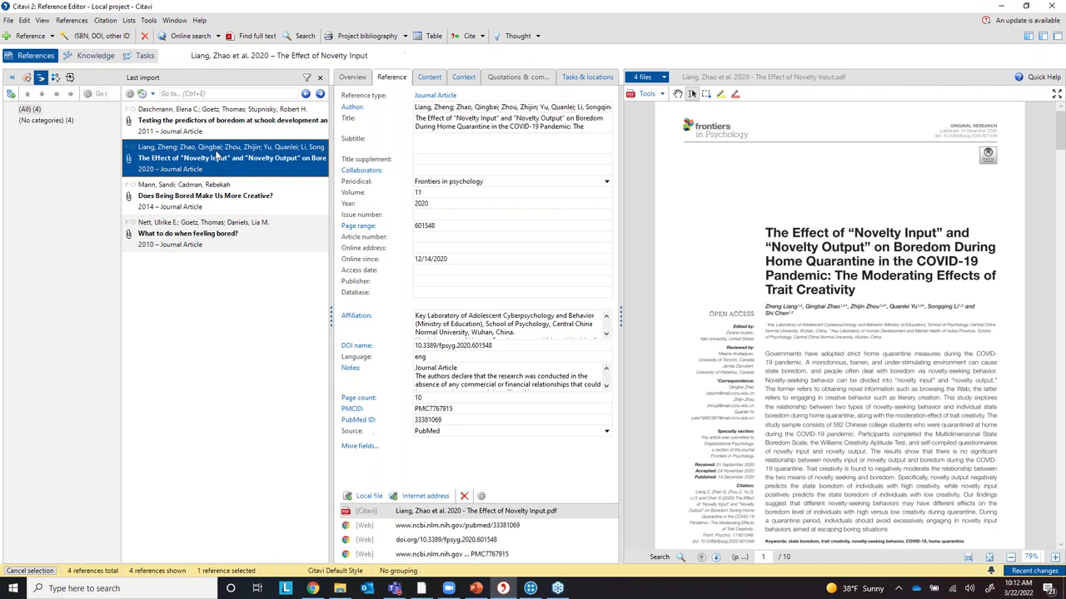
click(219, 123)
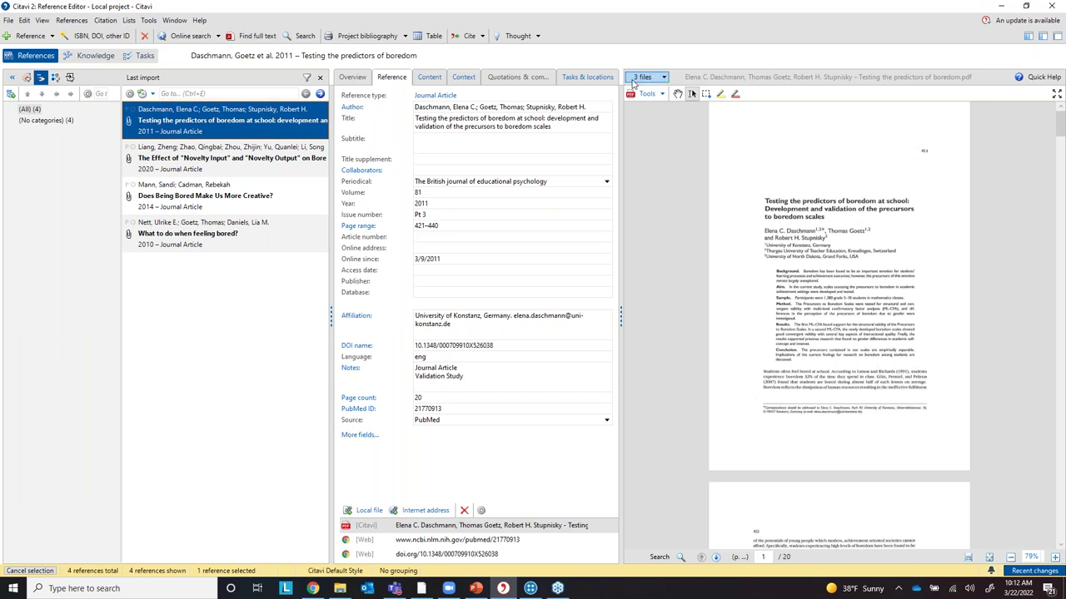
click(1042, 38)
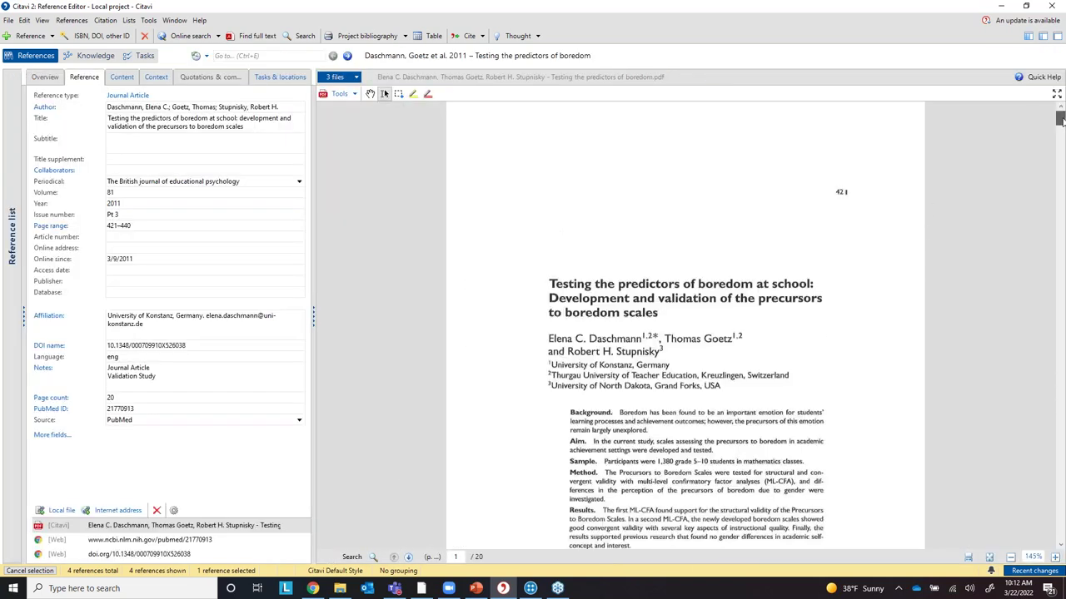
drag(1060, 121, 1062, 141)
scroll(539, 300, down, 3)
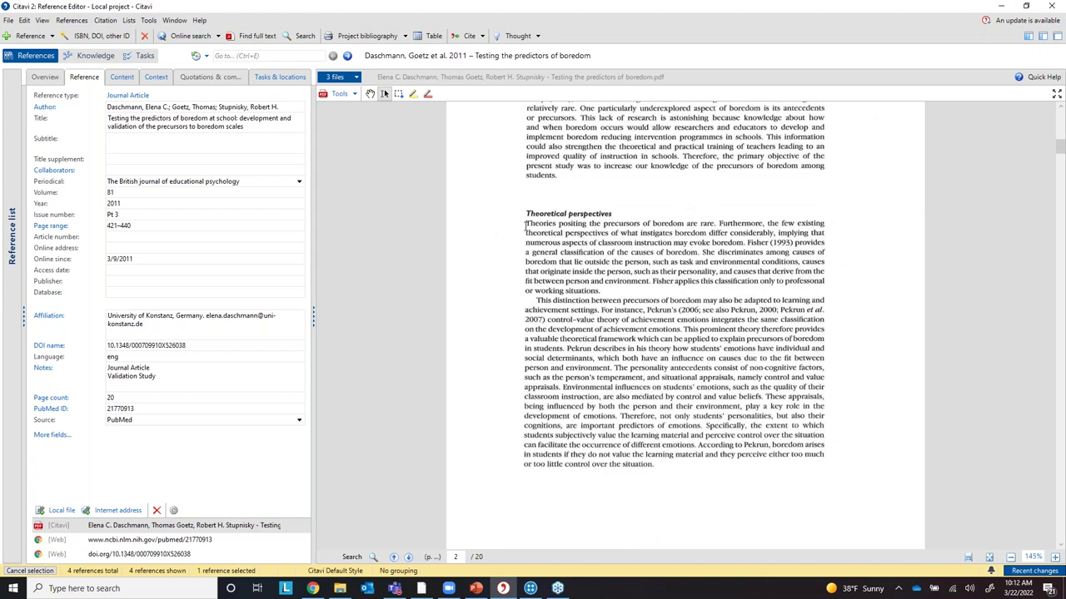
click(526, 214)
drag(536, 225, 599, 291)
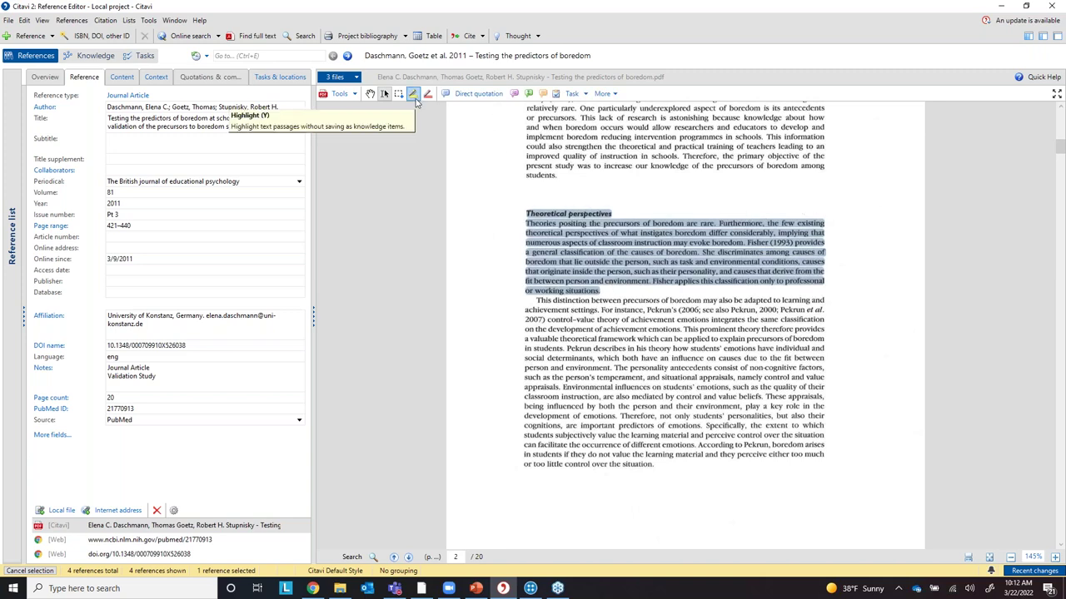
click(415, 97)
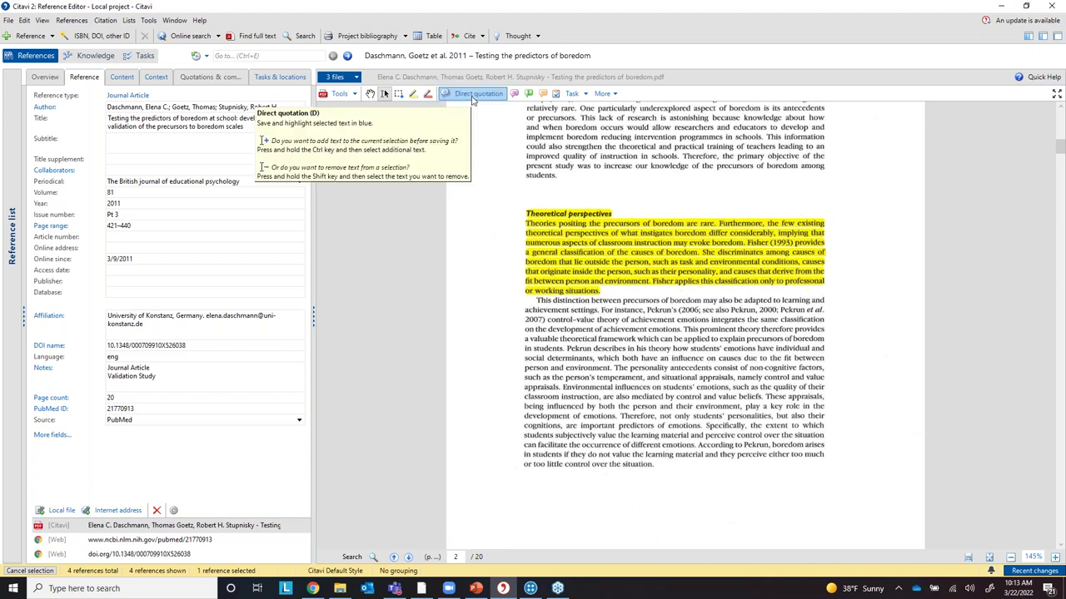
Save the highlighted passage as an indirect quotation commented 'This is important'.
click(514, 94)
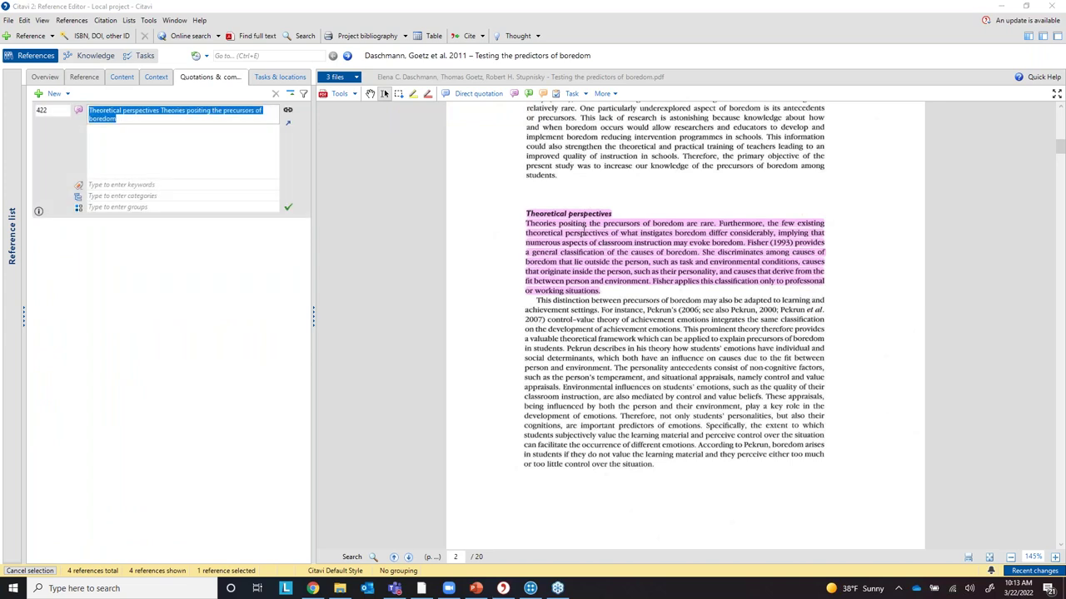
click(172, 137)
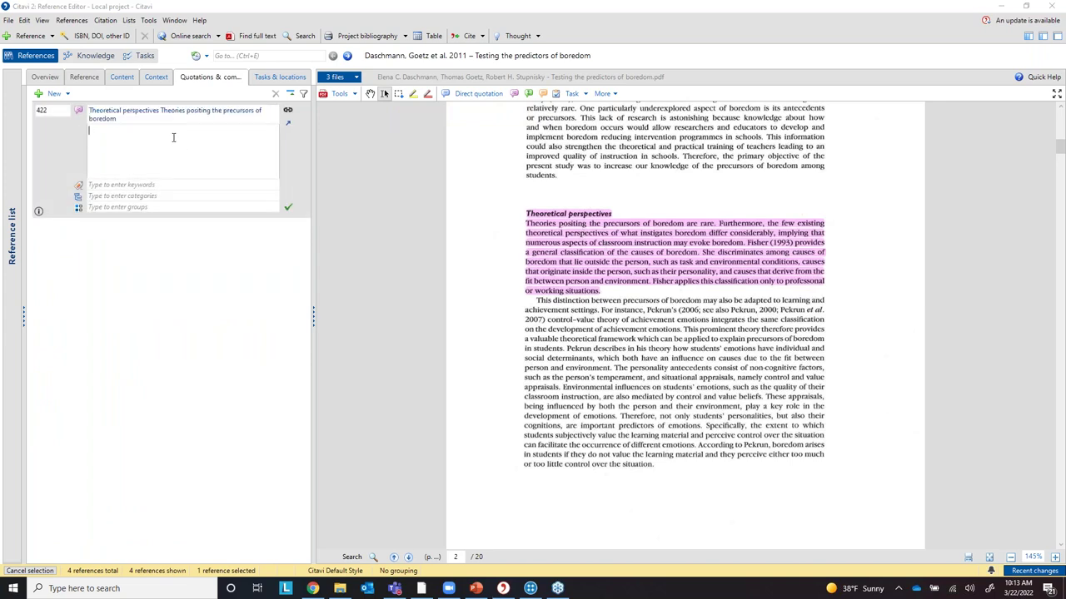
text(This is important)
click(288, 206)
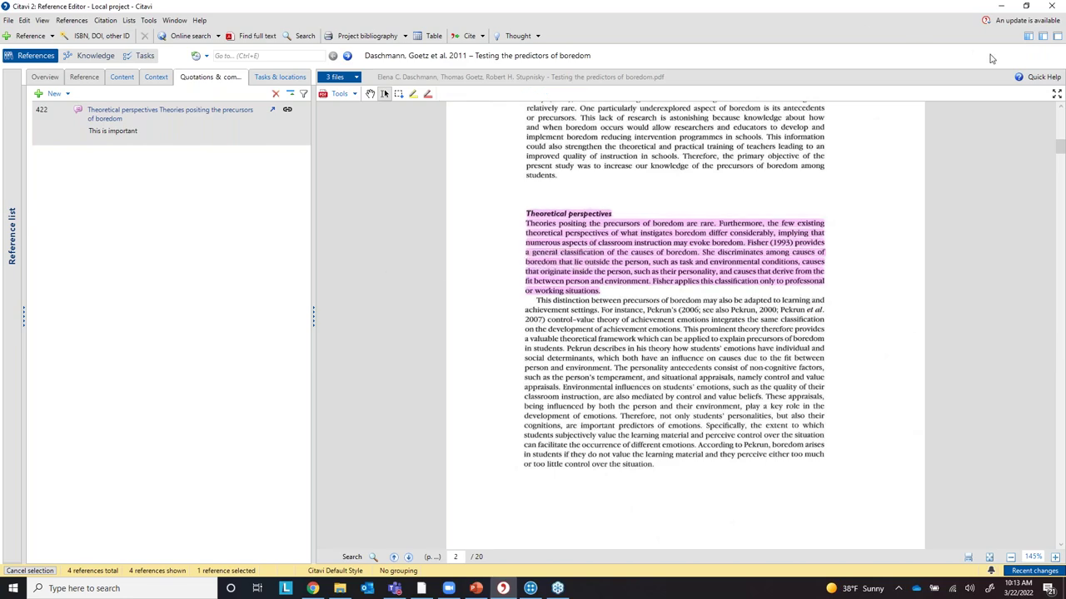
click(1029, 36)
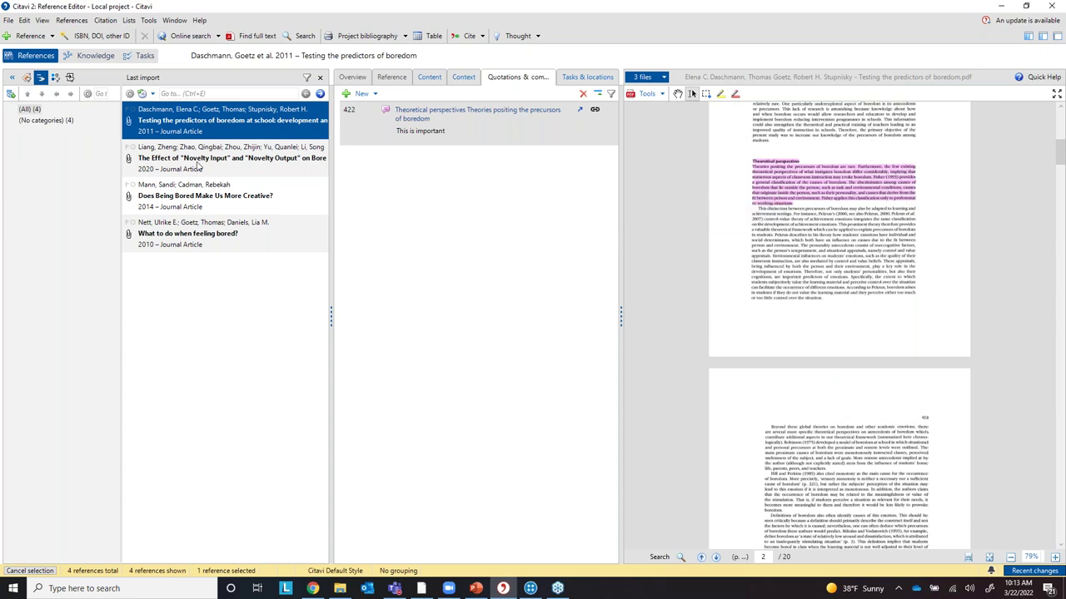
In the knowledge outline, create the categories Introduction and Lit Review.
click(96, 56)
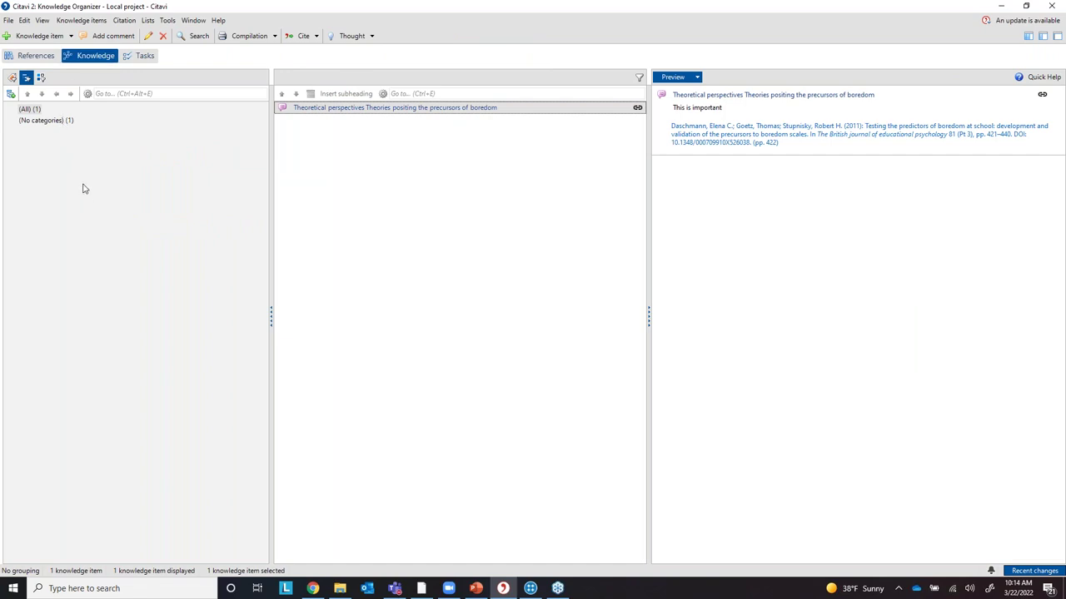
click(11, 94)
click(36, 108)
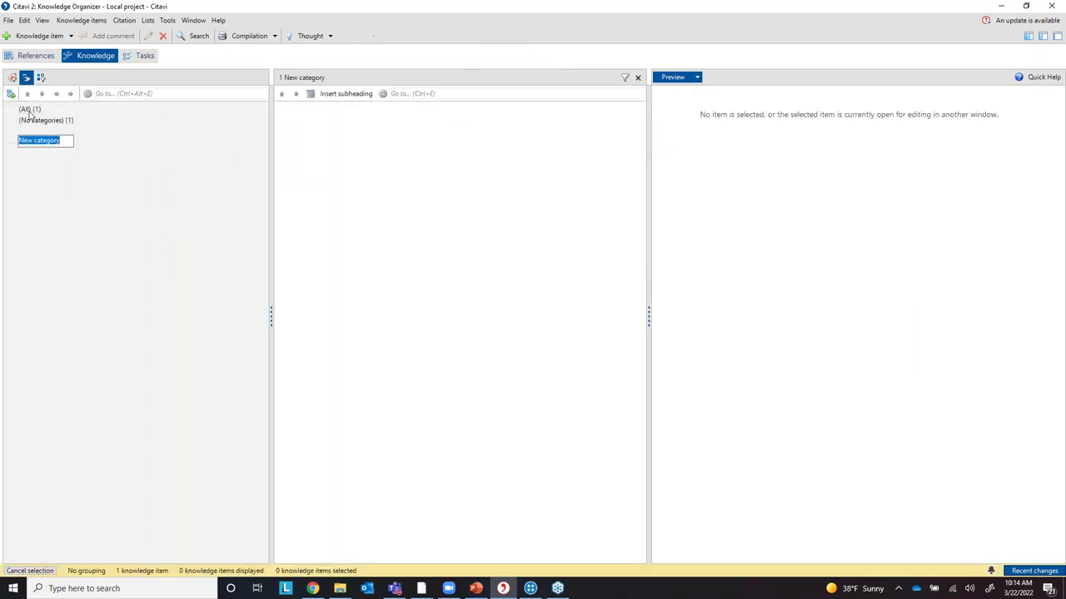
text(Int)
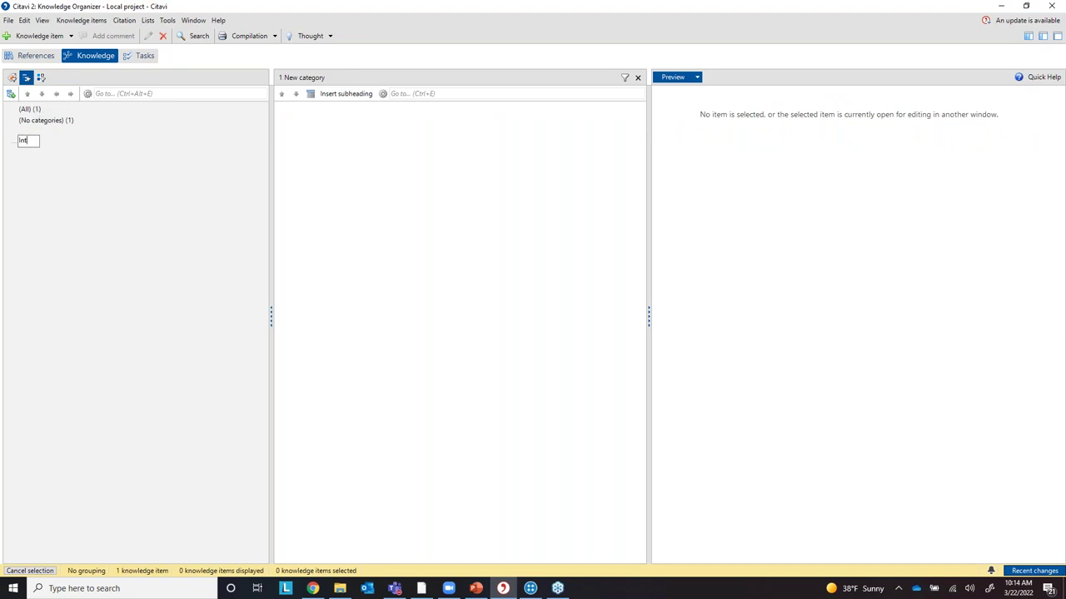
text(roduction)
click(11, 94)
click(33, 109)
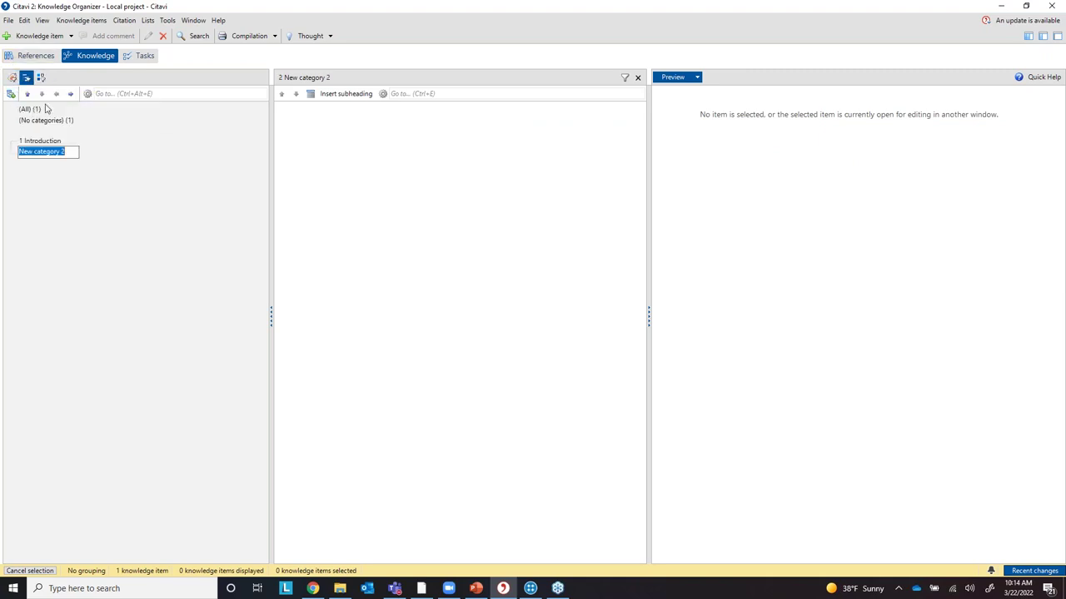
text(Lit Review)
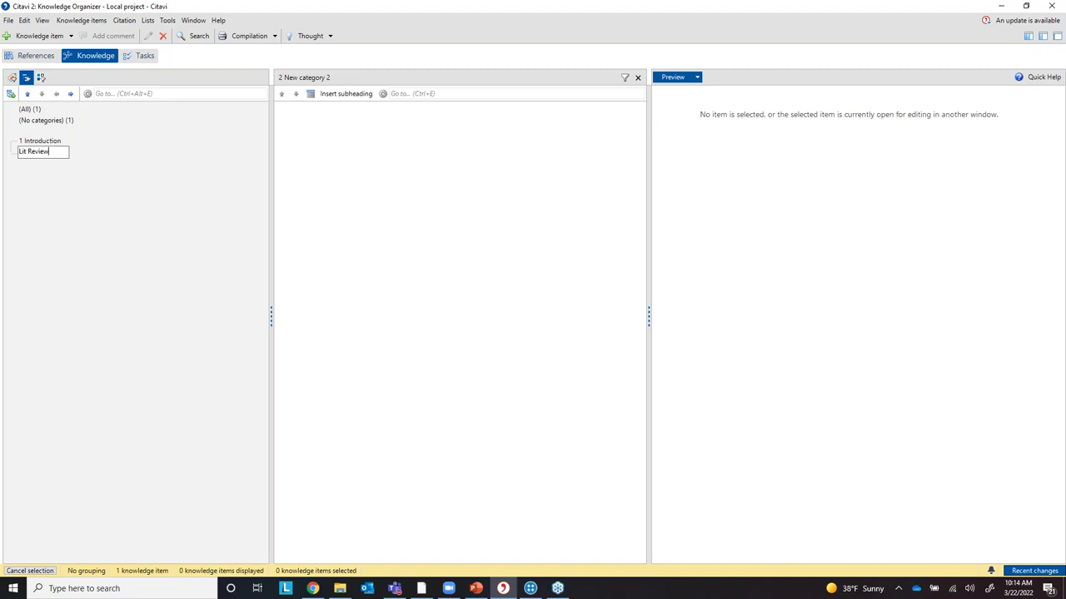
Add top-level categories Methods, Findings and Conclusions after Lit Review.
click(10, 93)
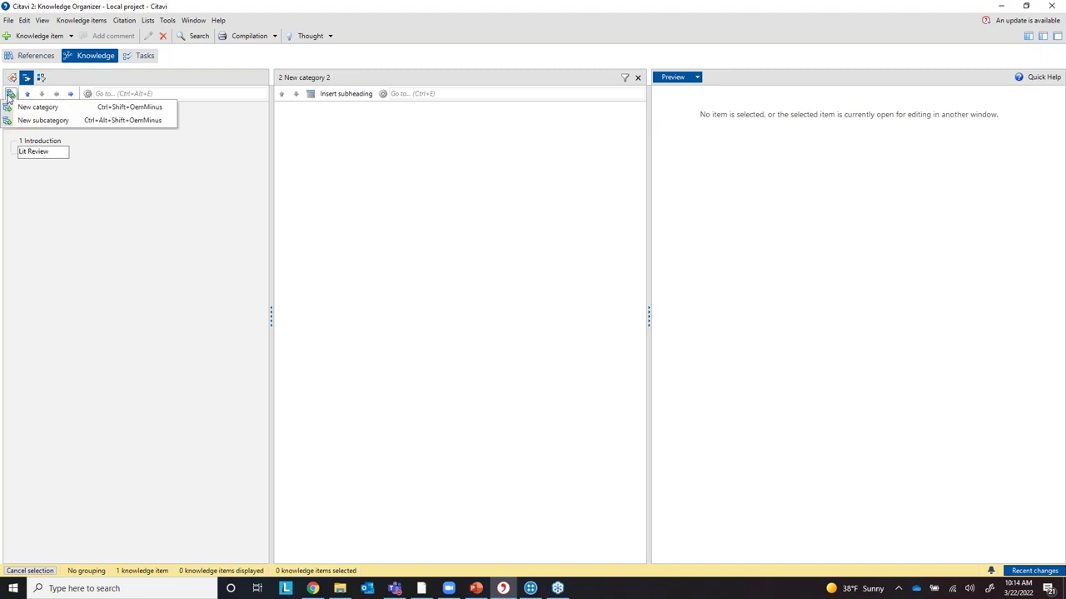
click(18, 106)
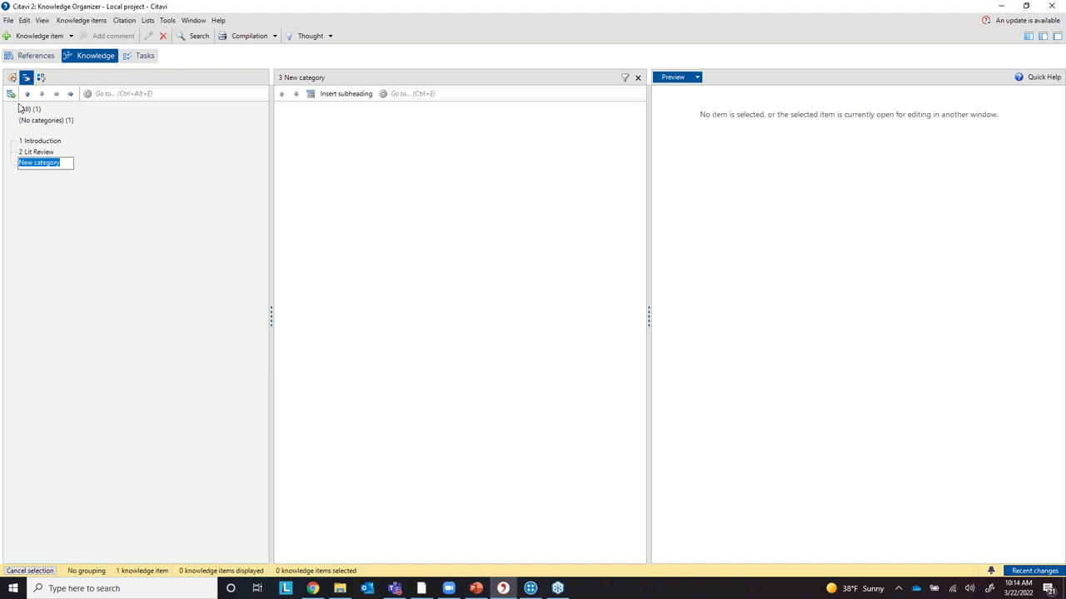
text(Methods)
click(10, 93)
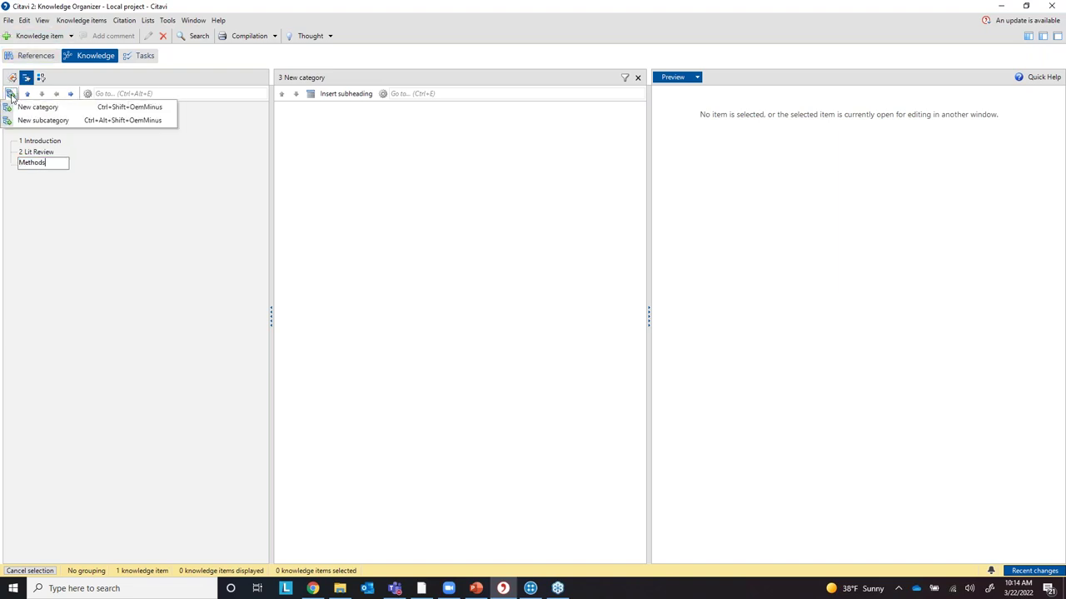
click(12, 106)
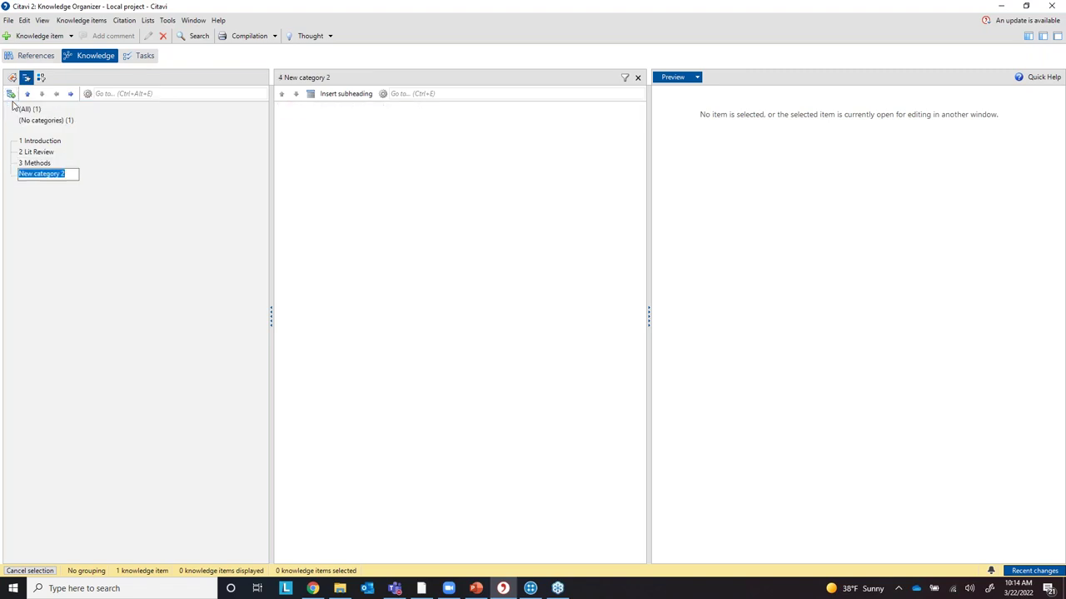
text(Findings)
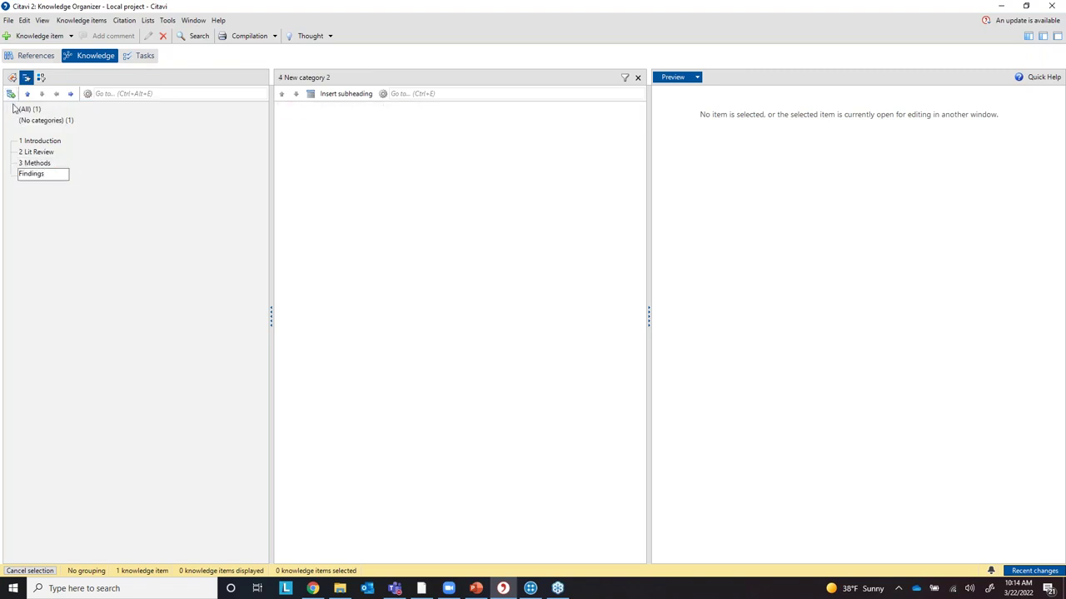
click(11, 94)
click(18, 106)
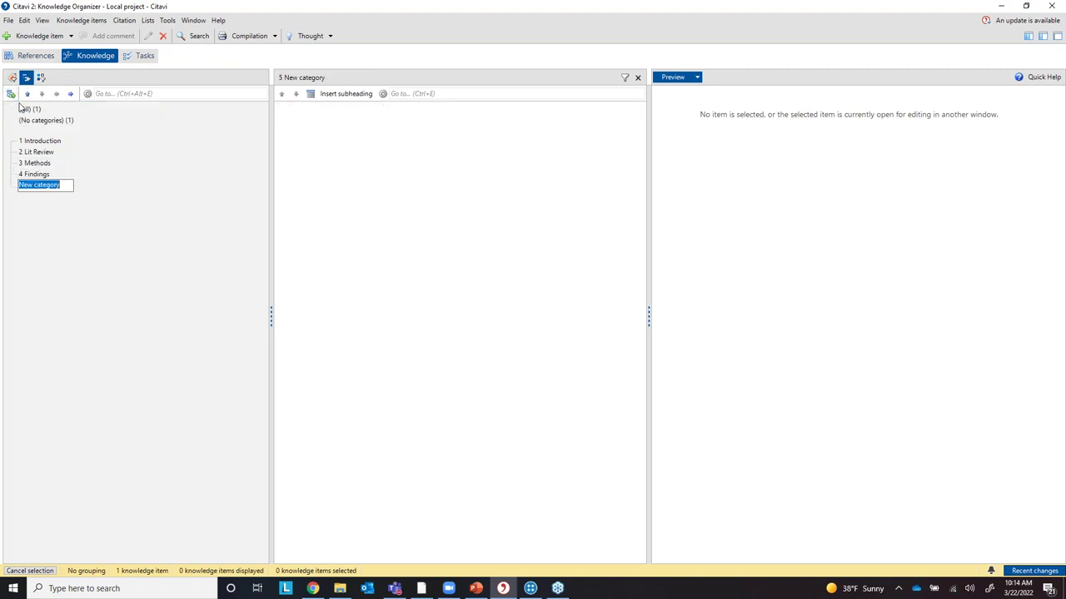
text(Conclusions)
click(42, 153)
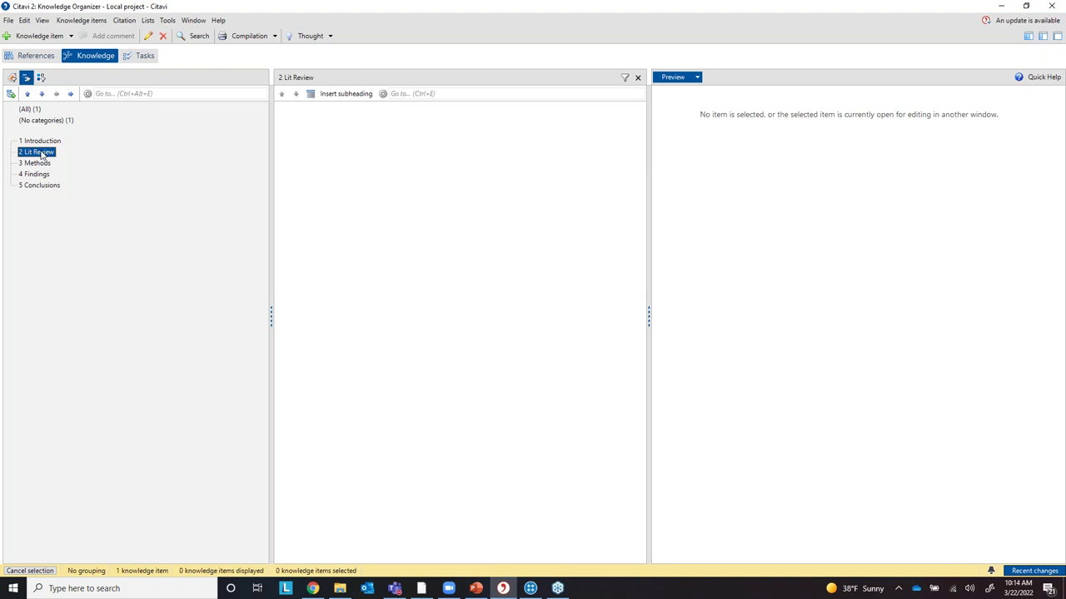
Add subcategory 2.1 Creativity and a second new subcategory 2.2 under Lit Review.
click(11, 94)
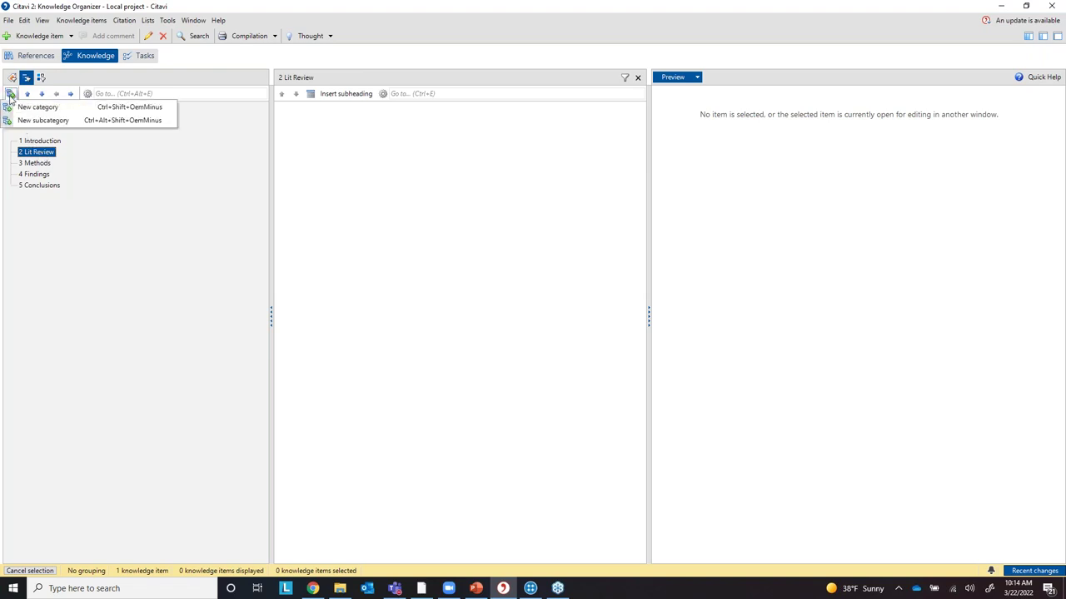
click(47, 123)
text(Creativity)
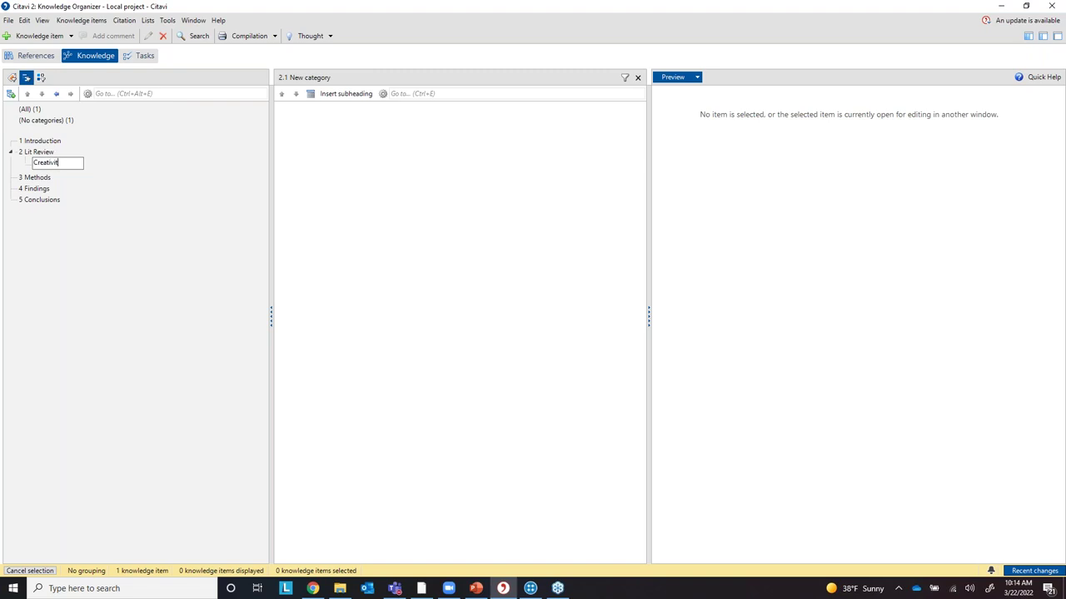
click(10, 94)
click(31, 123)
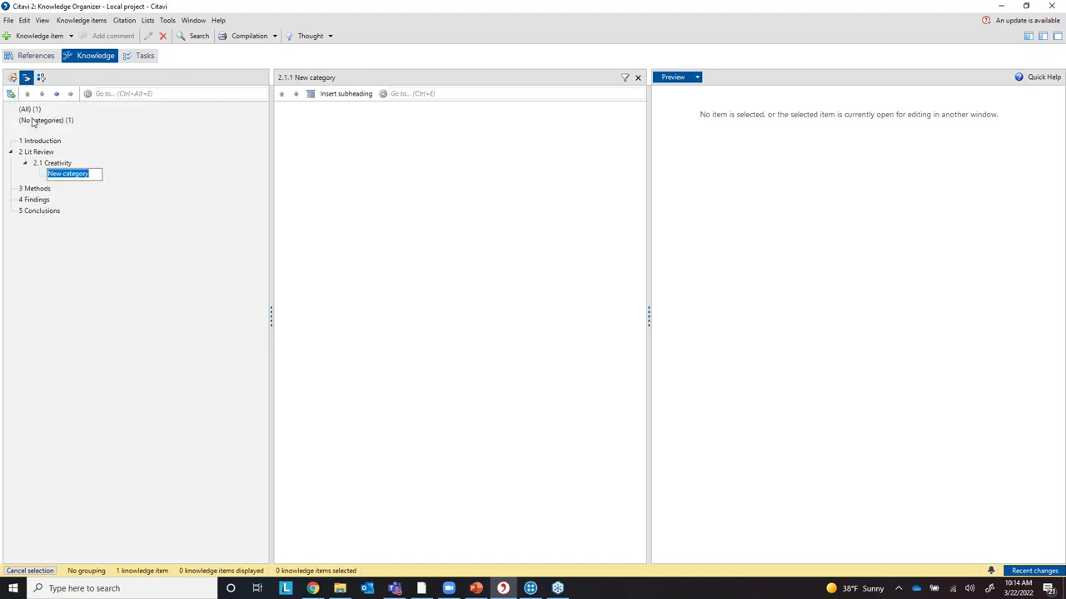
text(Boredo)
text(ed)
text(om)
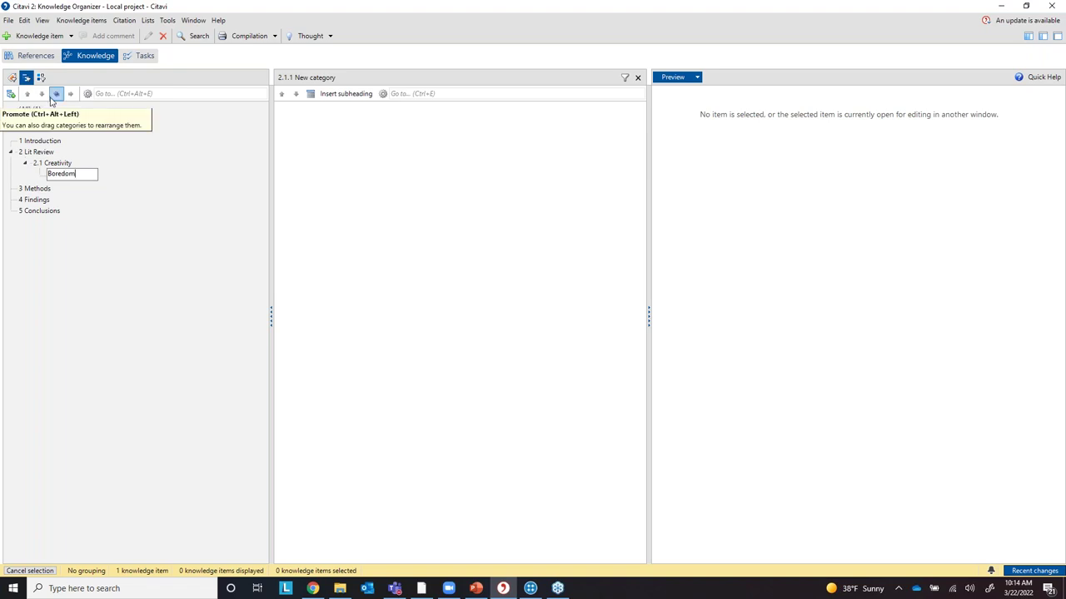
click(55, 94)
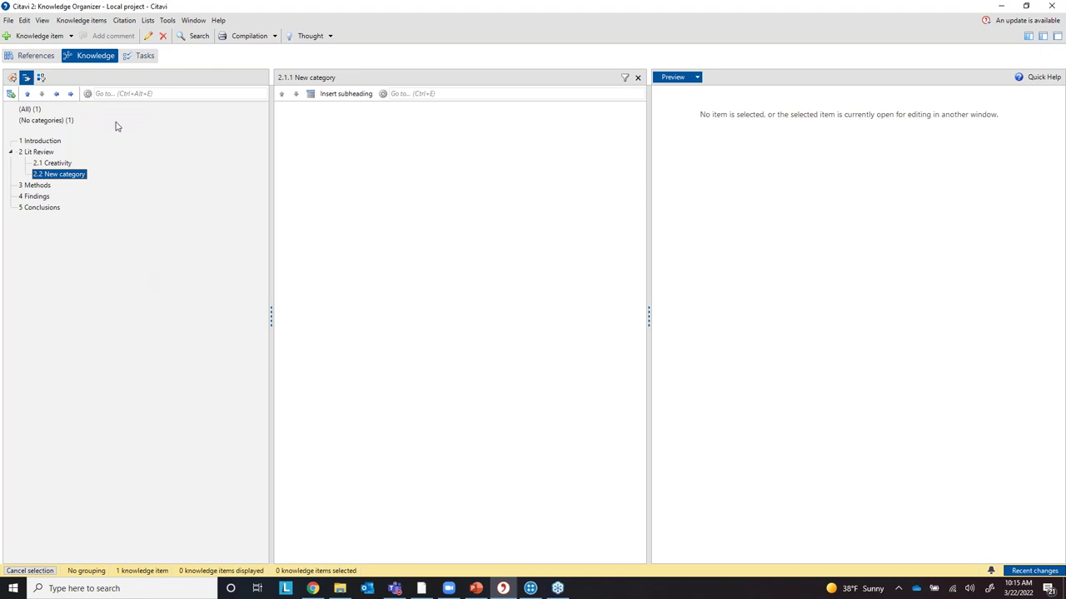
click(25, 56)
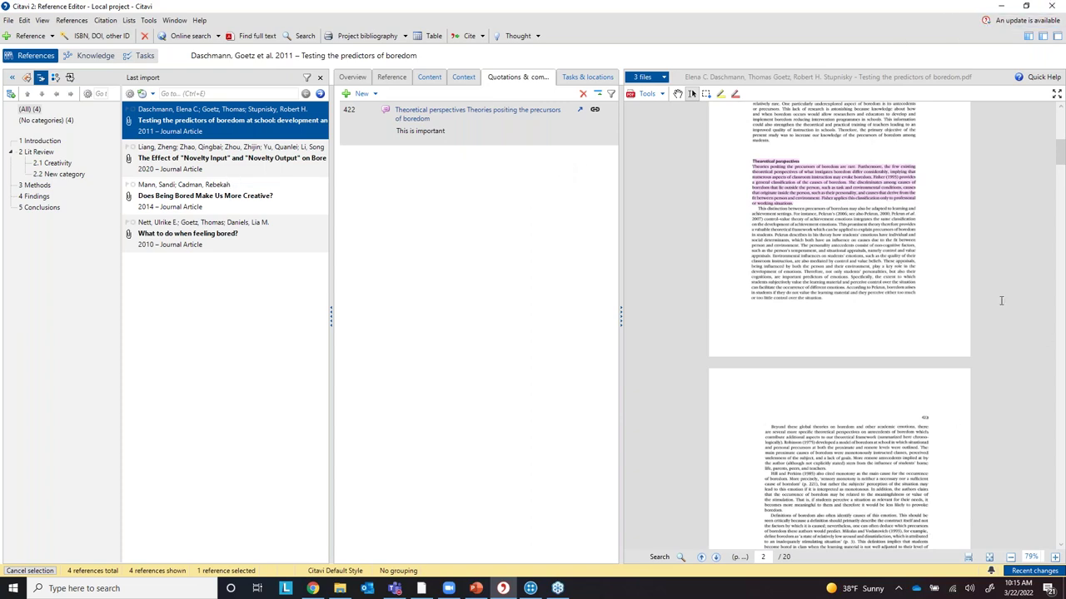
Hide the reference list and select the PDF paragraph on precursors of boredom.
click(1042, 37)
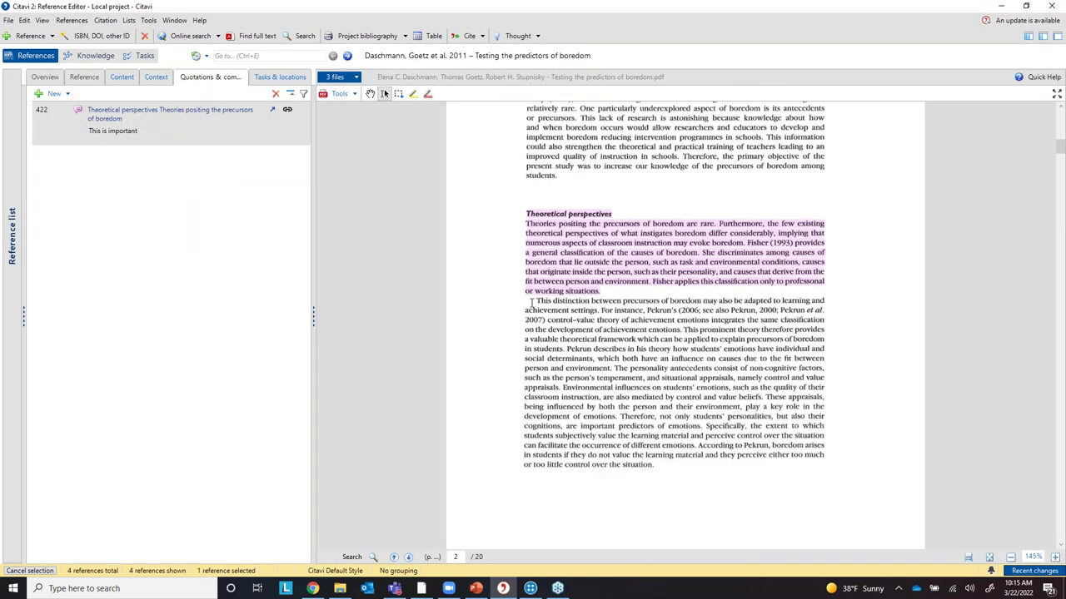
drag(533, 303, 675, 400)
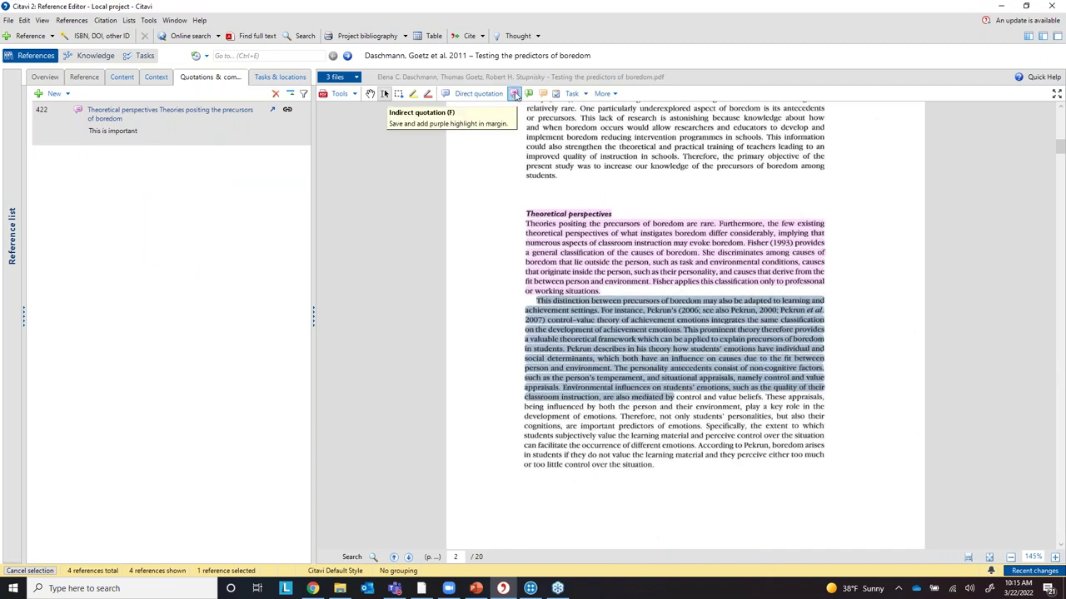
Save the selected paragraph as a direct quotation filed under category 3 Methods.
click(478, 96)
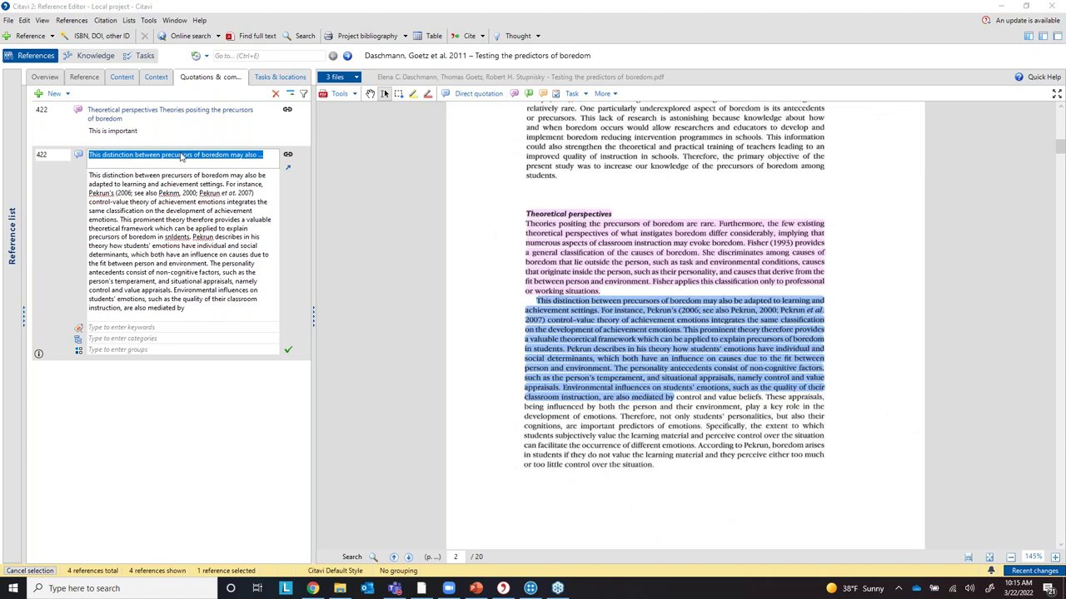
click(77, 341)
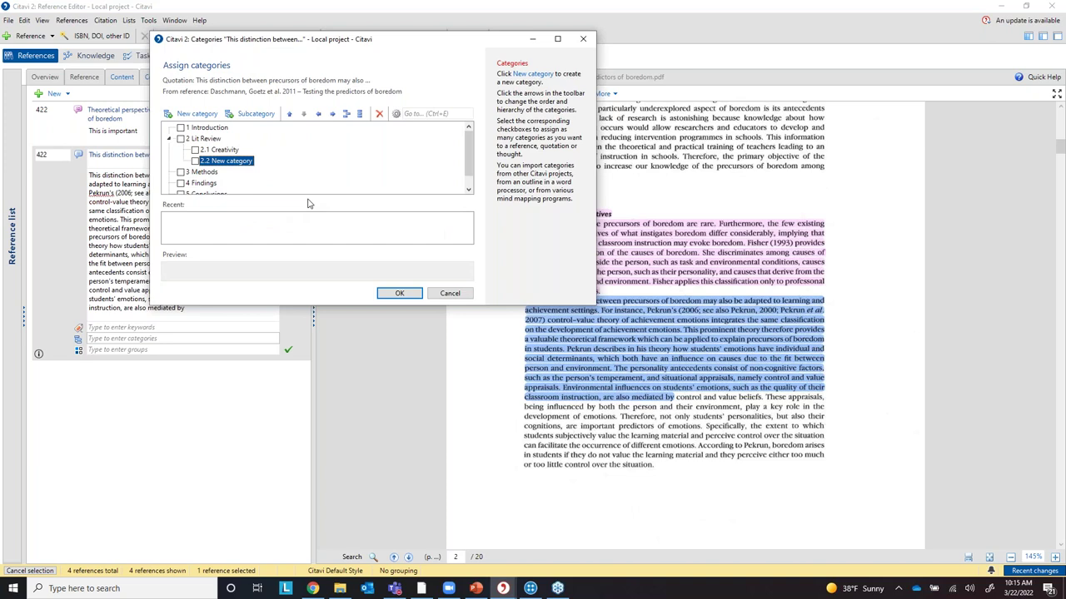
click(181, 172)
click(401, 294)
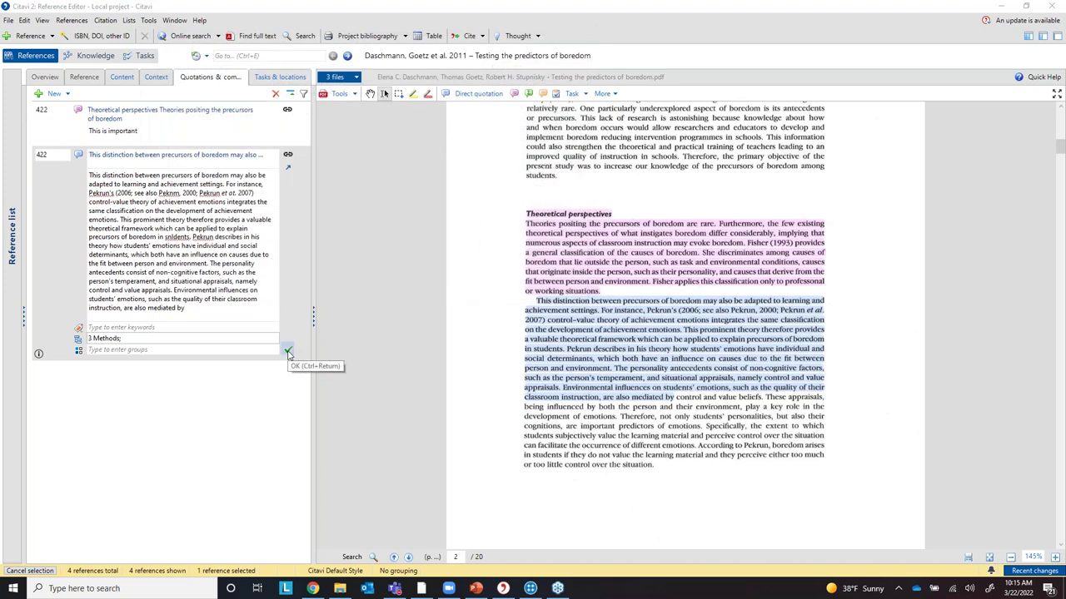
click(288, 352)
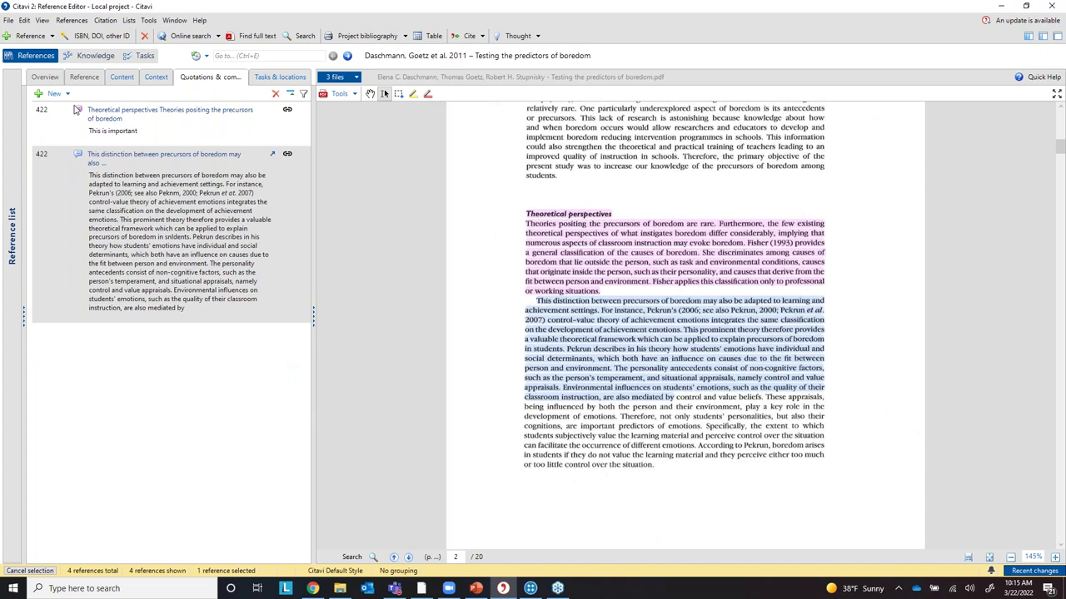
click(90, 56)
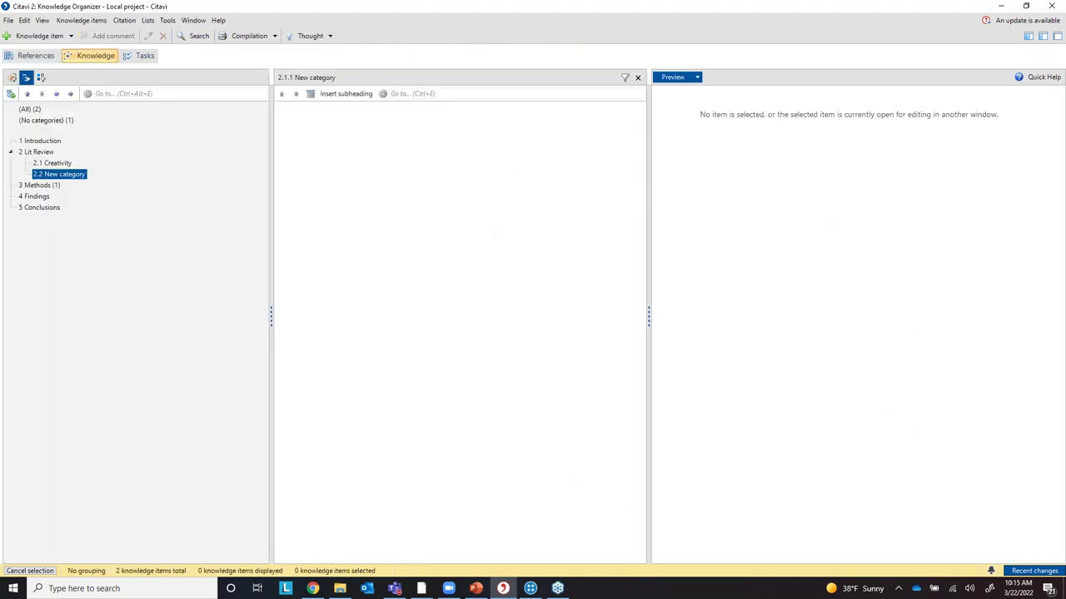
Check the quotation filed under 3 Methods, then go back to the references.
click(48, 188)
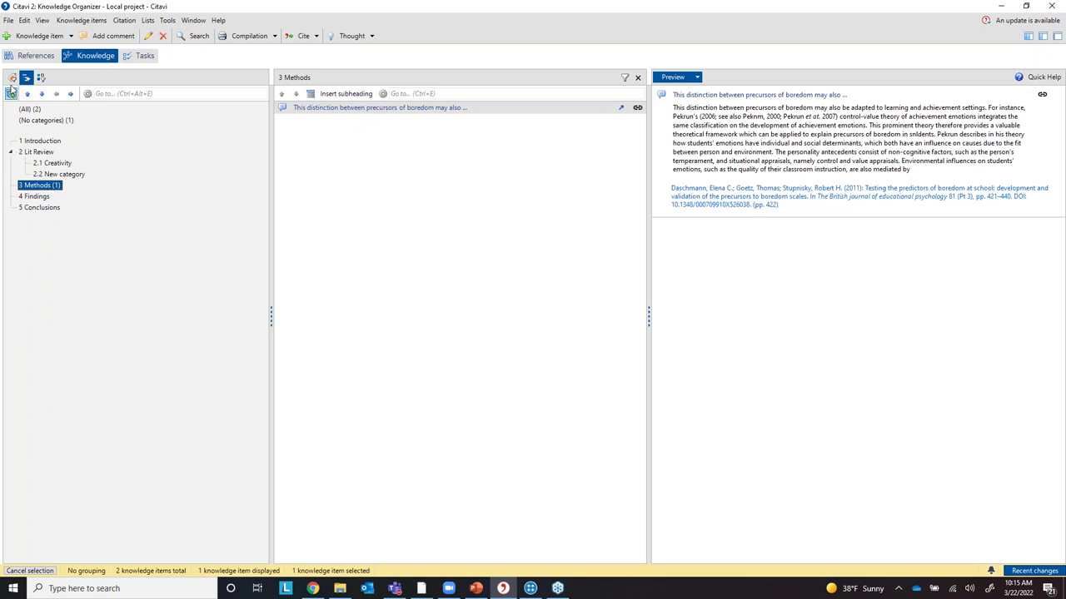
click(33, 56)
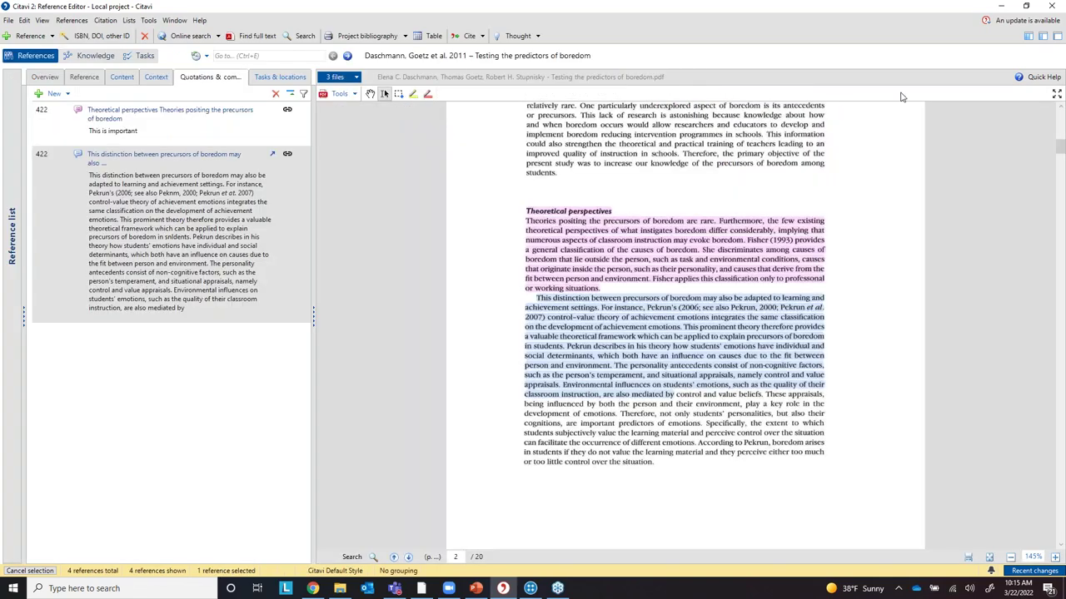
Open the Liang 2020 paper at PDF page 5 and mark Figure 1 as a rectangle.
click(1029, 37)
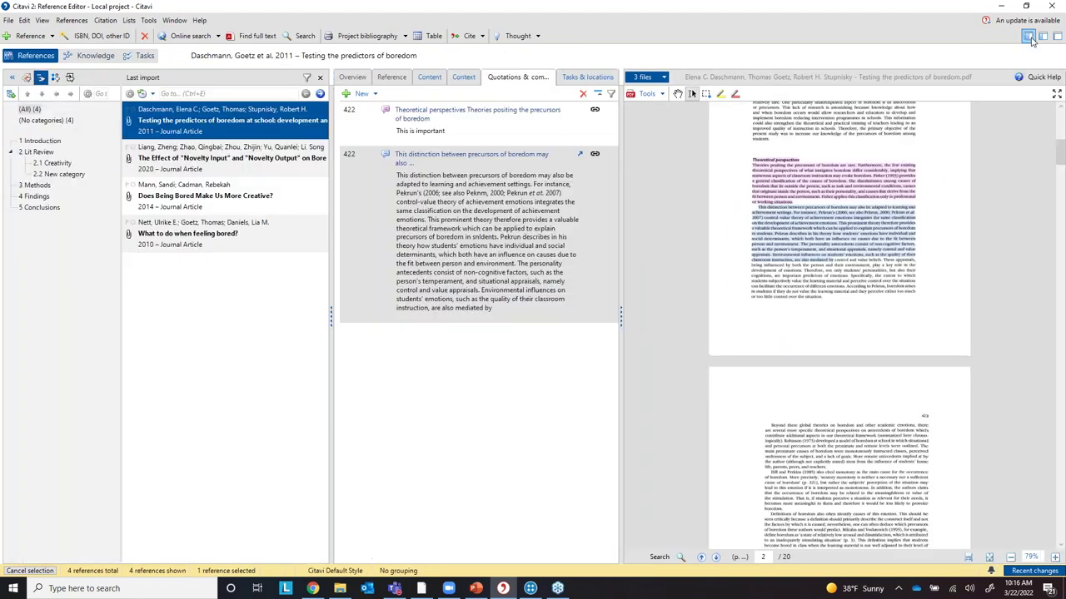
click(225, 157)
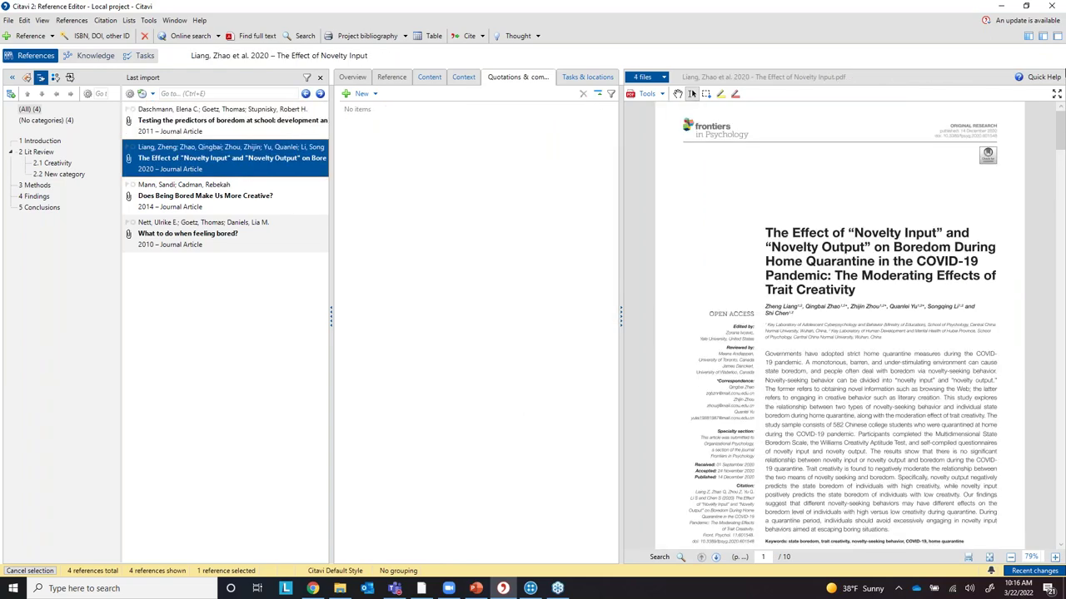
drag(1060, 143, 1047, 325)
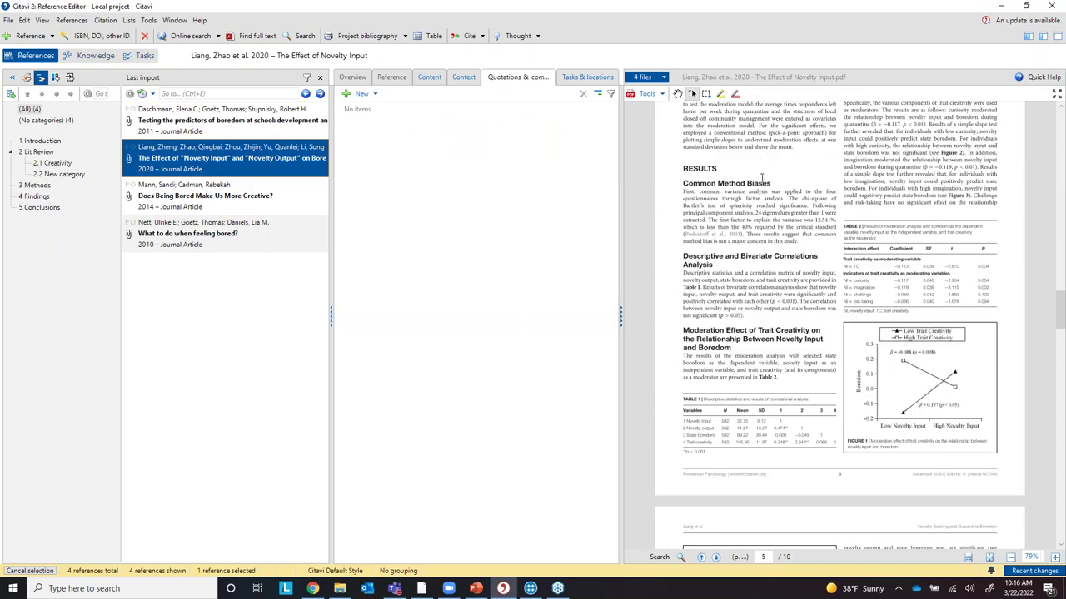
click(706, 94)
mouse_move(825, 320)
mouse_down()
mouse_move(957, 326)
mouse_move(998, 370)
mouse_move(1014, 464)
mouse_up()
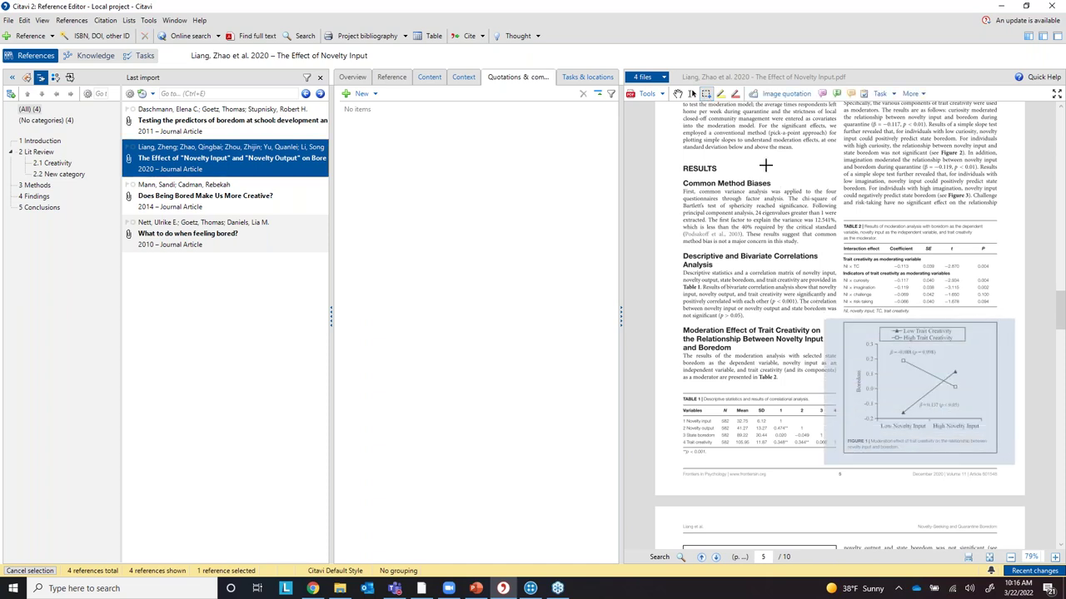
Save the marked Figure 1 as an image quotation in category 4 Findings.
click(788, 95)
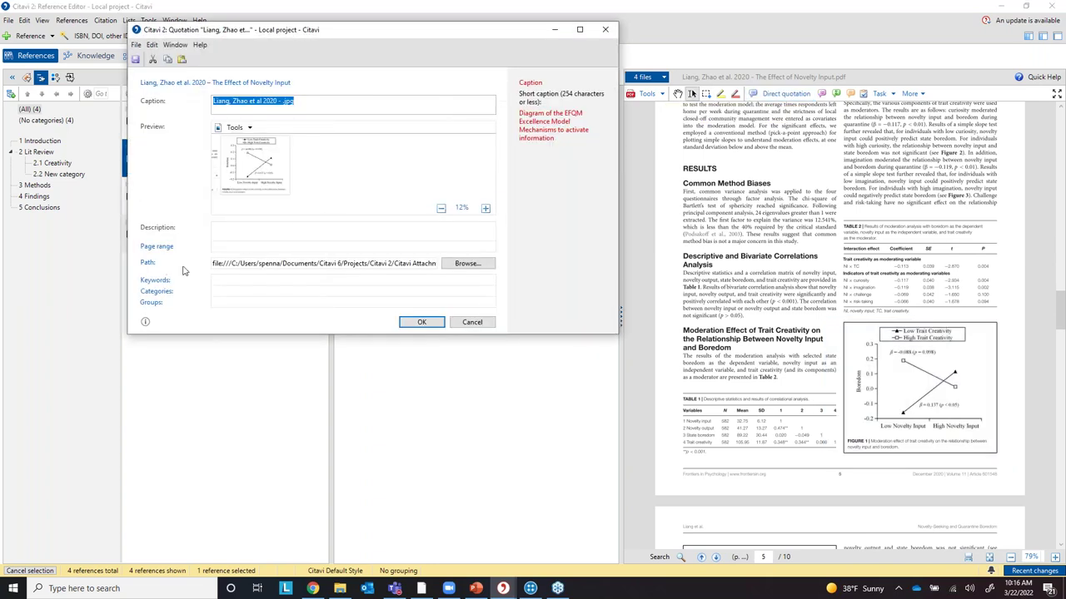
click(156, 291)
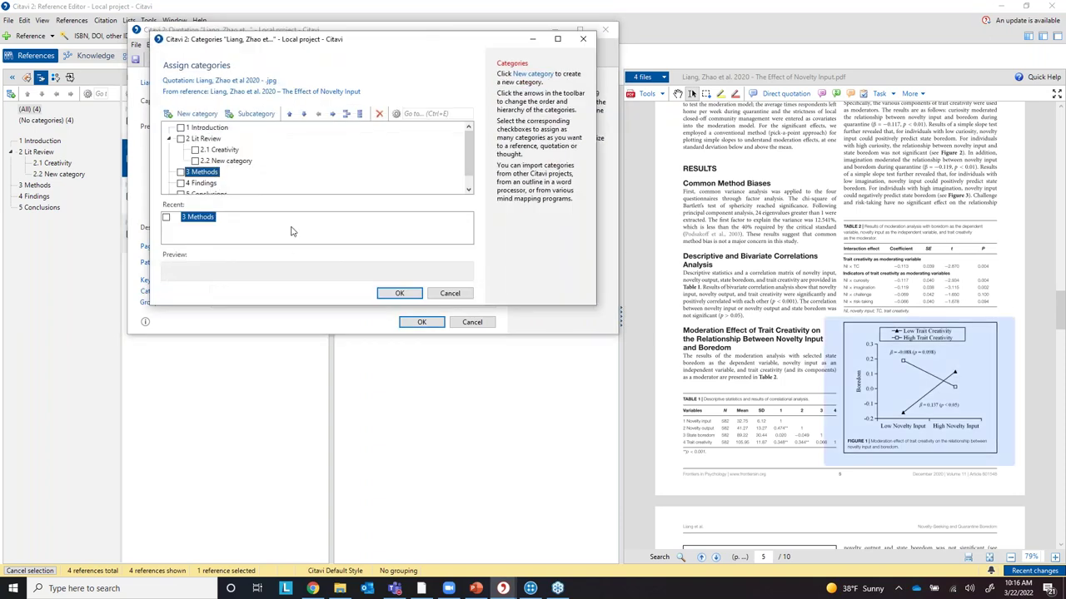
click(181, 183)
click(397, 293)
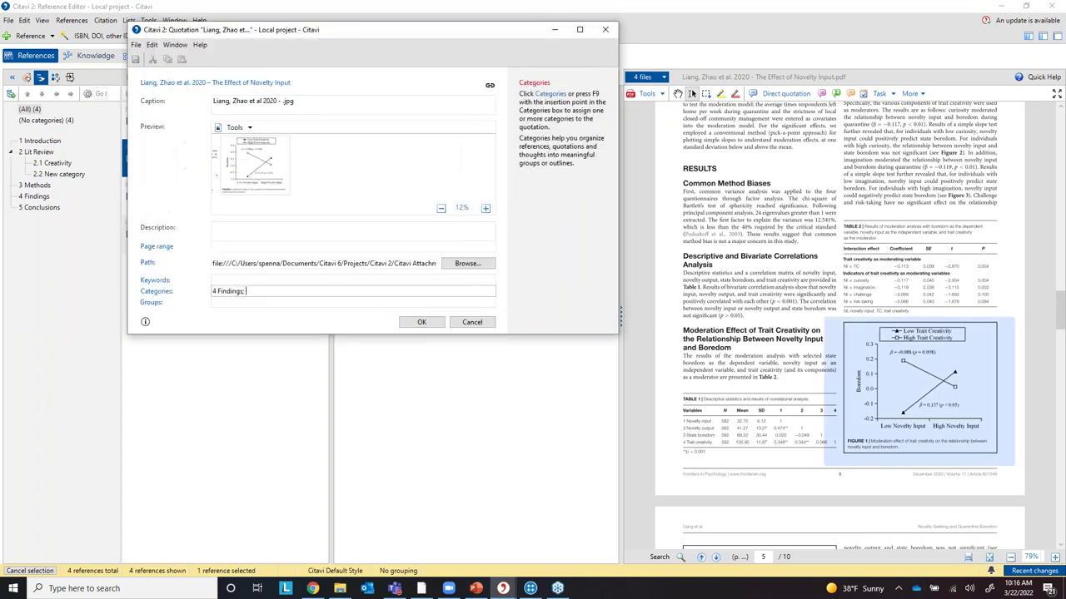
click(404, 325)
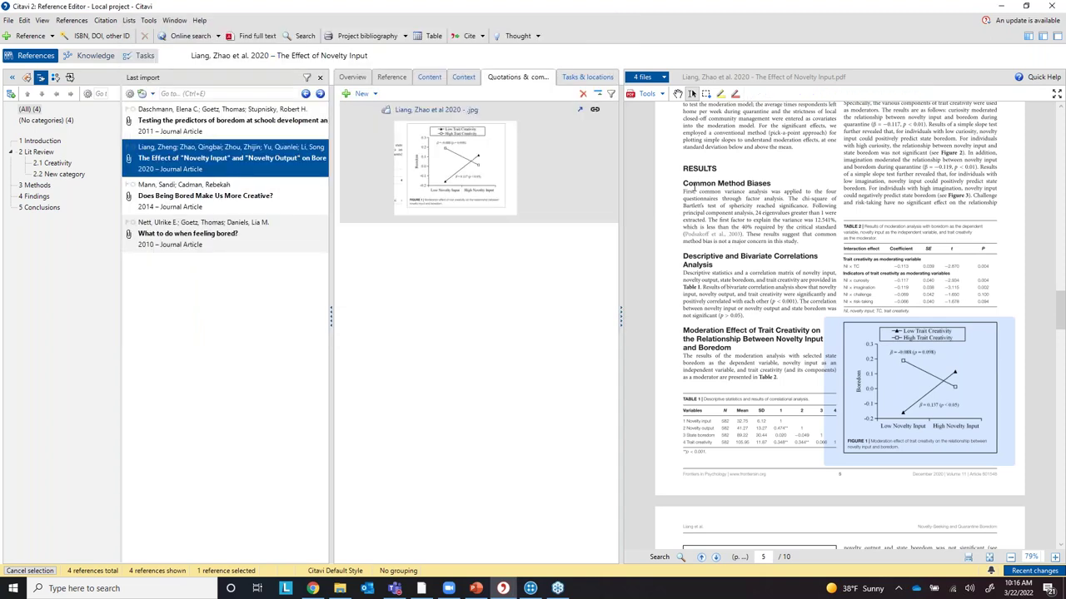
Quote the Common Method Biases passage with the comment 'This is important'.
drag(690, 189, 803, 242)
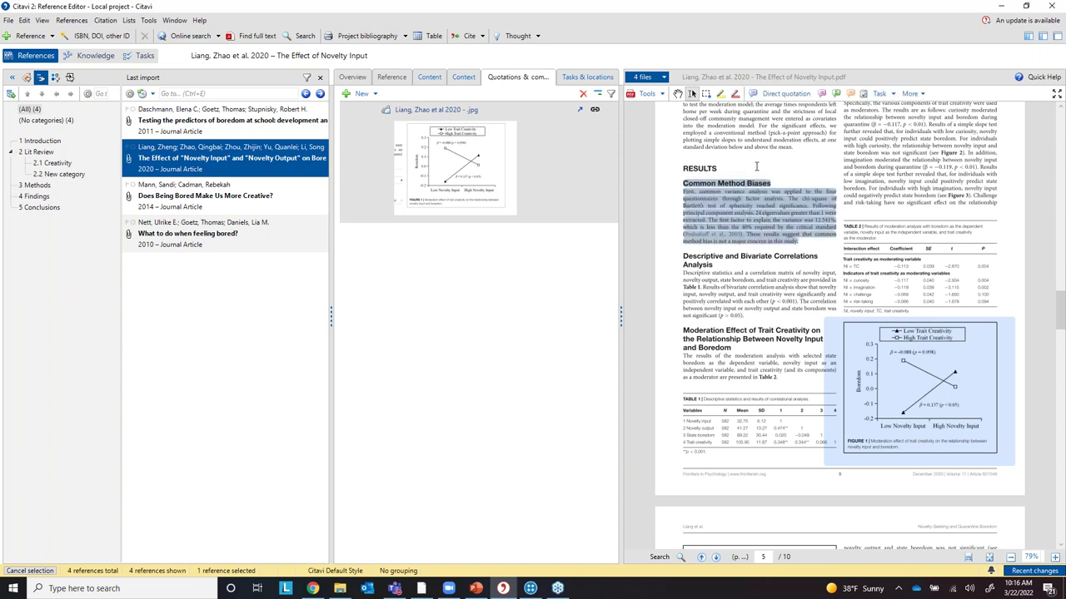
click(822, 94)
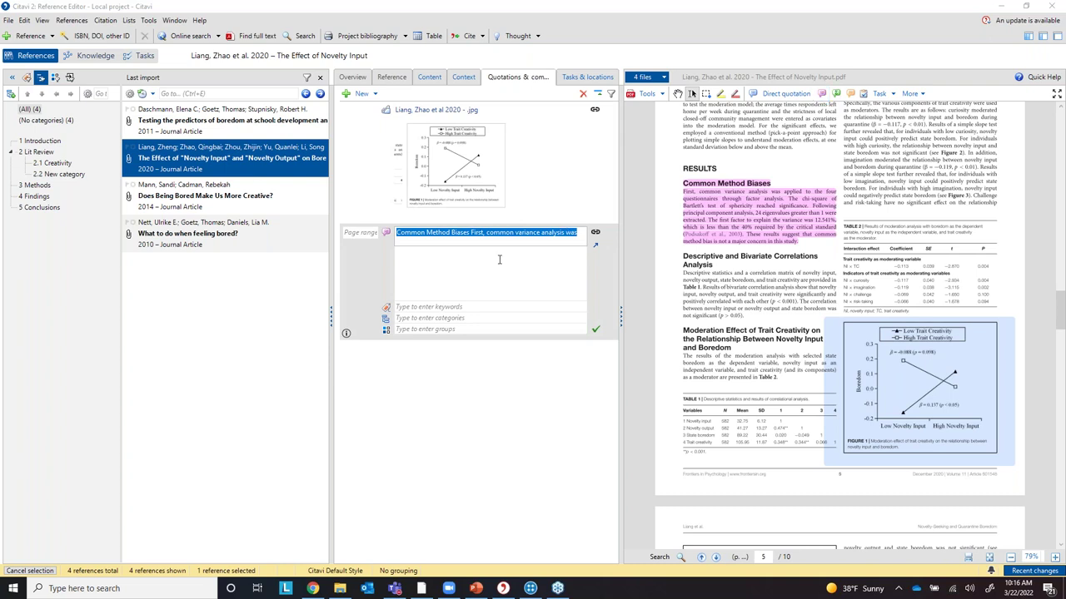
click(498, 269)
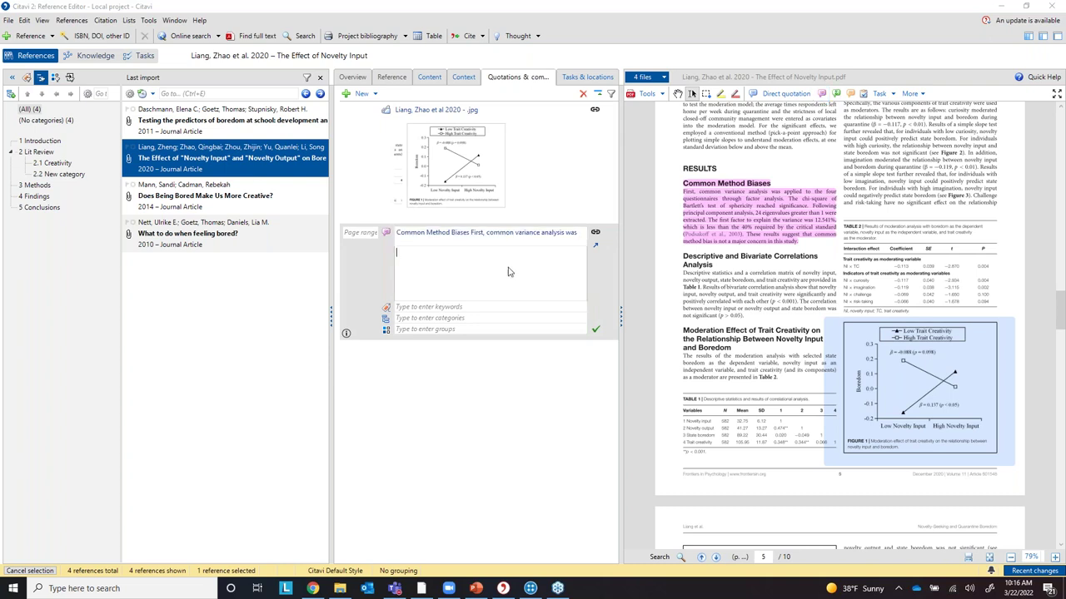
text(Thius)
key(BackSpace)
key(BackSpace)
text(is is important)
File the quotation under 3 Methods and show the paper's Reference details.
click(385, 322)
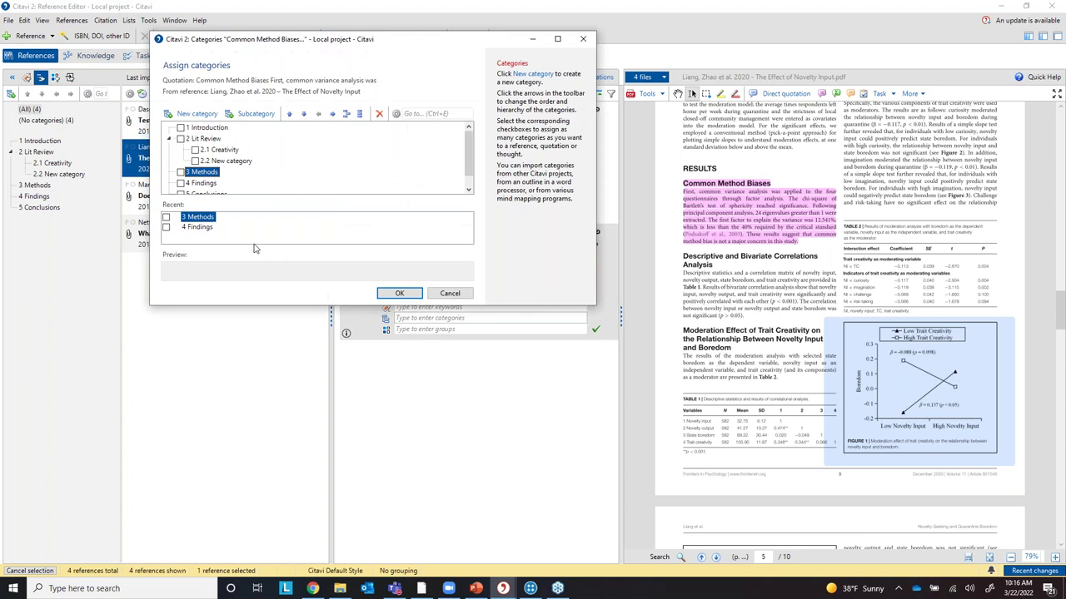
click(181, 173)
click(399, 293)
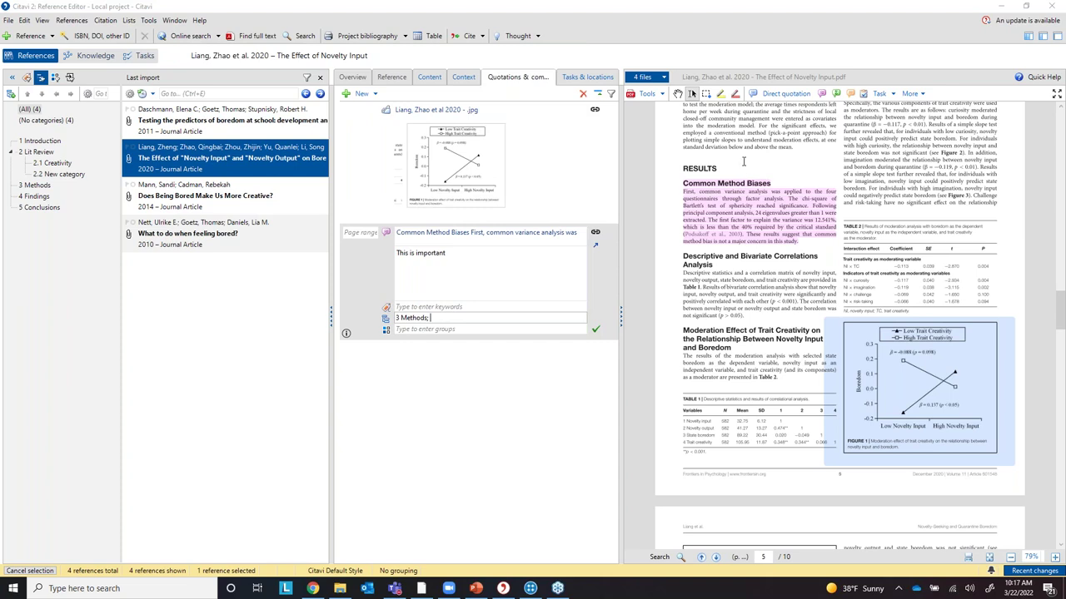
click(392, 78)
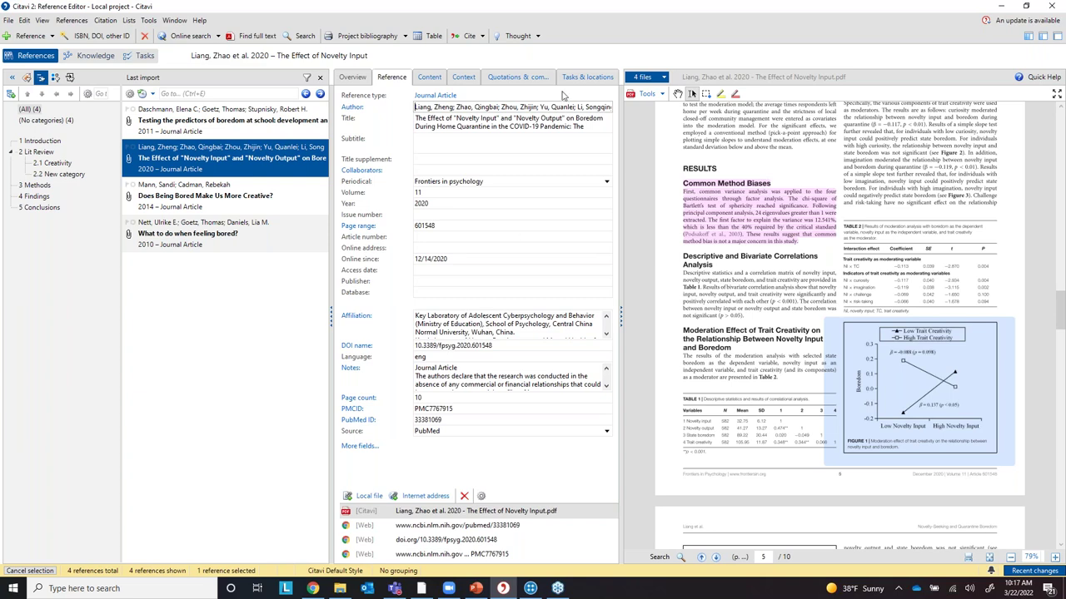
Add a 'check meta data' task due March 25, 2022 to Liang 2020.
click(587, 76)
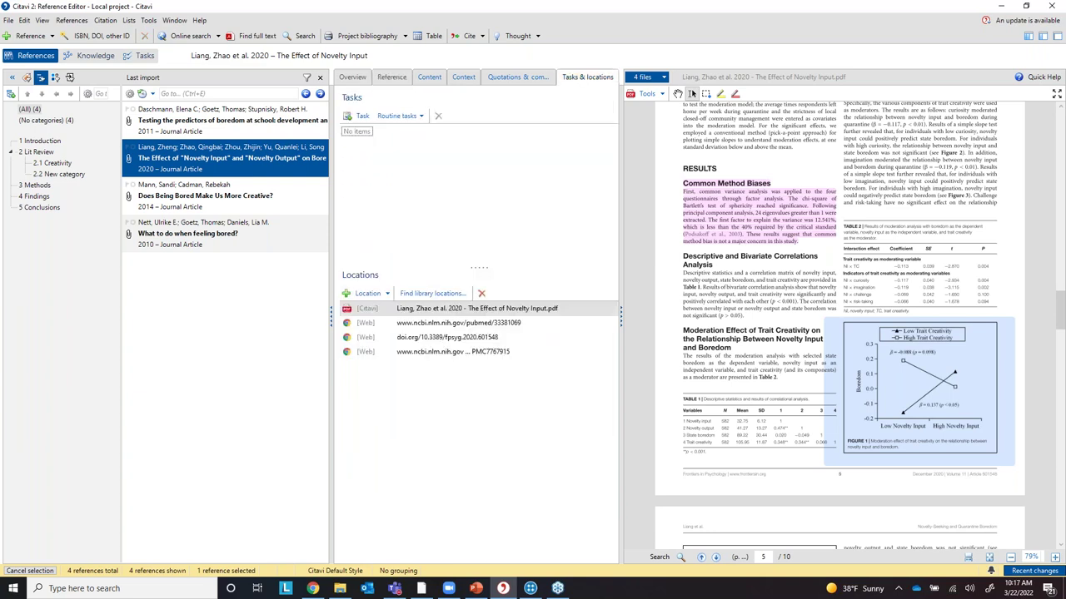
click(363, 116)
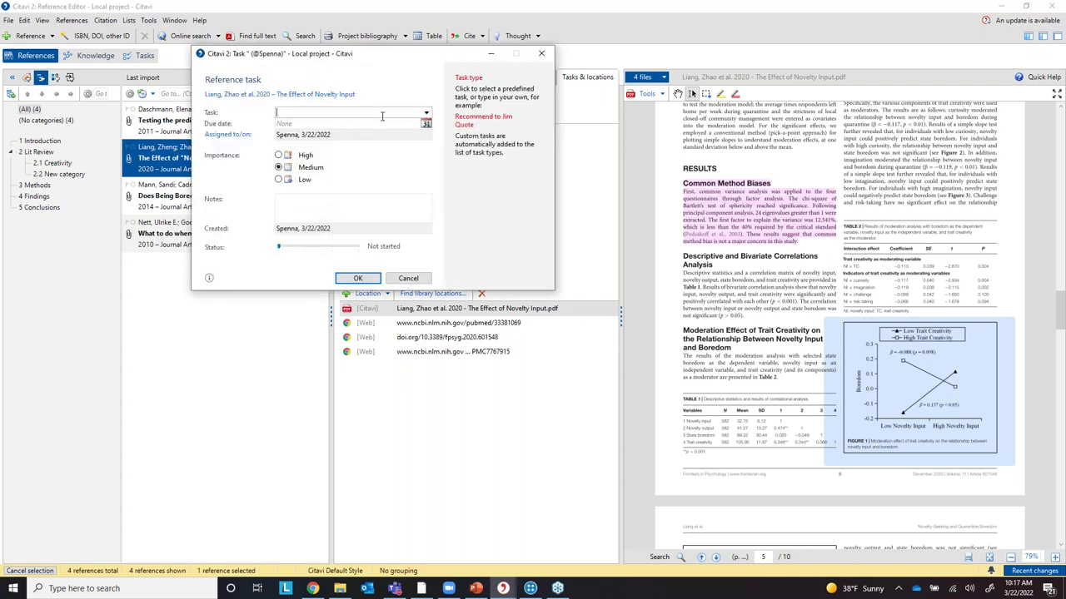
text(check meta data)
click(426, 124)
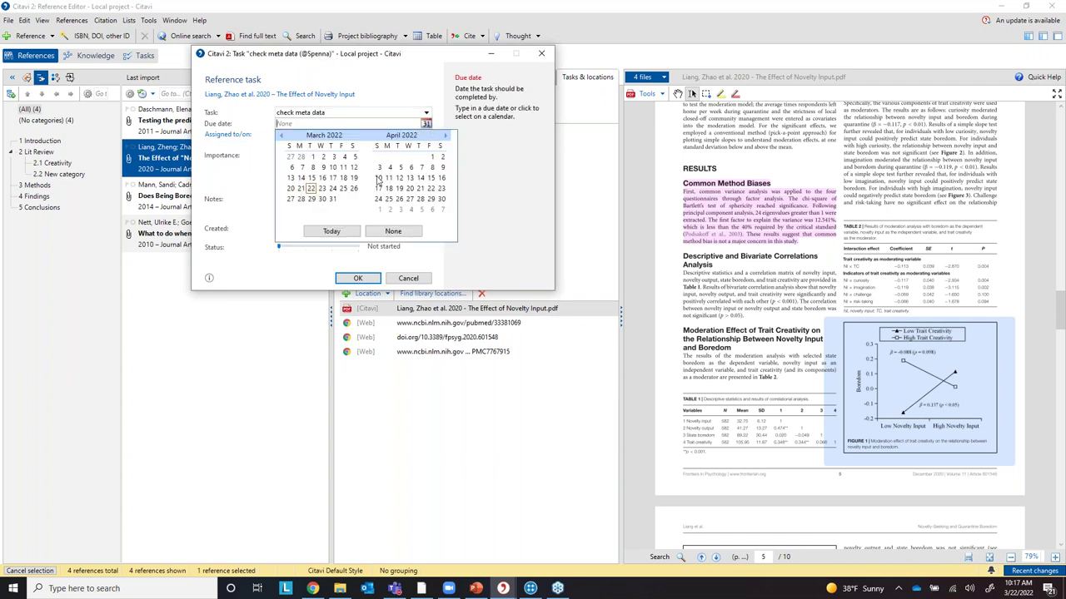
click(343, 188)
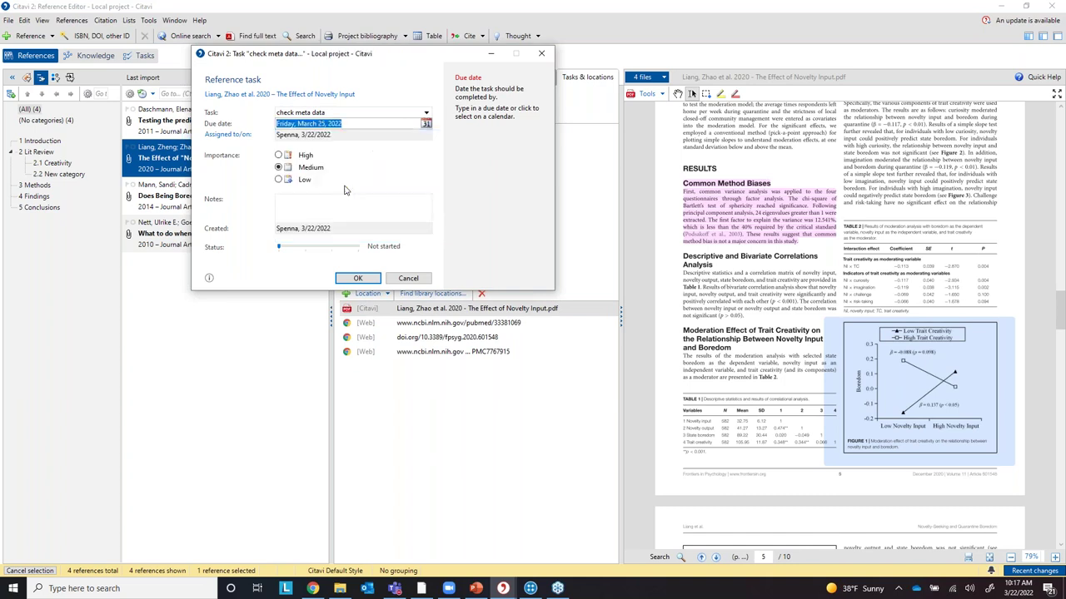
click(357, 278)
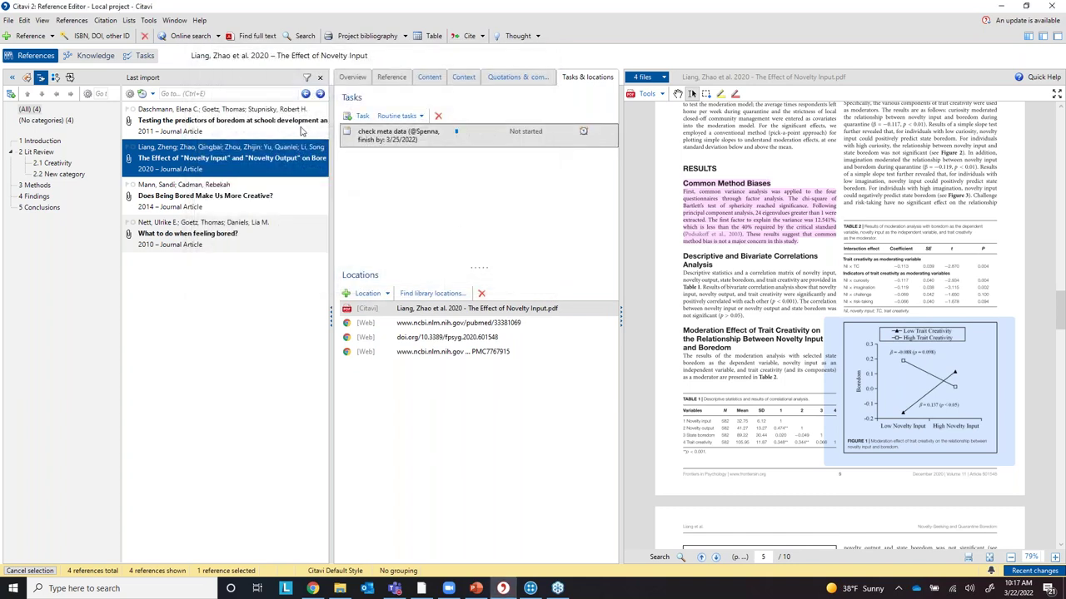
Review the Tasks planner, then open the 'Does Being Bored Make Us More Creative?' reference.
click(143, 56)
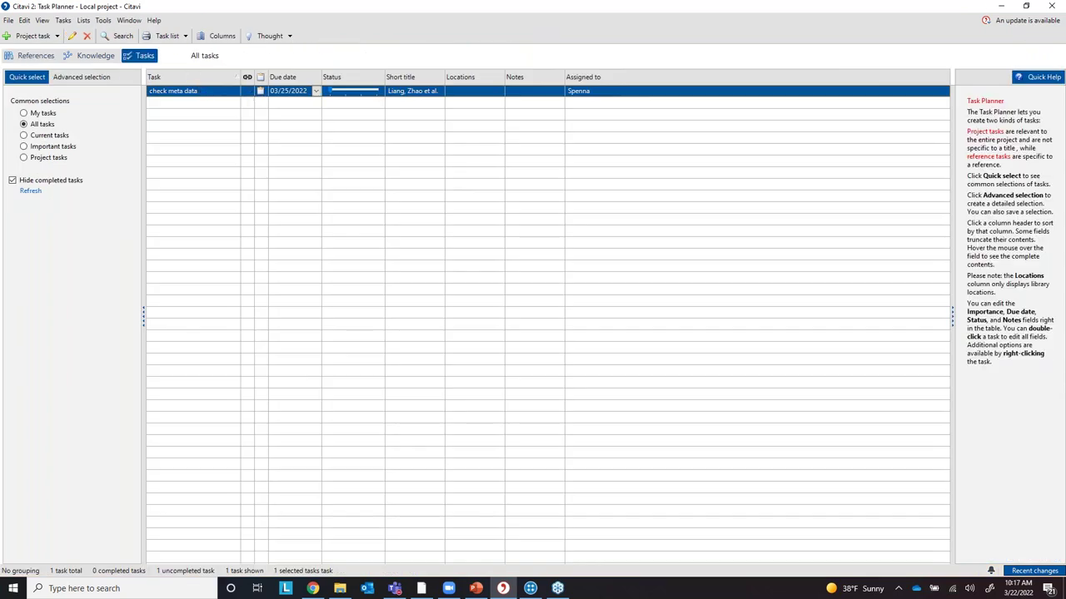
click(34, 56)
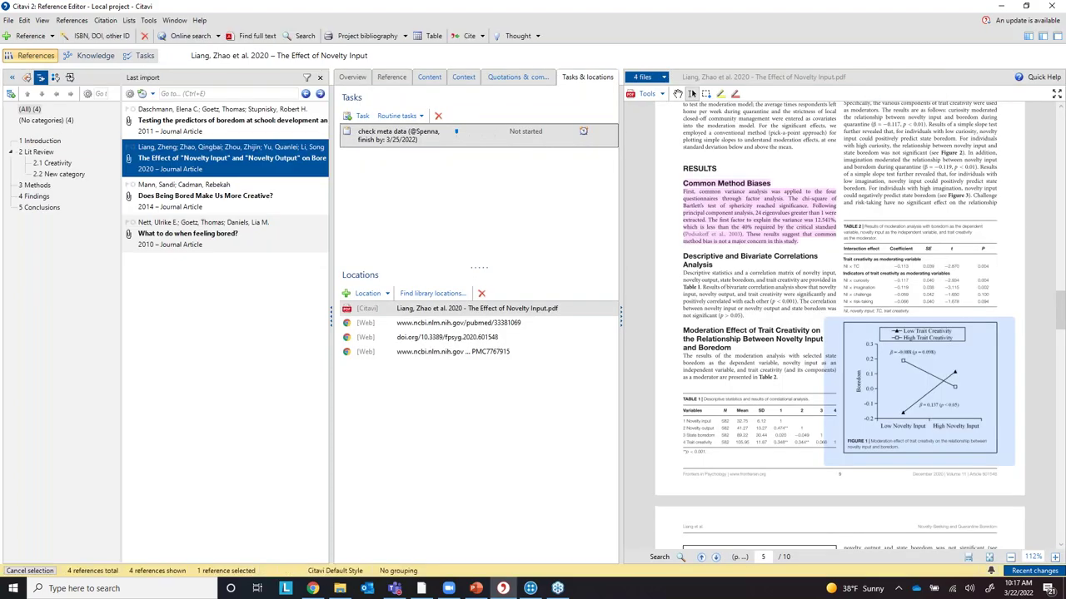
drag(1060, 310, 1060, 125)
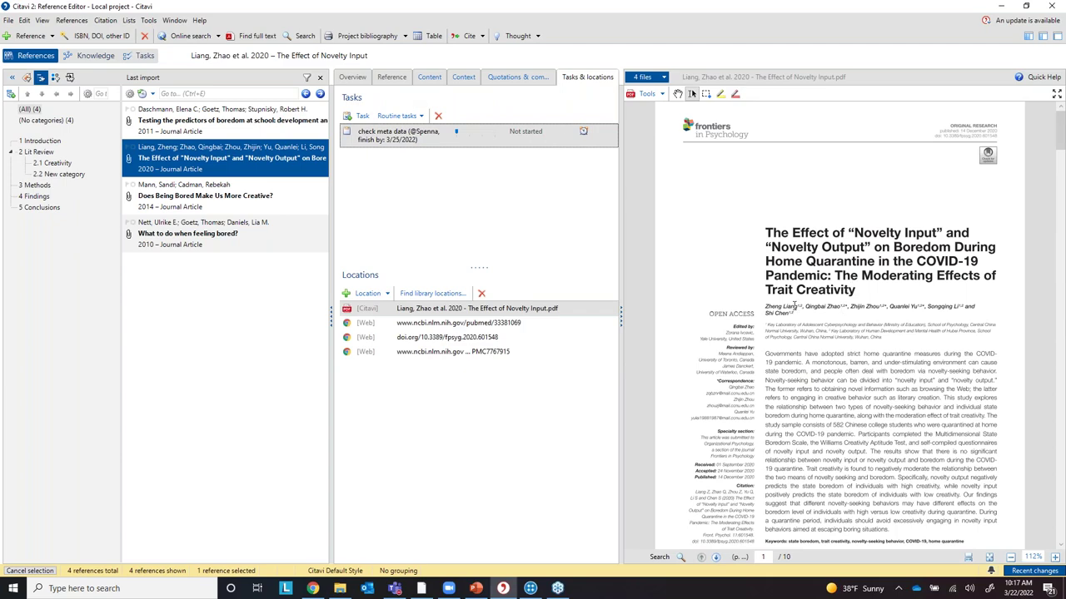
click(221, 206)
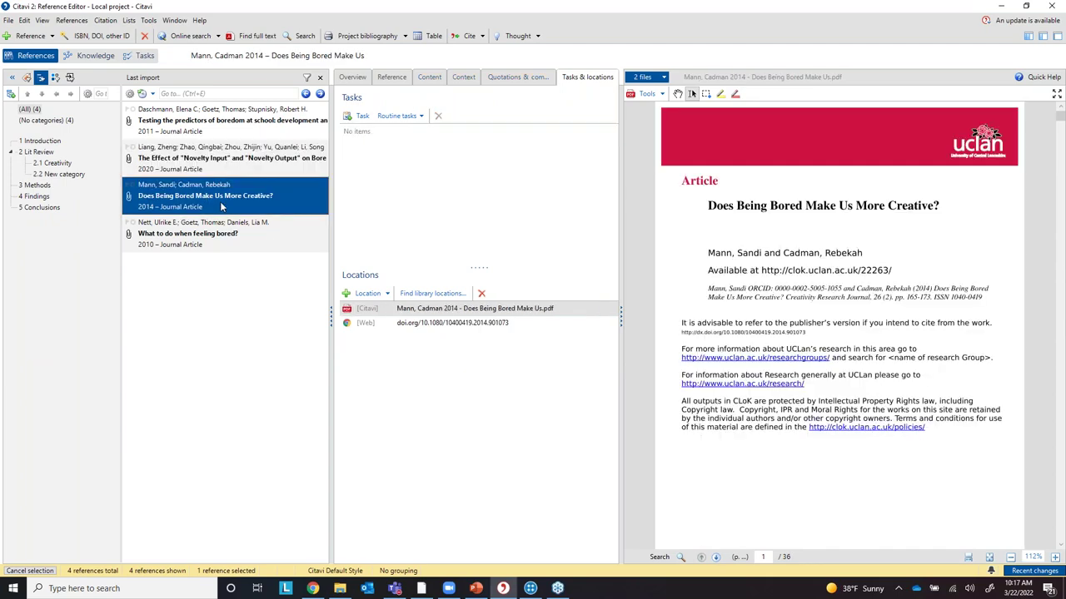
Quote the 'Is boredom always bad?' passage with the comment 'Boredom'.
drag(1060, 117, 1062, 176)
mouse_move(701, 237)
mouse_down()
mouse_move(739, 340)
mouse_move(958, 463)
mouse_move(880, 514)
mouse_move(909, 518)
mouse_up()
click(820, 94)
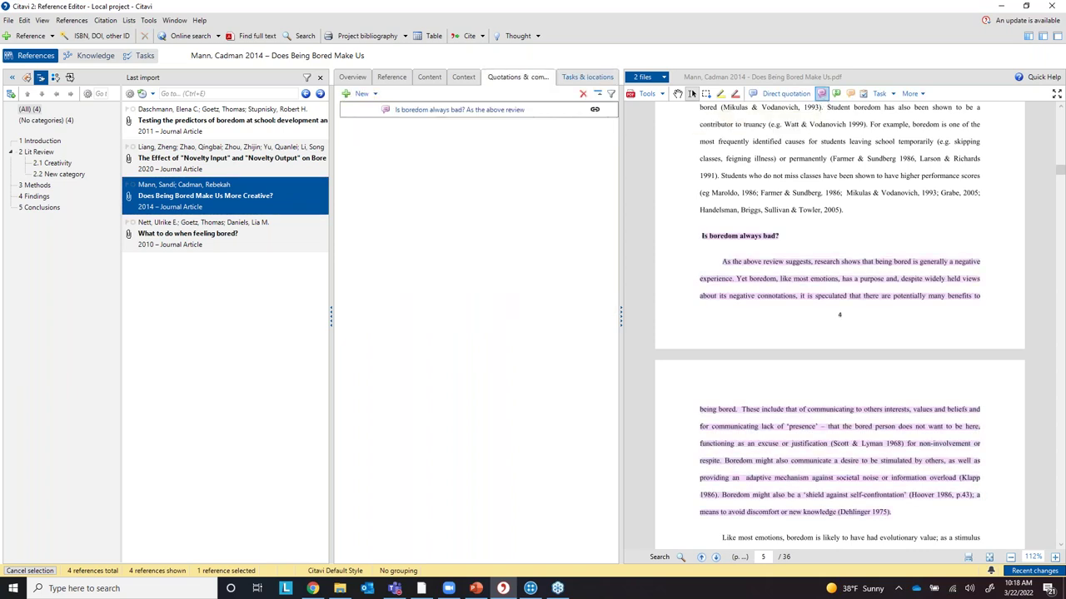
click(497, 144)
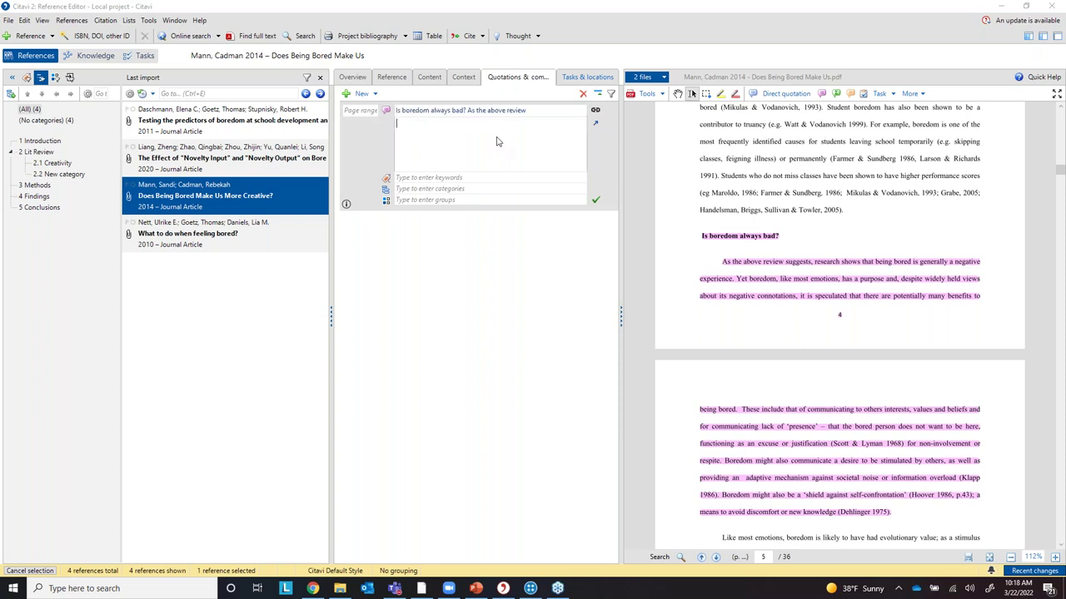
text(Boredom is)
File the quotation under 2.2 New category, save it, and switch to Chrome.
click(387, 193)
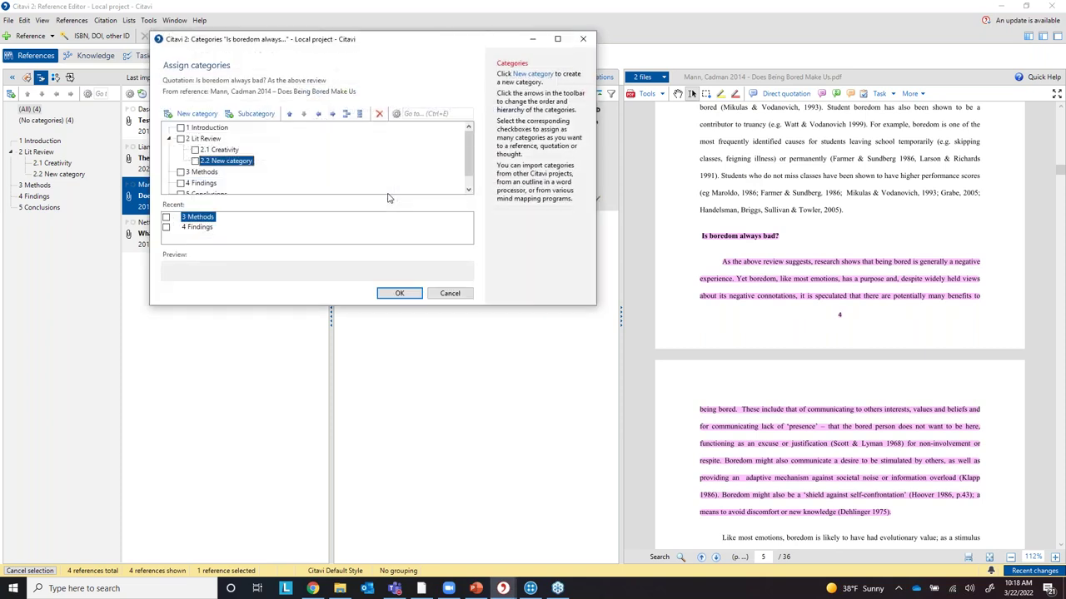
click(196, 161)
click(408, 297)
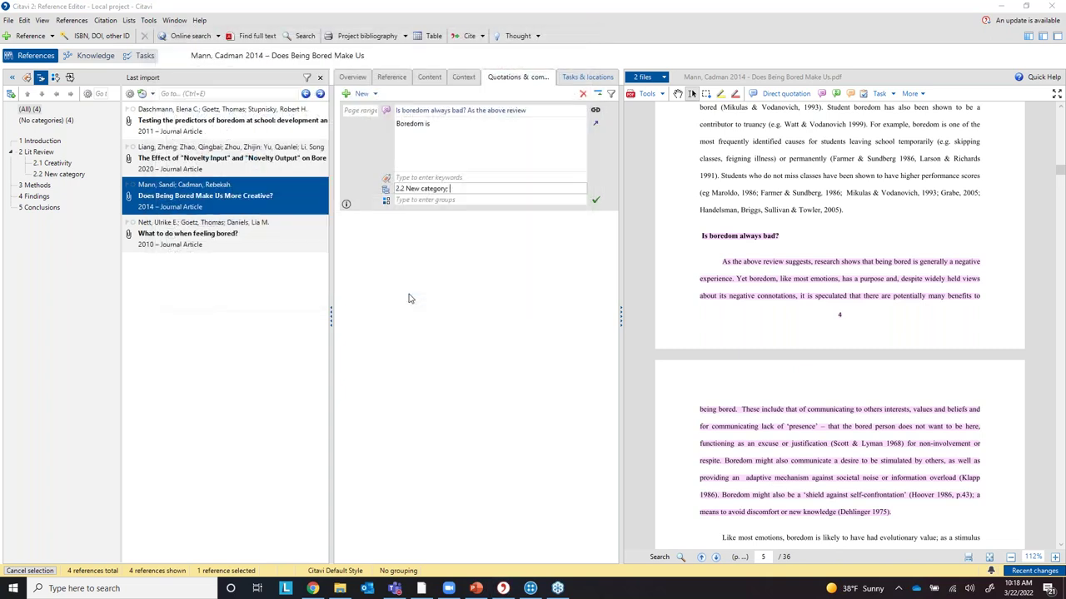
click(595, 202)
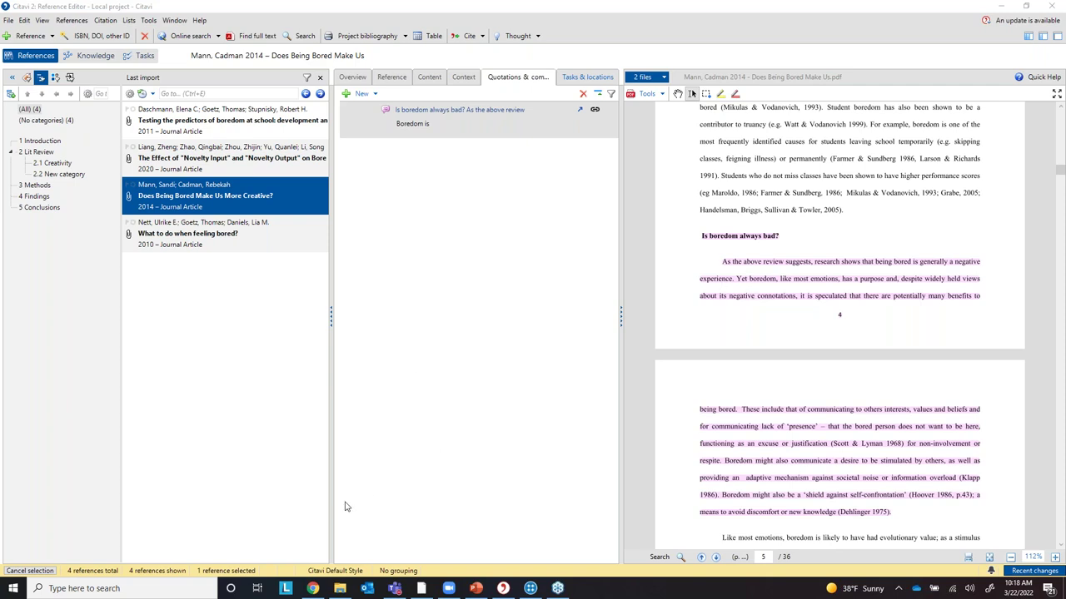
click(312, 589)
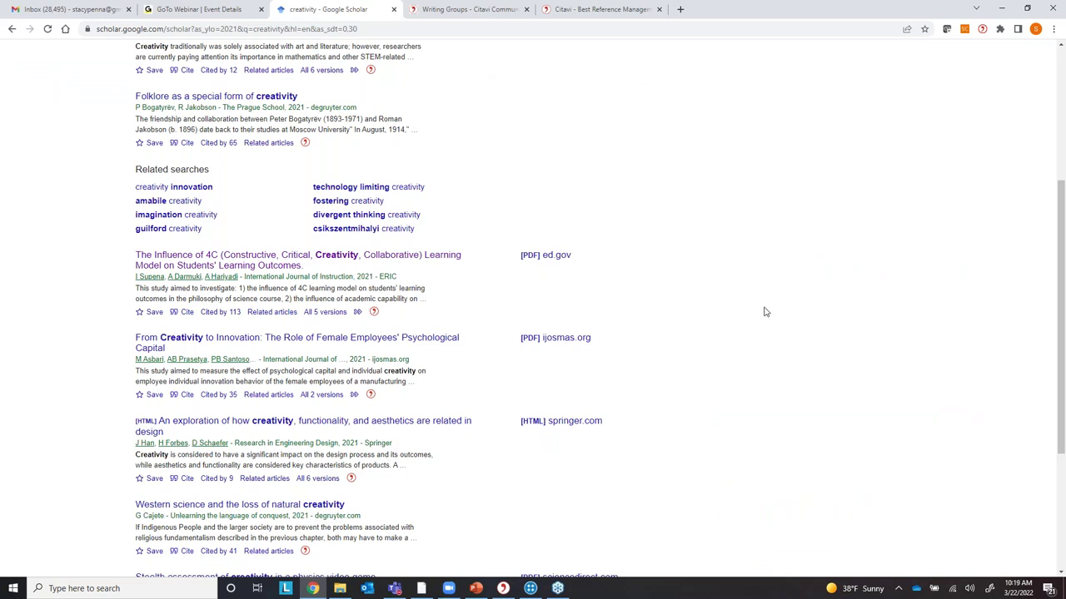
Import the 4C Learning Model article from Google Scholar via Citavi Picker.
click(375, 314)
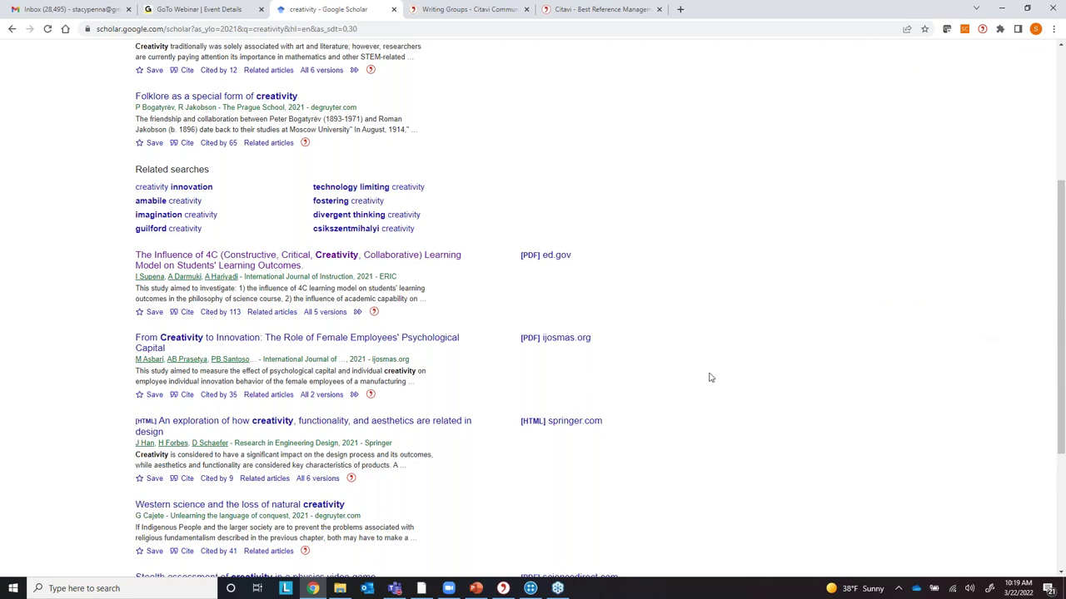
click(502, 588)
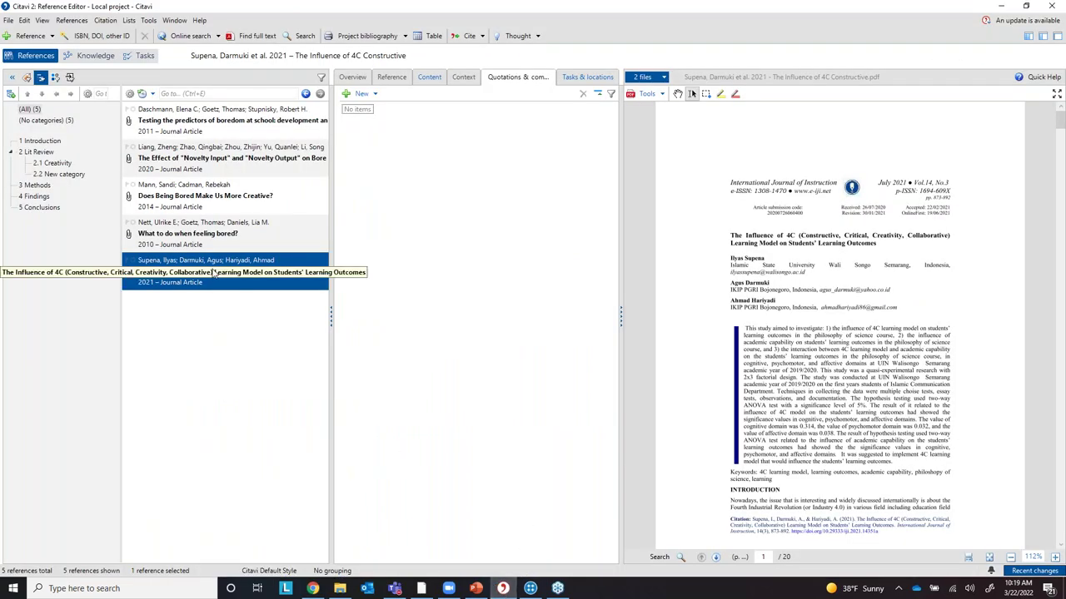
Review the Supena 2021 article's Reference tab and select the 4C Learning Model passage on page 877.
click(312, 588)
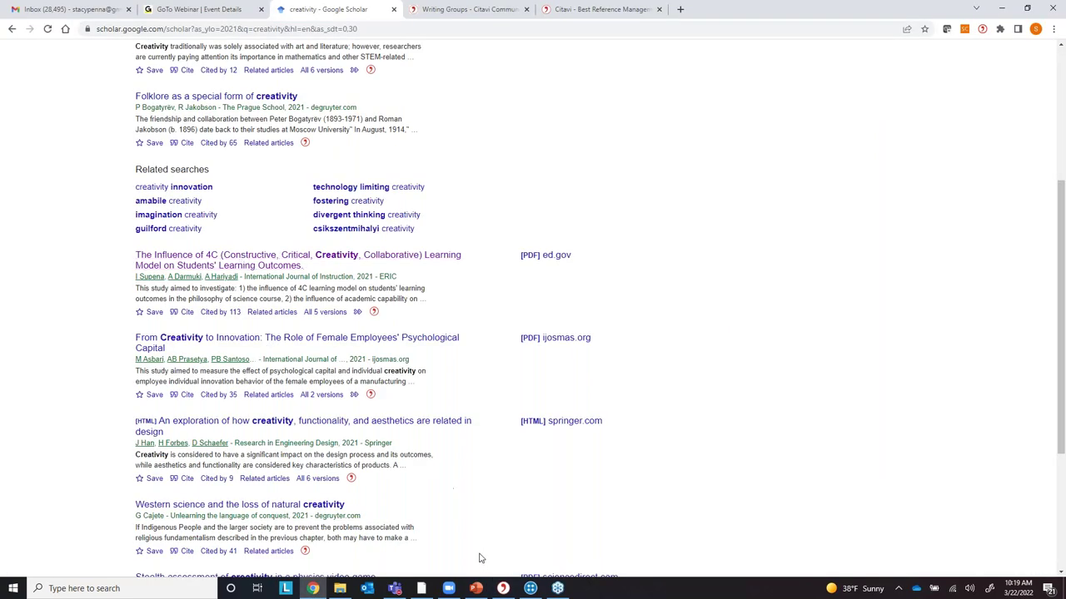
click(504, 590)
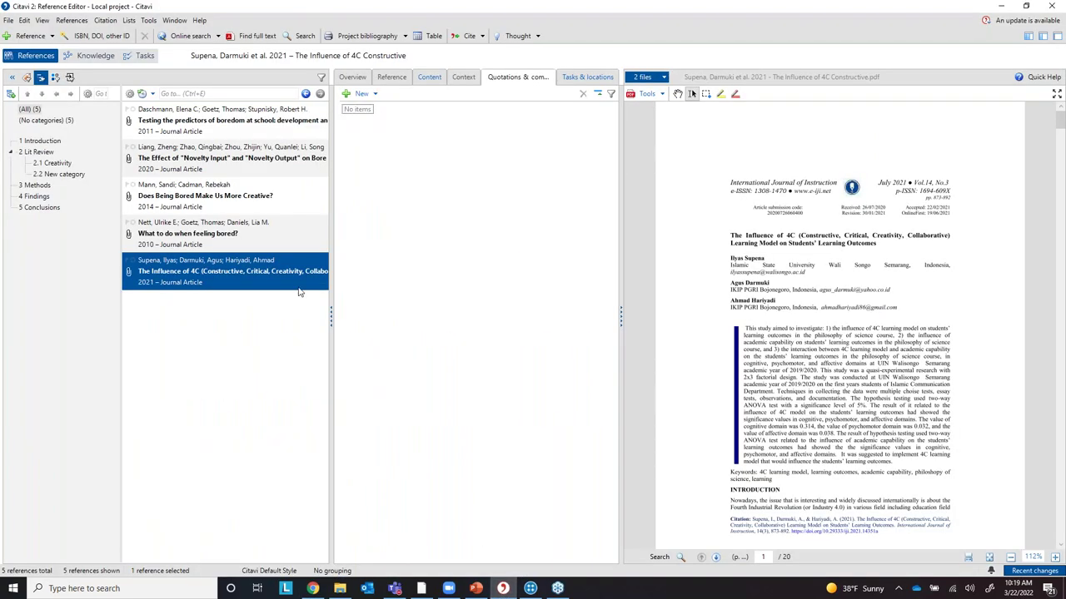
click(392, 78)
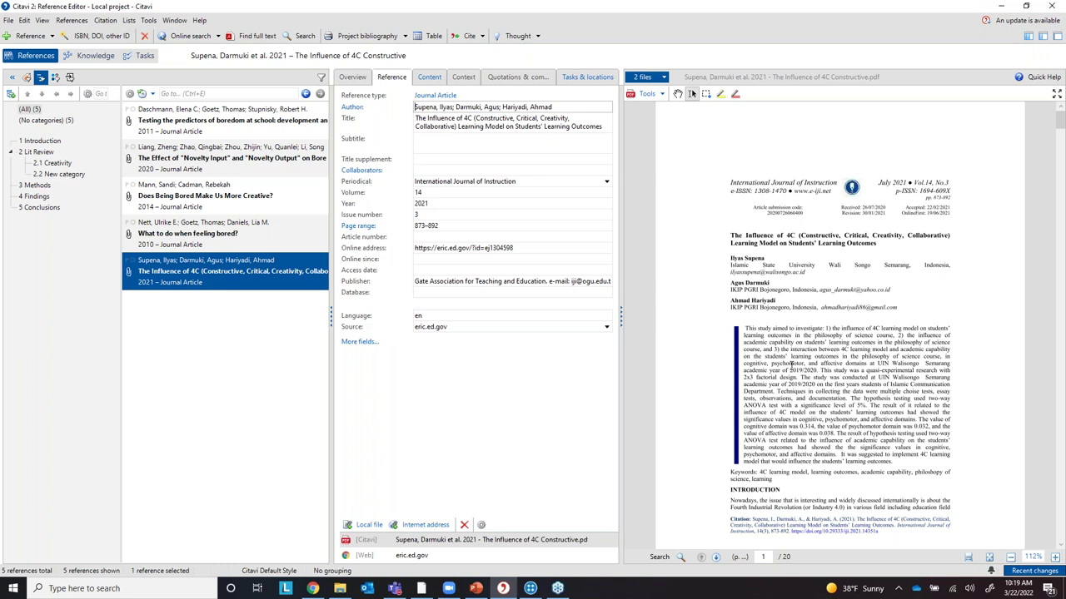
scroll(1062, 146, down, 3)
drag(1062, 138, 1061, 214)
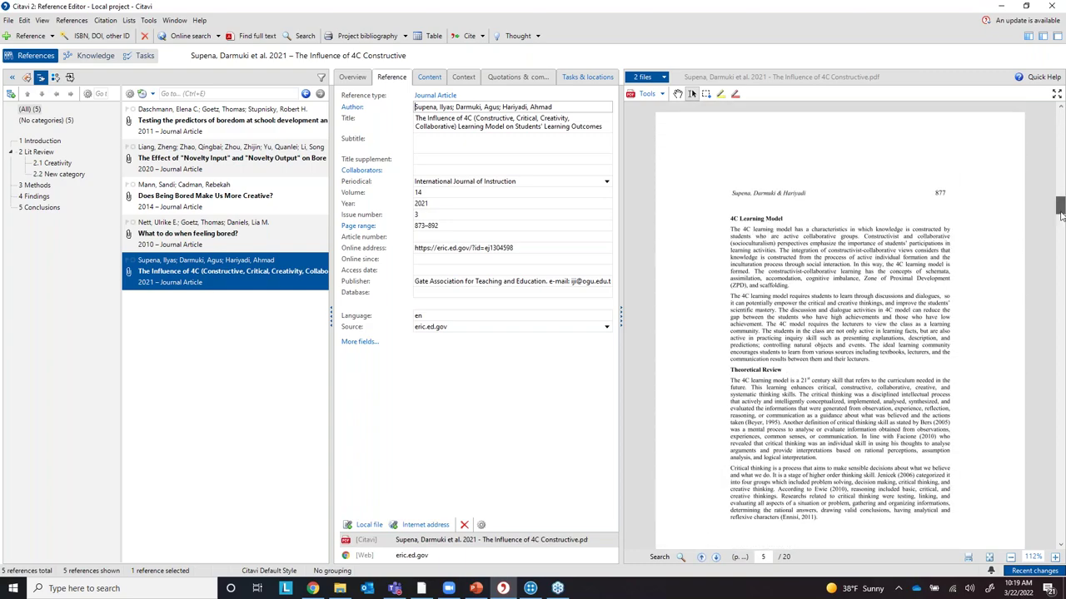
drag(730, 218, 877, 362)
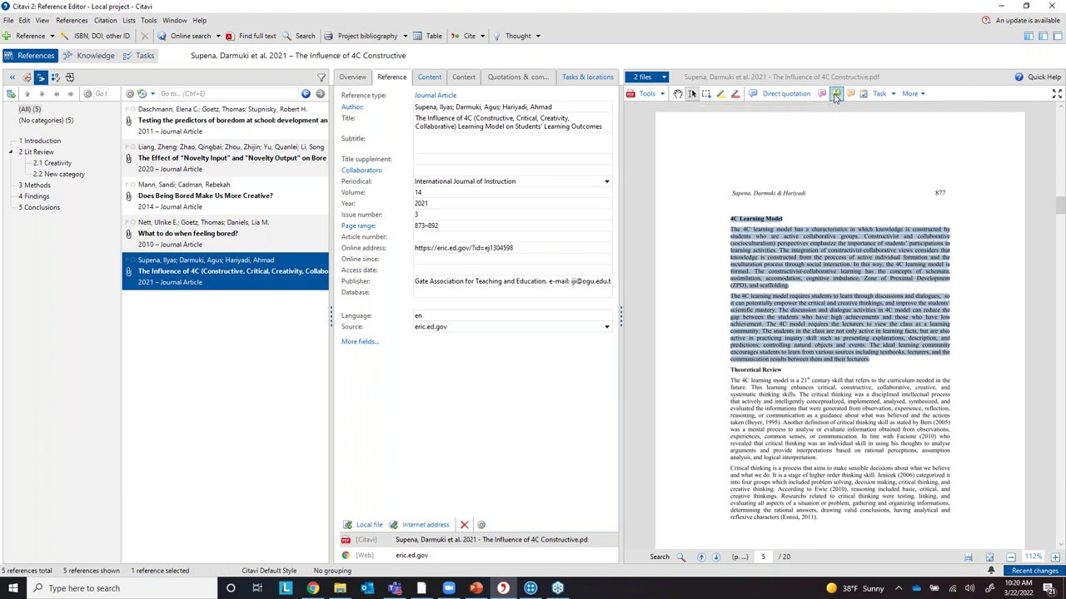
Save the selected passage as a quotation commented 'summary of' under 1 Introduction.
click(836, 93)
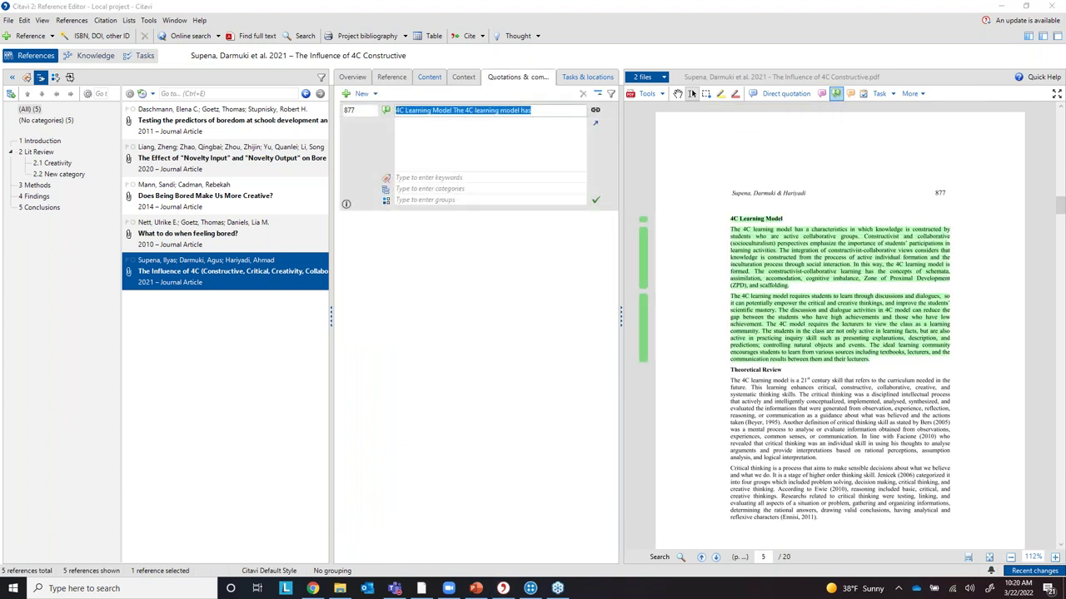
click(463, 139)
text(summary of)
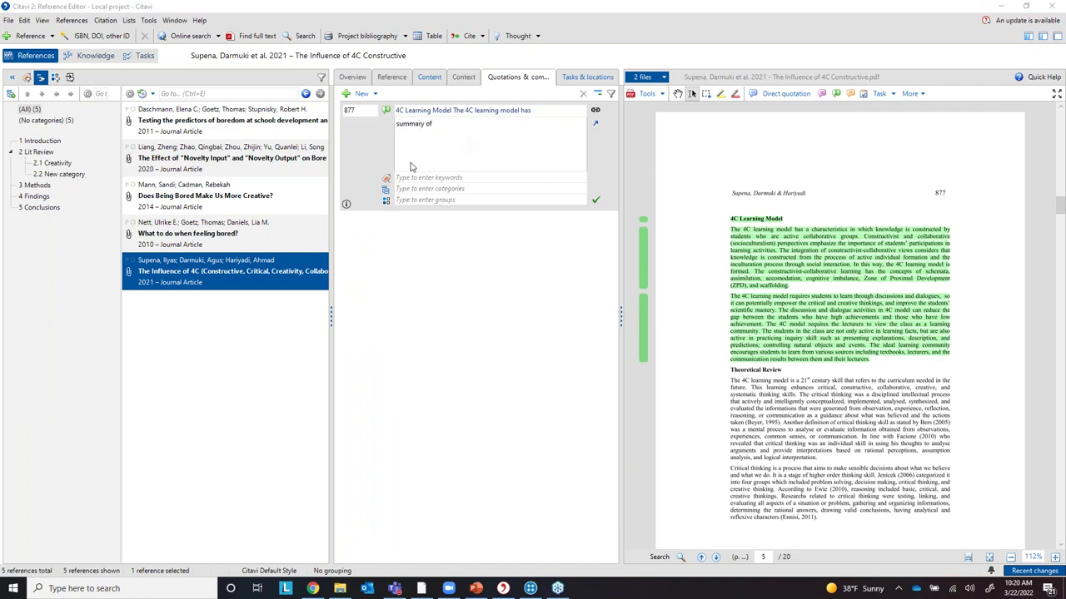
click(386, 192)
click(385, 190)
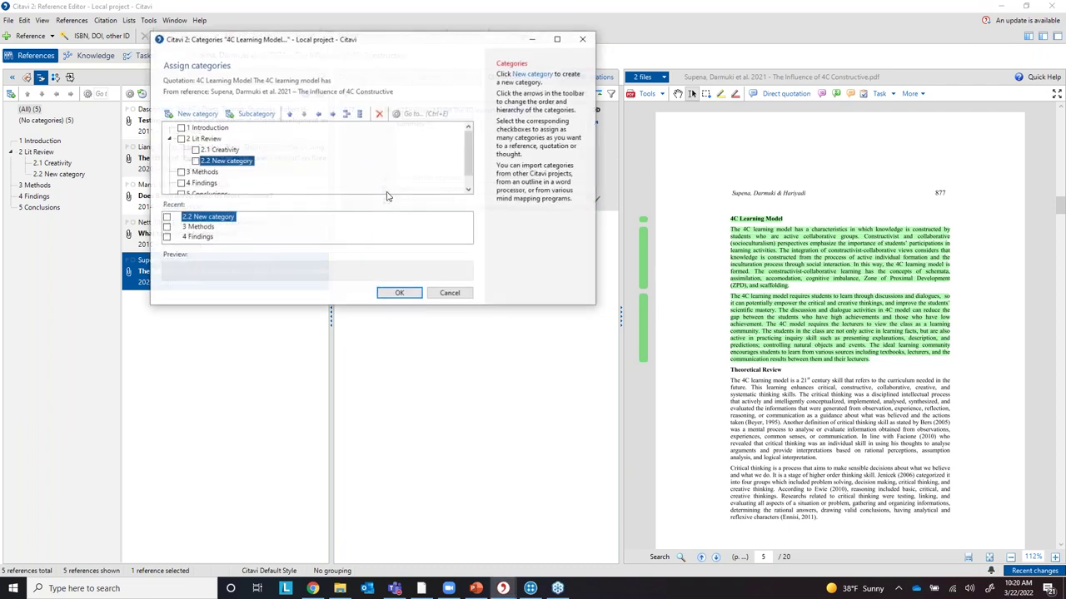
click(180, 128)
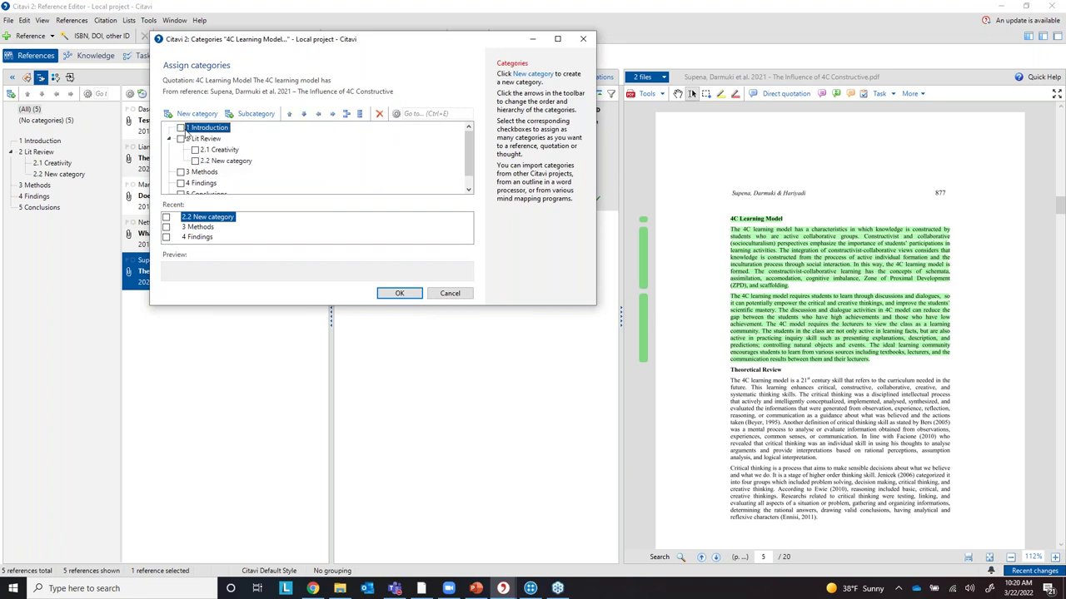
click(181, 128)
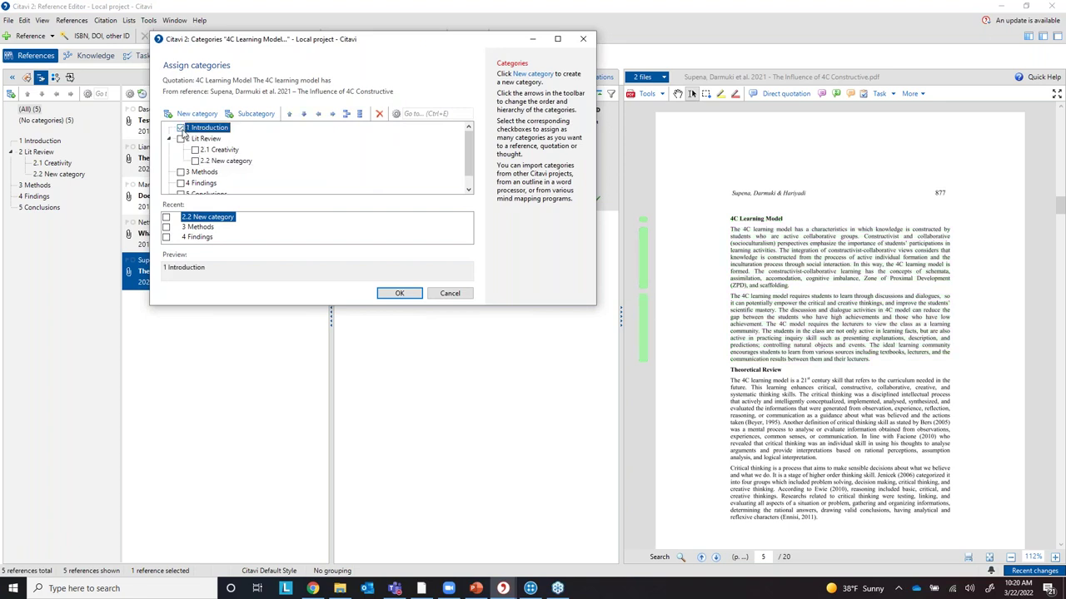
click(400, 293)
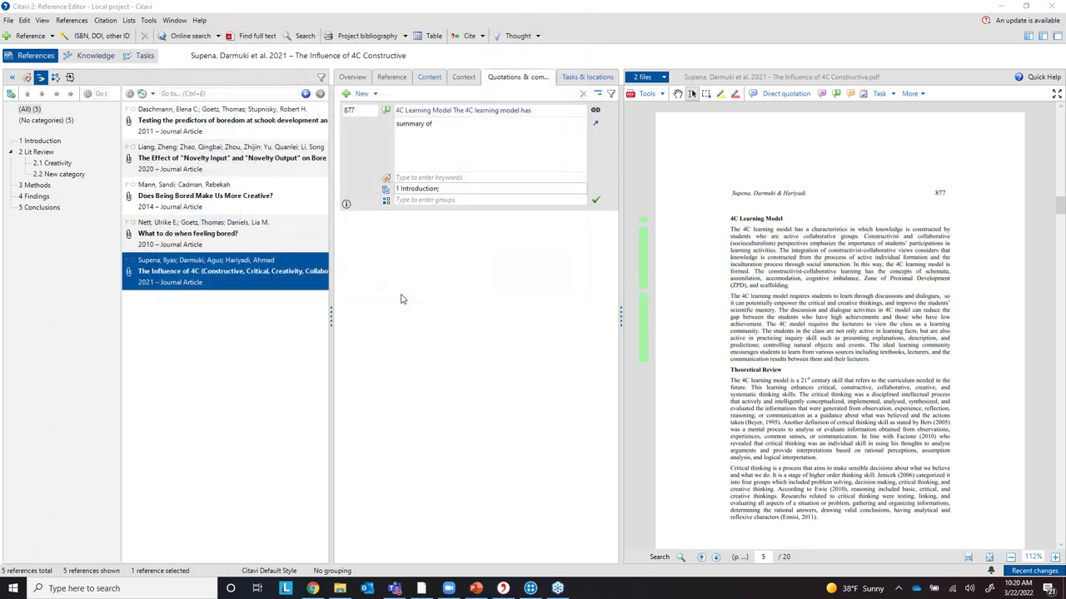
click(595, 202)
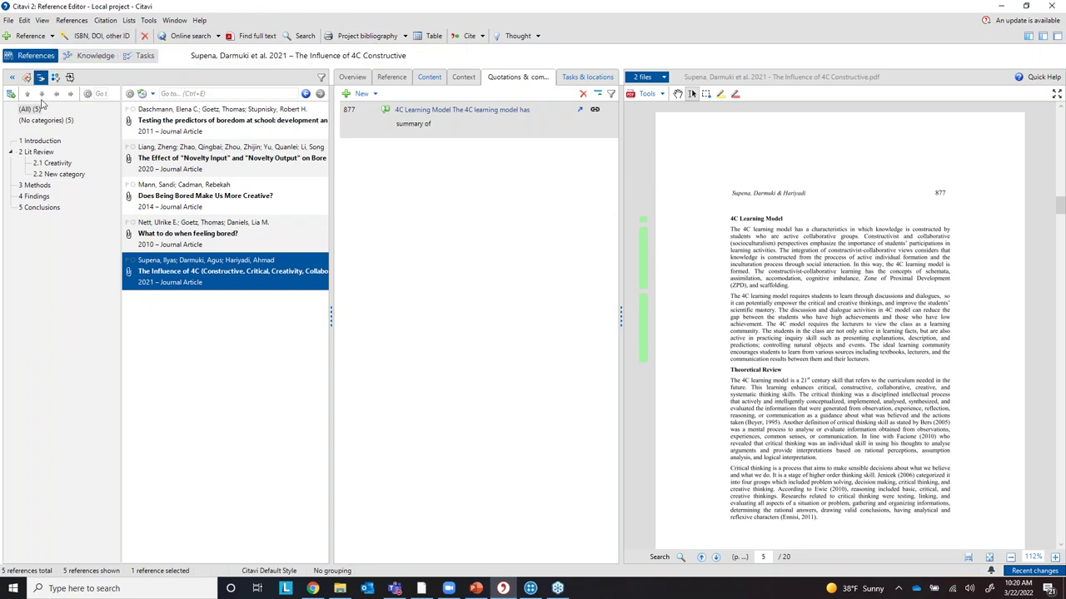
click(77, 21)
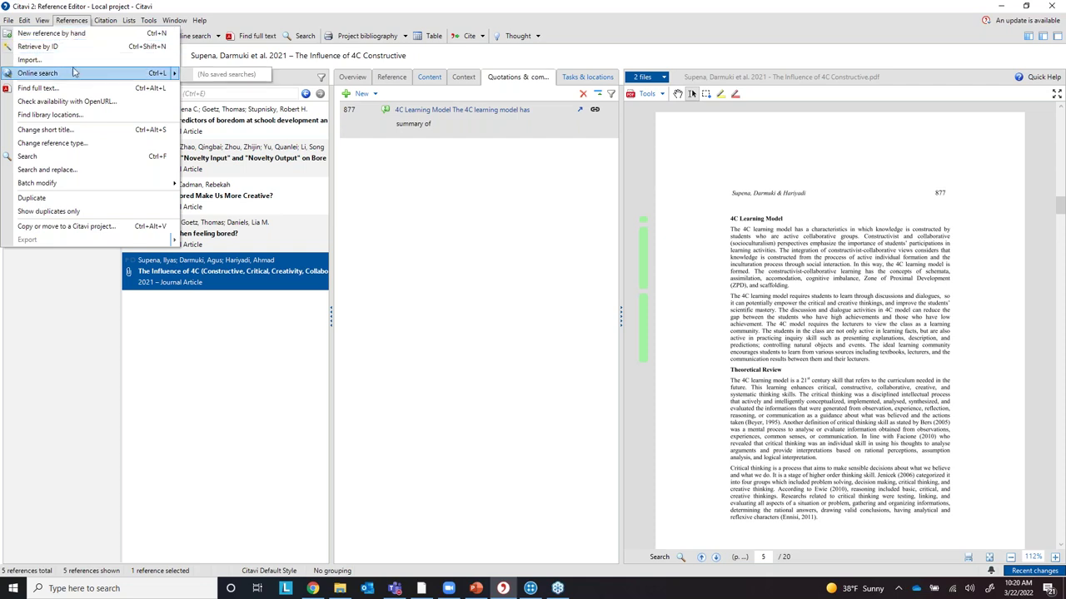
key(Escape)
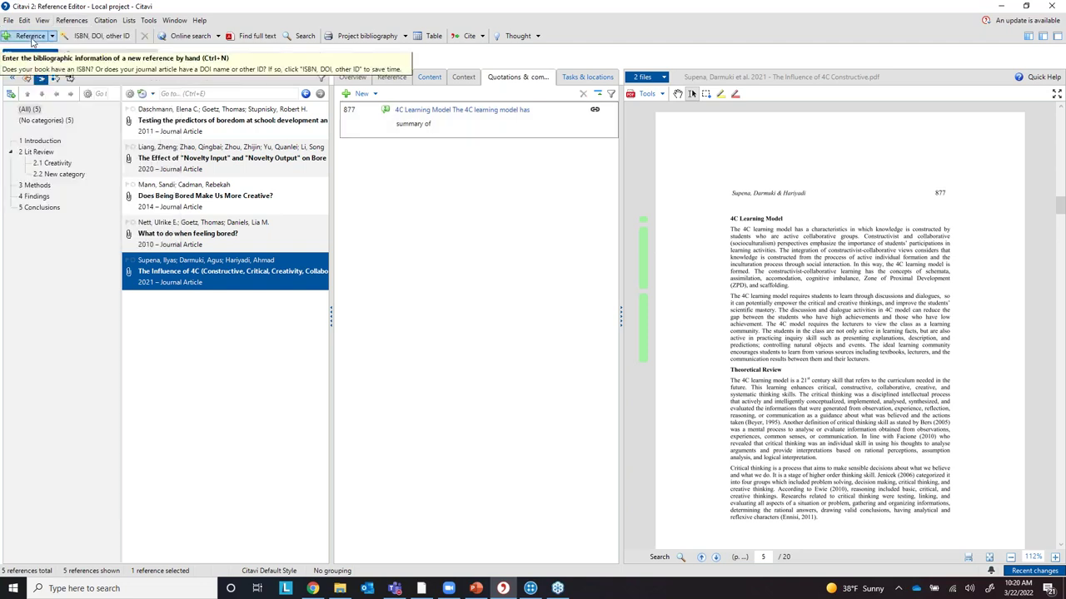
click(31, 39)
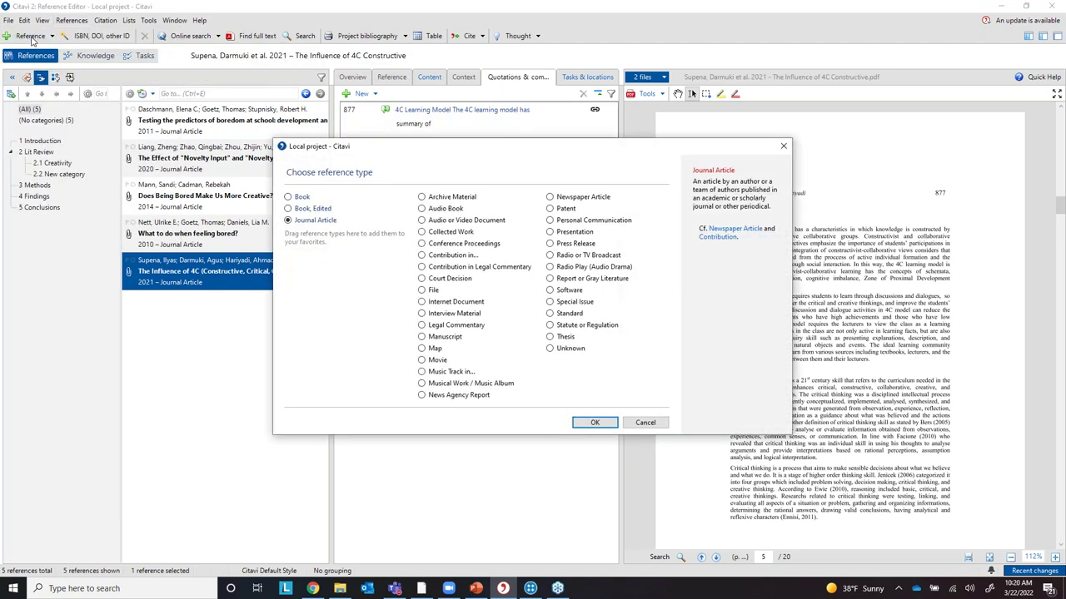
click(783, 147)
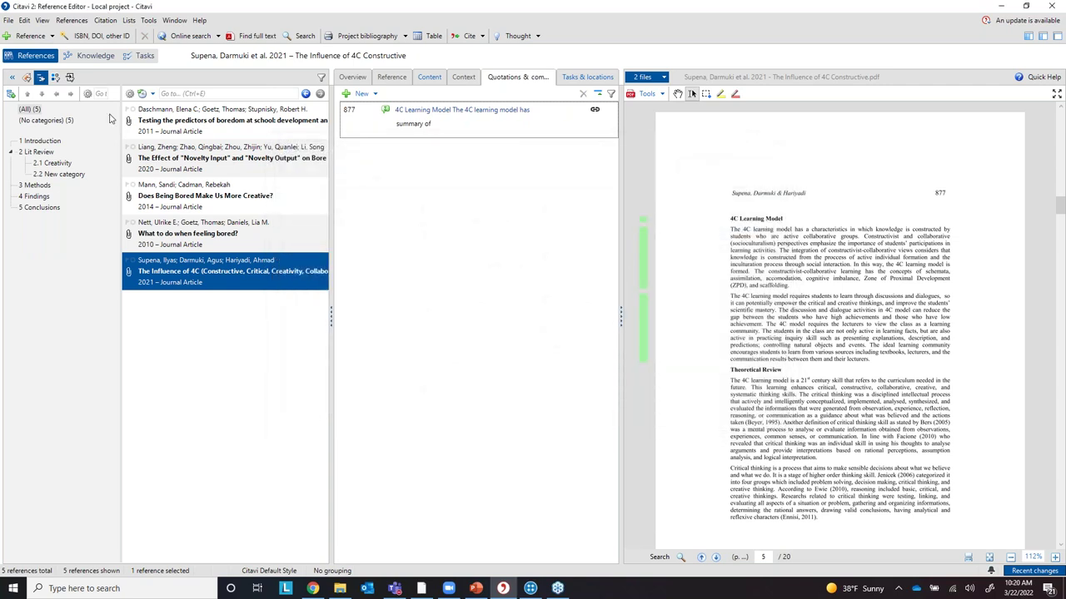
In the Knowledge Organizer, rename category 2.2 New category to Boredom.
click(96, 57)
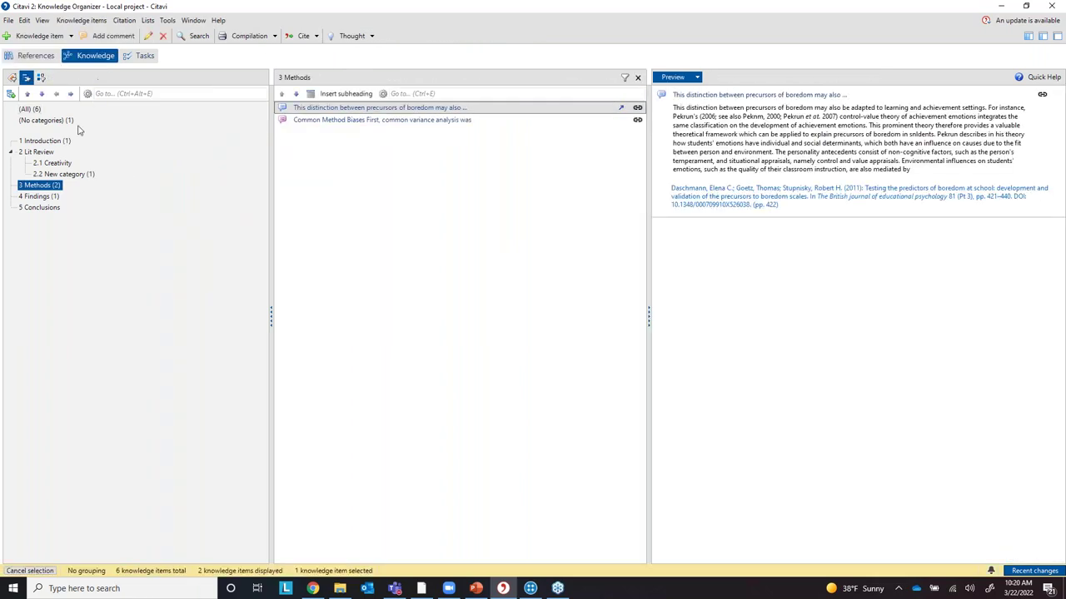
click(57, 141)
click(67, 175)
right_click(70, 180)
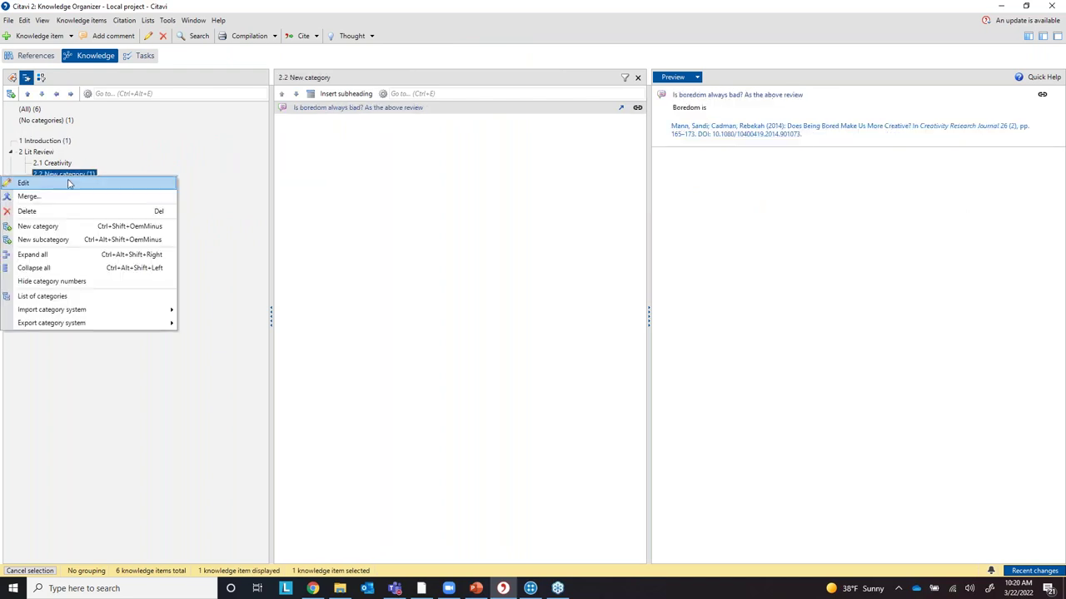
click(70, 183)
key(BackSpace)
text(Boredom)
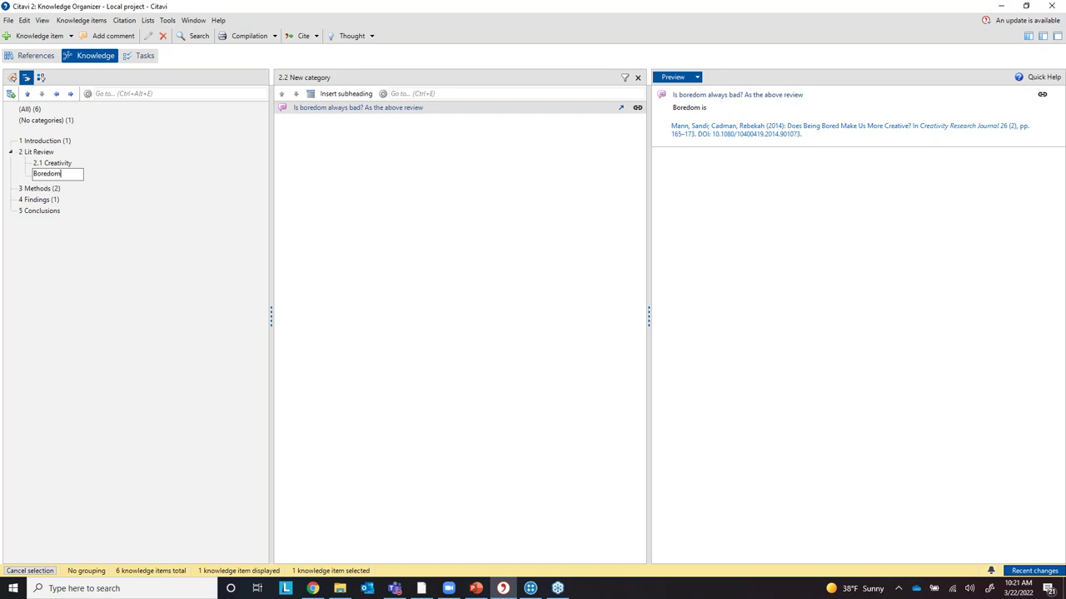
key(Return)
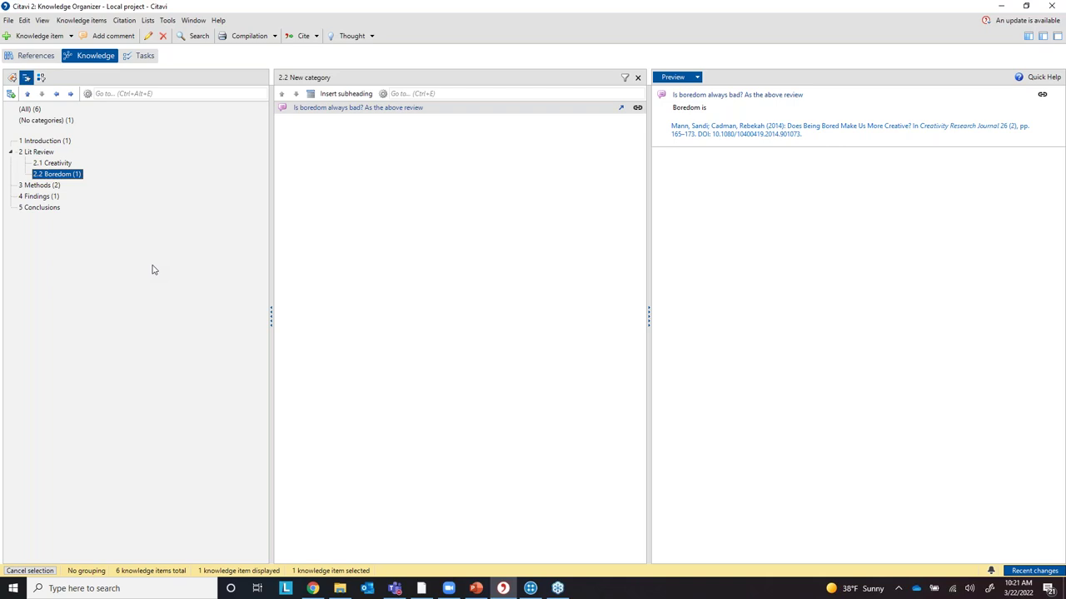
Export the category system To Word, saving it as Citavi 2.docx.
right_click(48, 142)
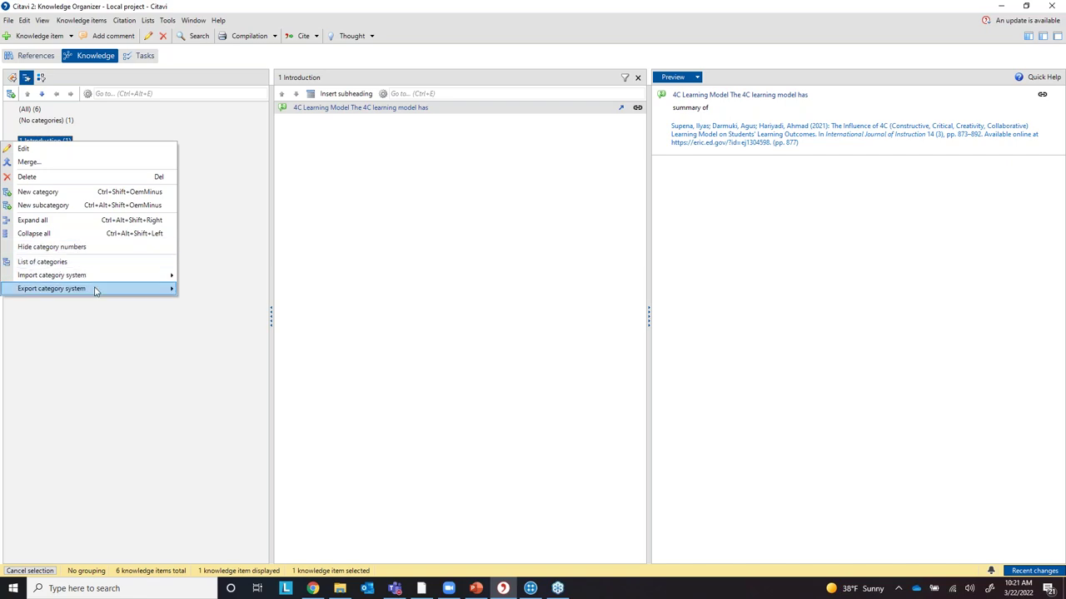
mouse_move(95, 290)
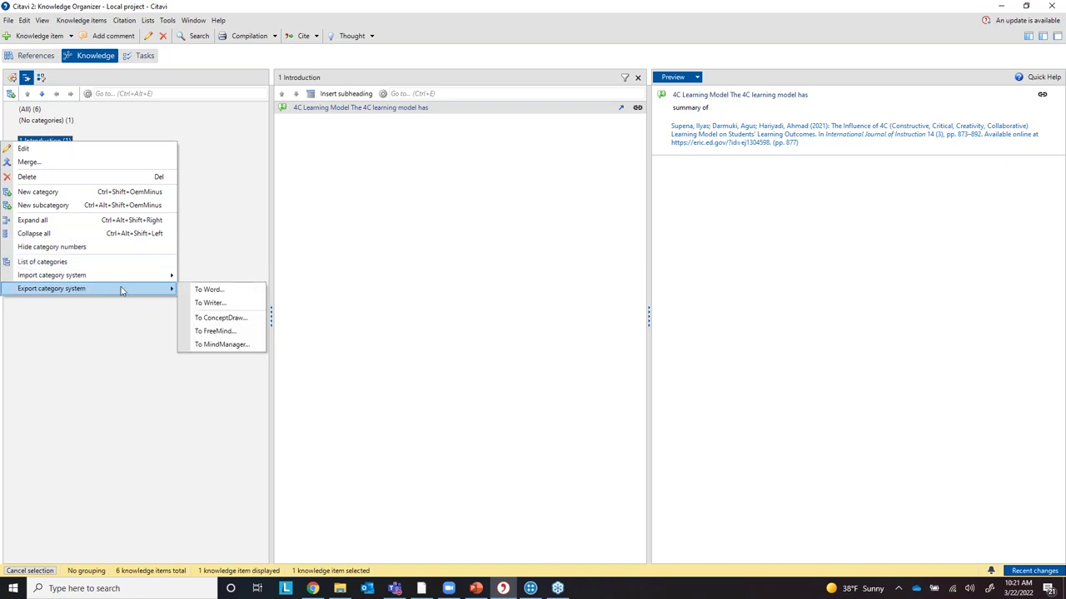
click(208, 290)
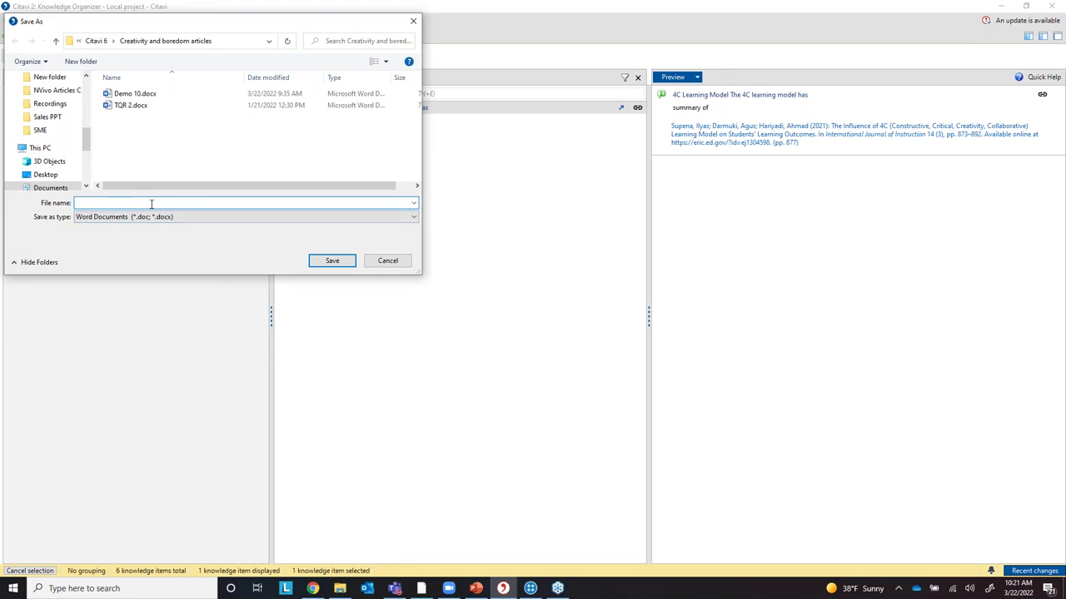
text(Citavi 2)
click(336, 265)
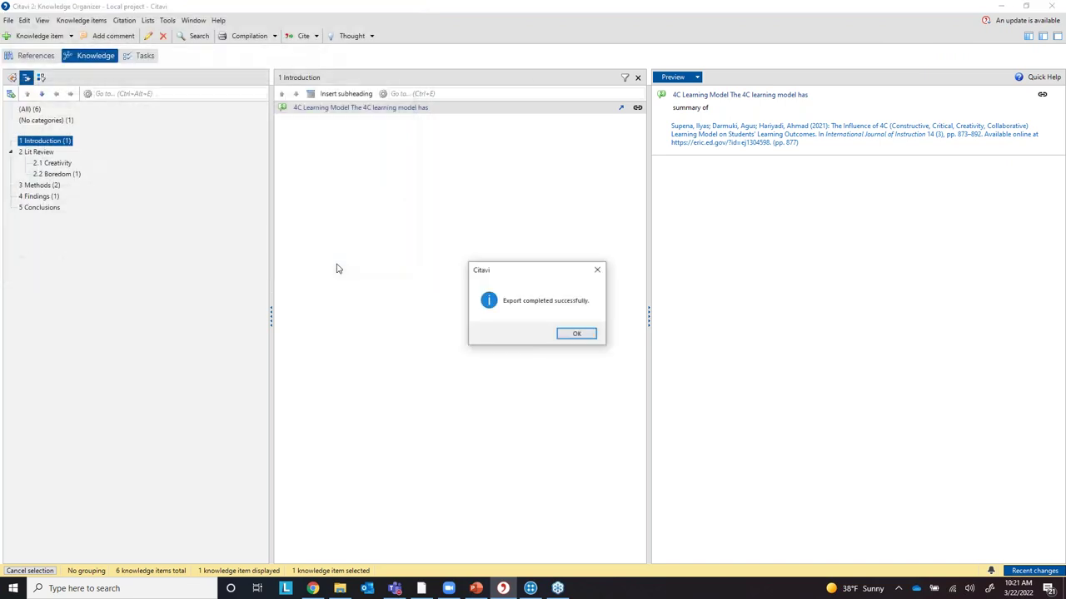
click(574, 333)
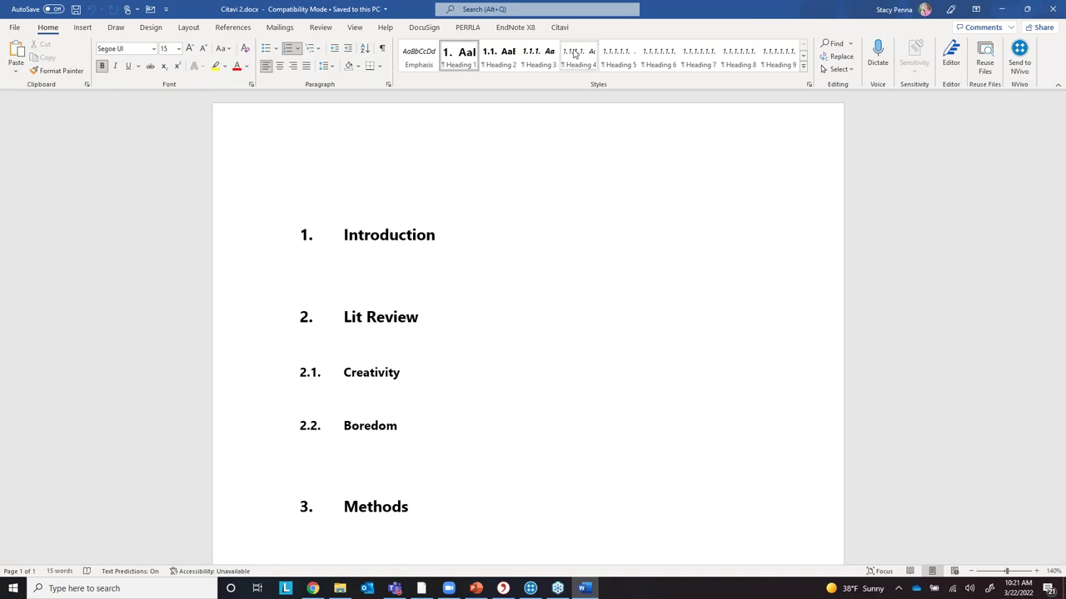
Link the Word document to the Citavi 2 project and list its knowledge items by chapter.
click(560, 28)
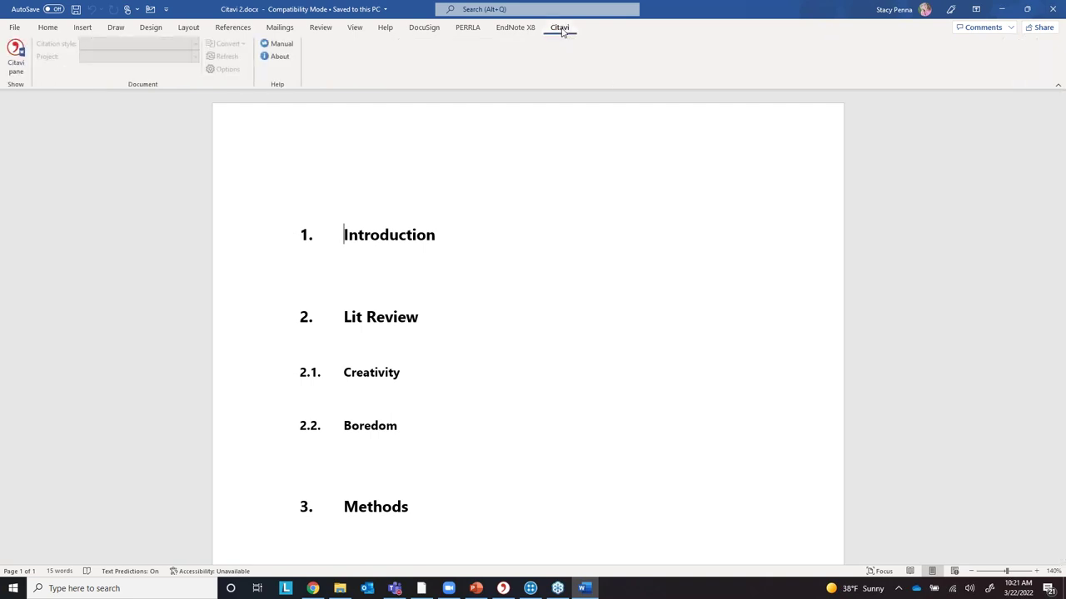
click(16, 59)
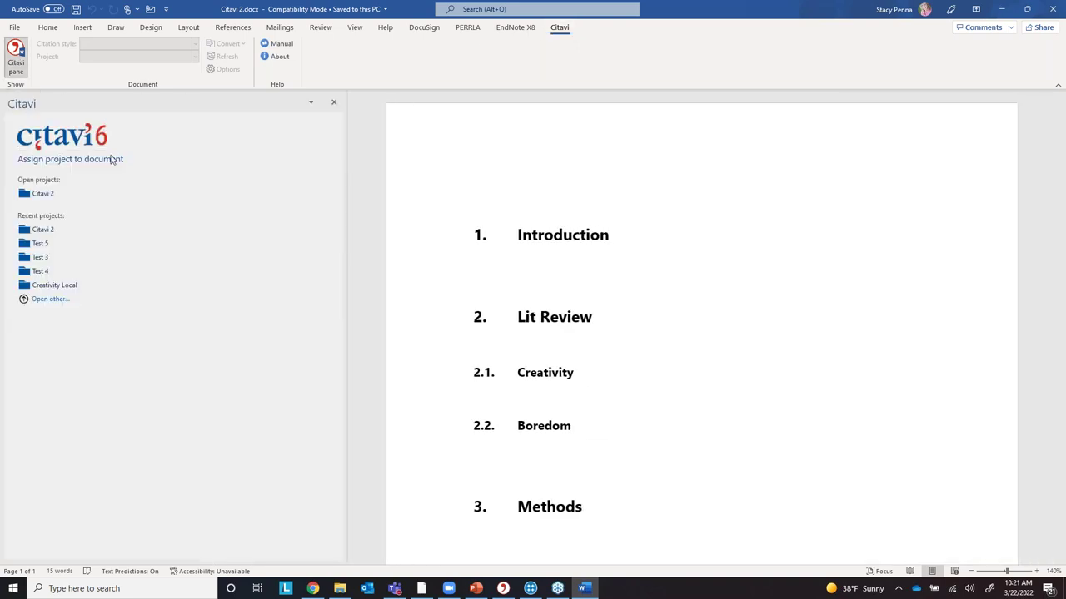
click(38, 194)
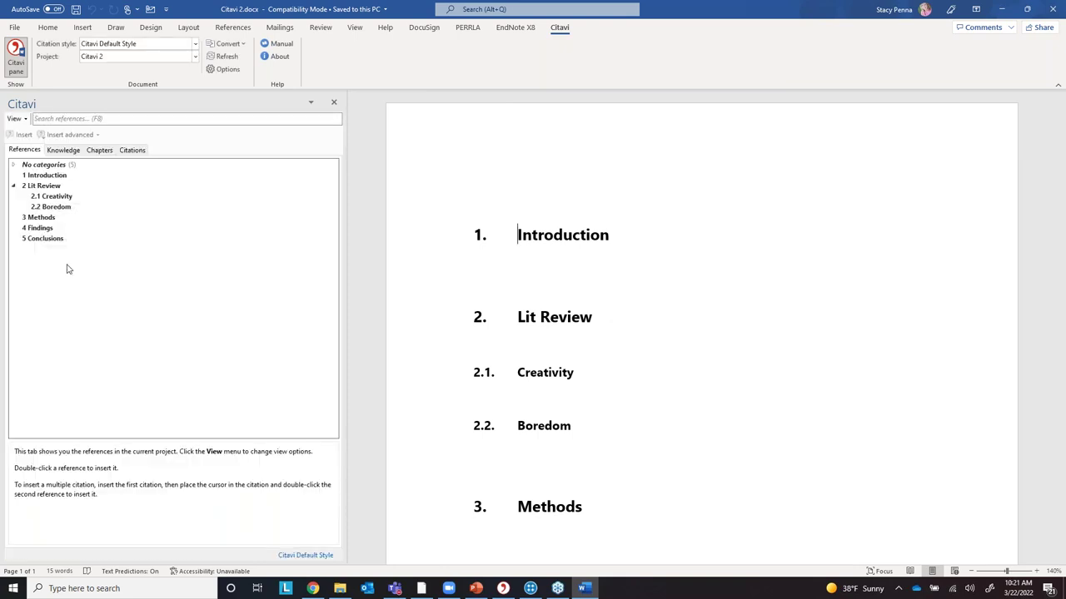
click(63, 154)
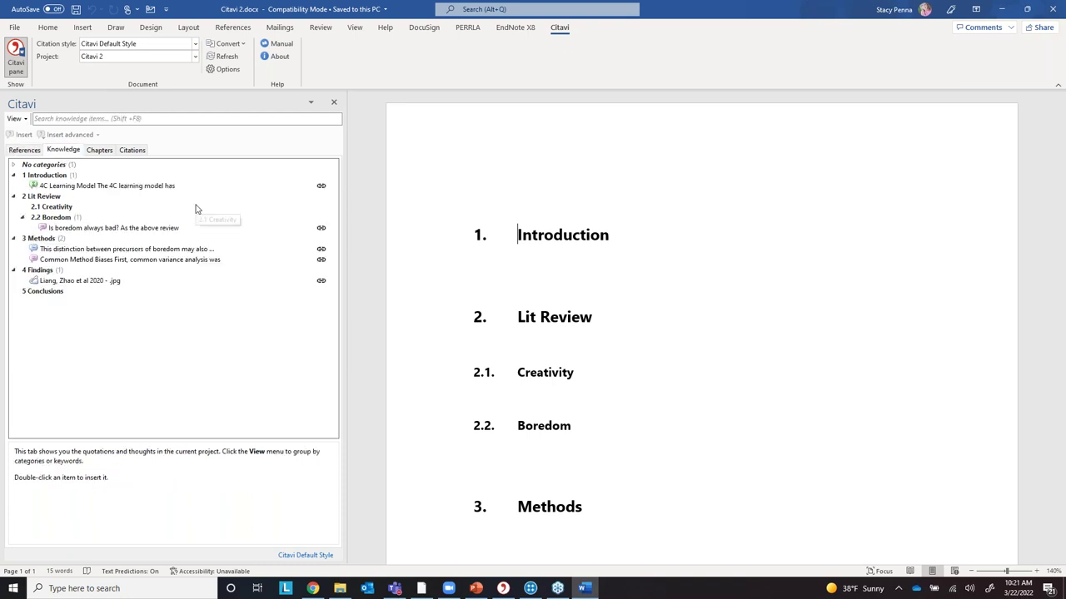
click(126, 153)
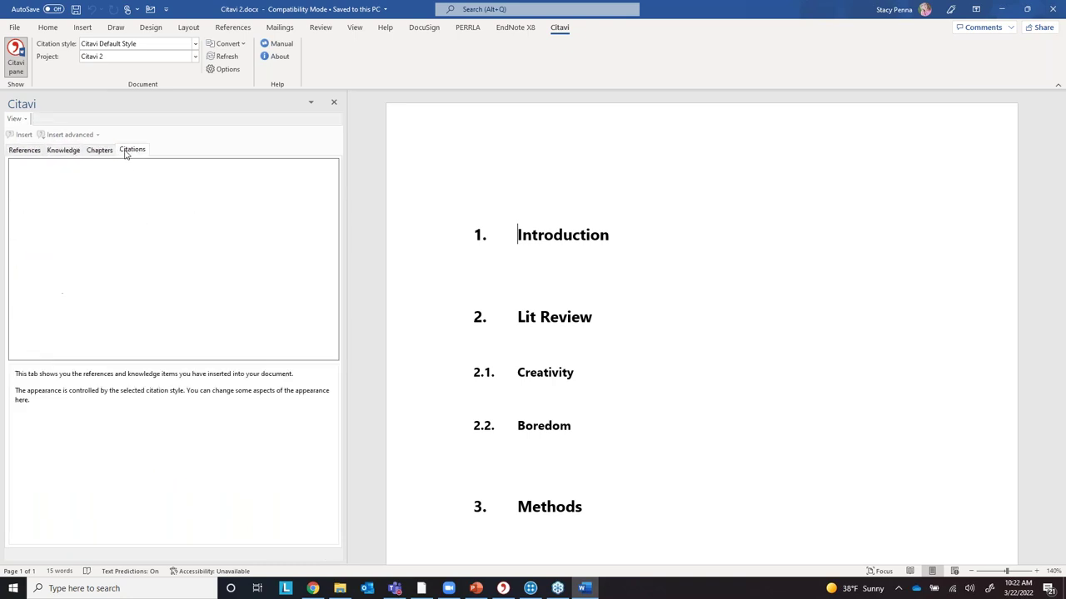
click(62, 153)
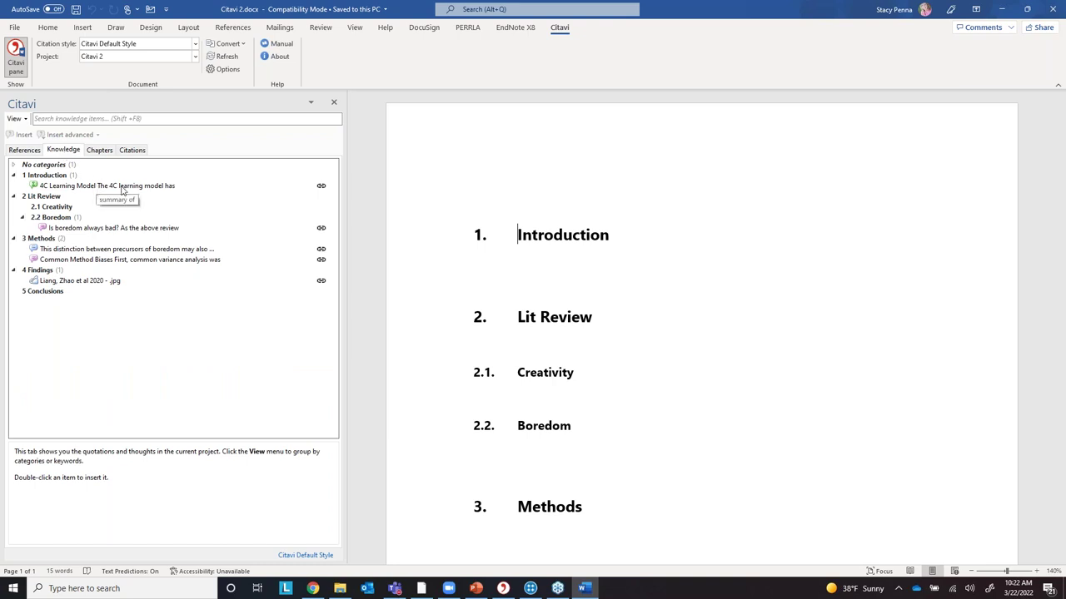
Insert the 4C Learning Model summary with its Supena et al. 2021 citation under Introduction.
click(629, 236)
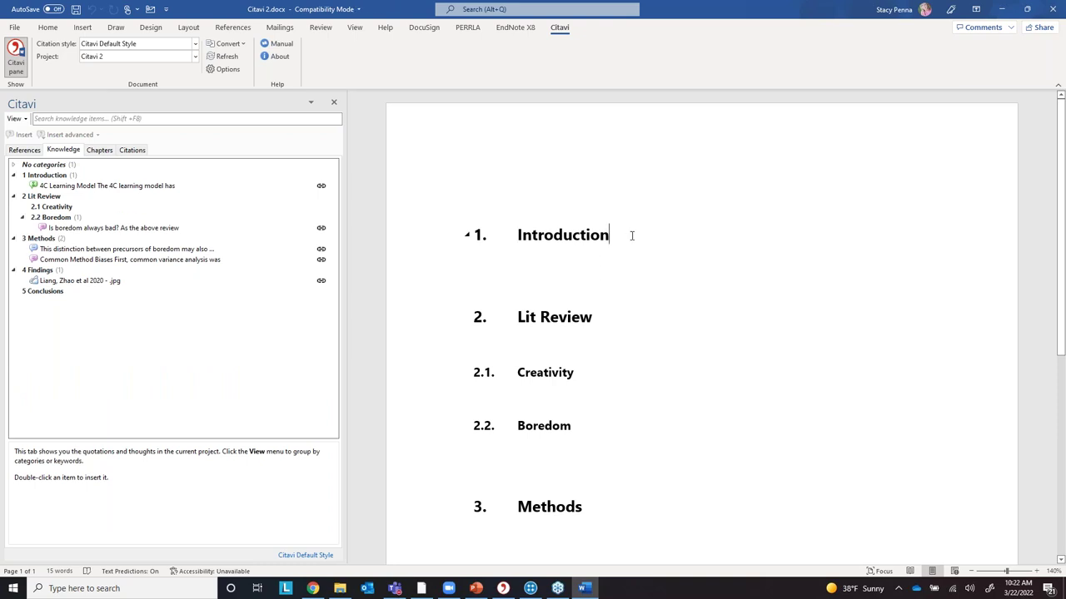
key(Return)
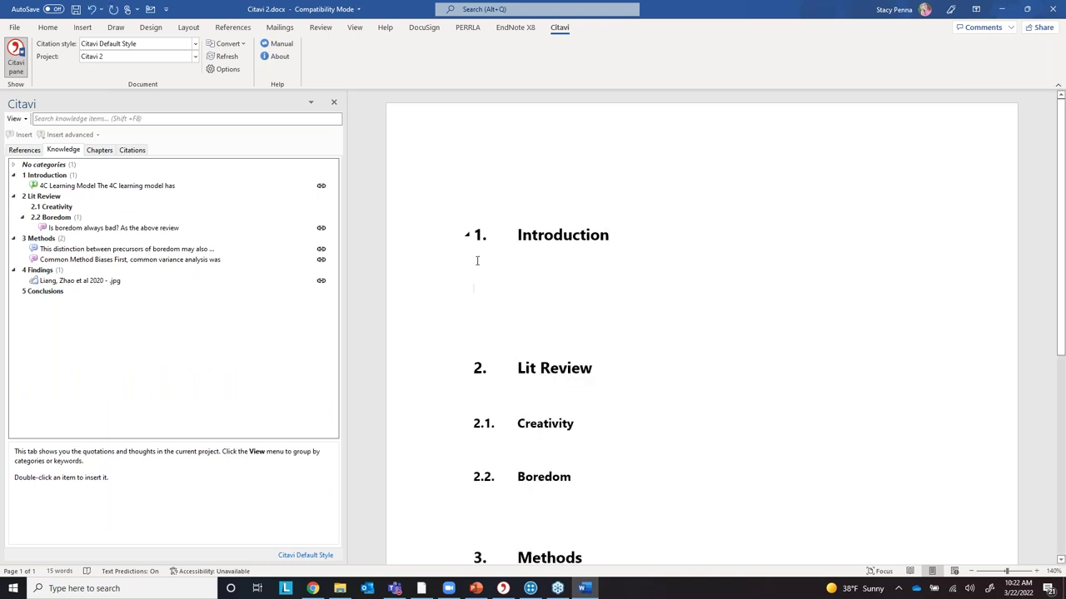
click(125, 187)
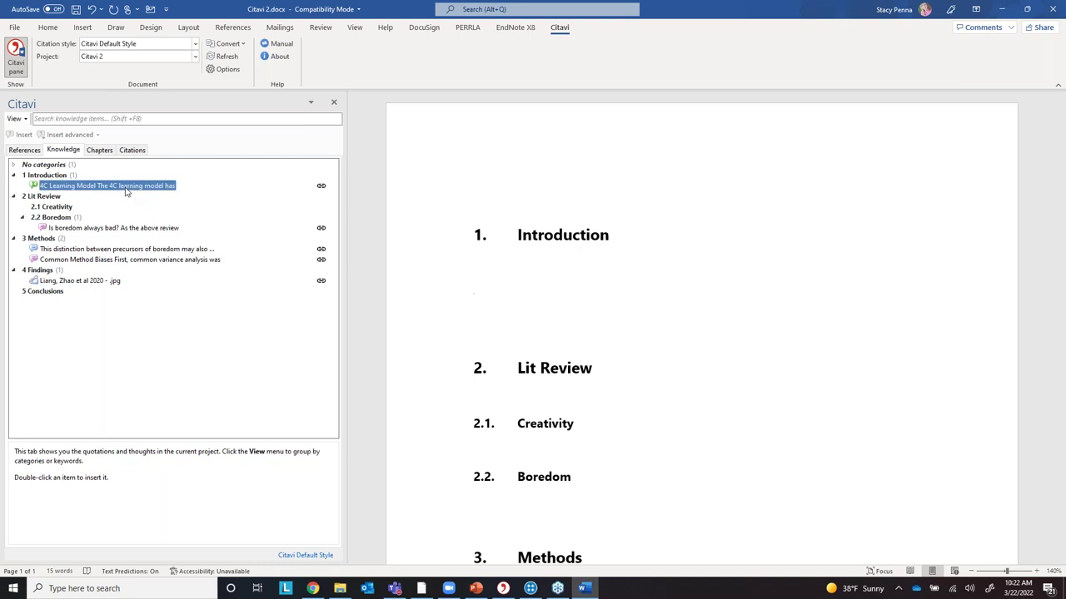
double_click(126, 187)
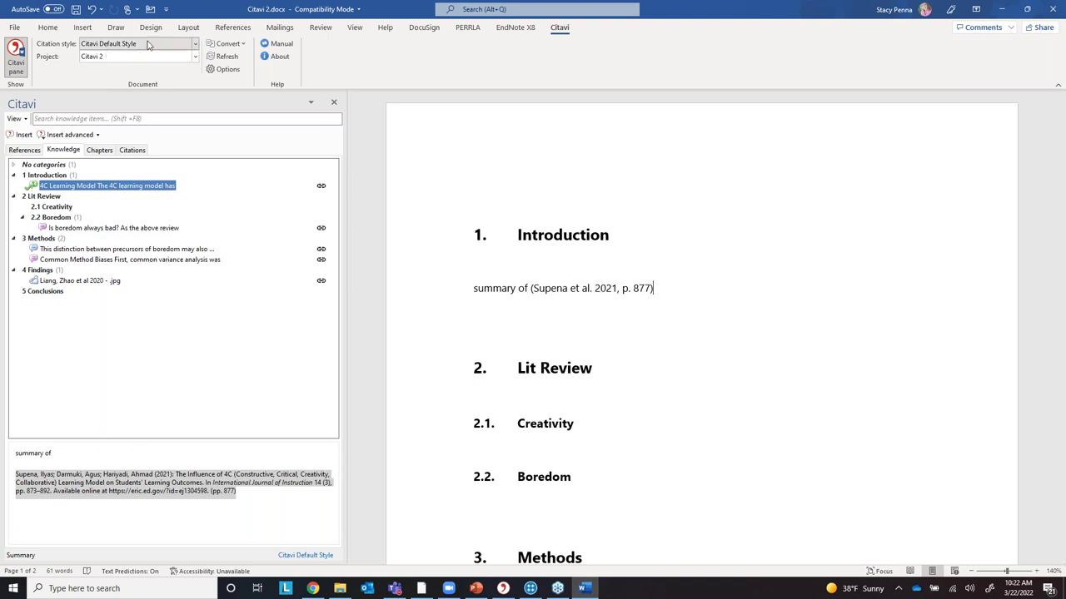
Switch the document's citation style to APA American Psychological Association, 7th edition.
click(195, 45)
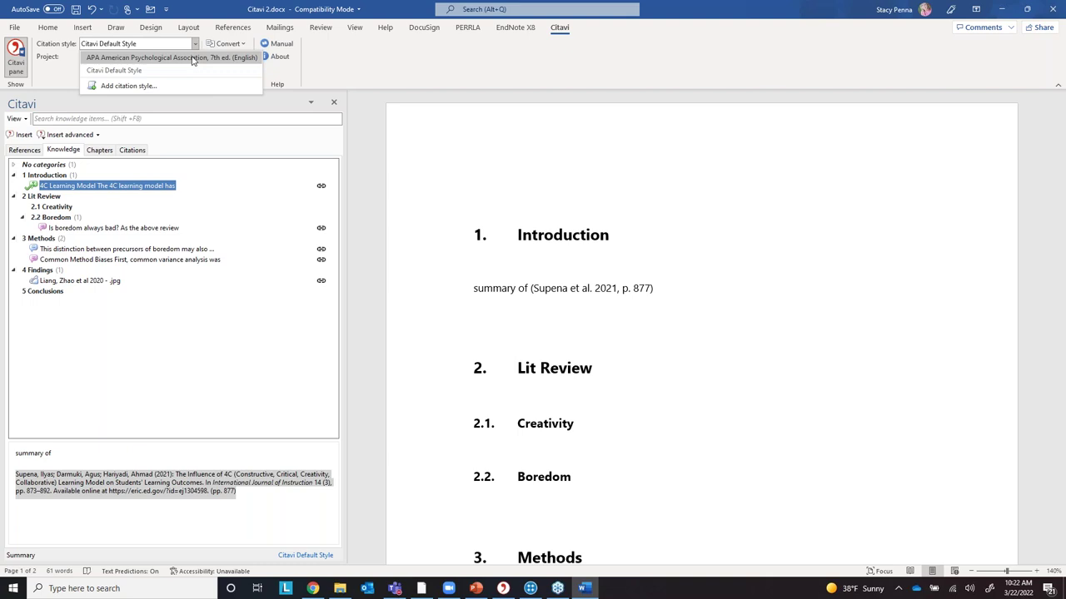
click(193, 58)
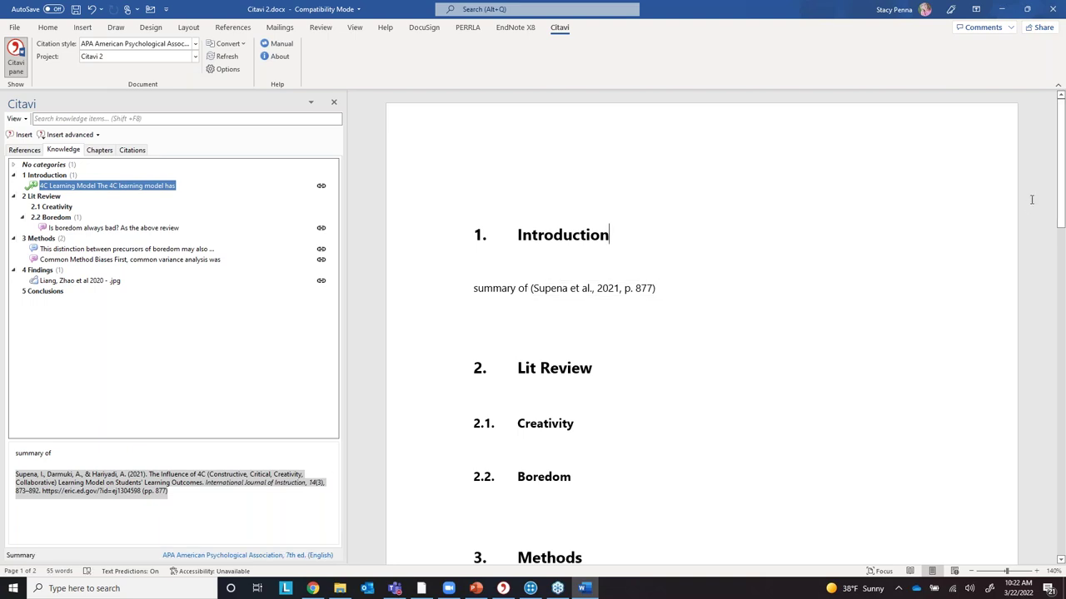
drag(1063, 171, 1063, 361)
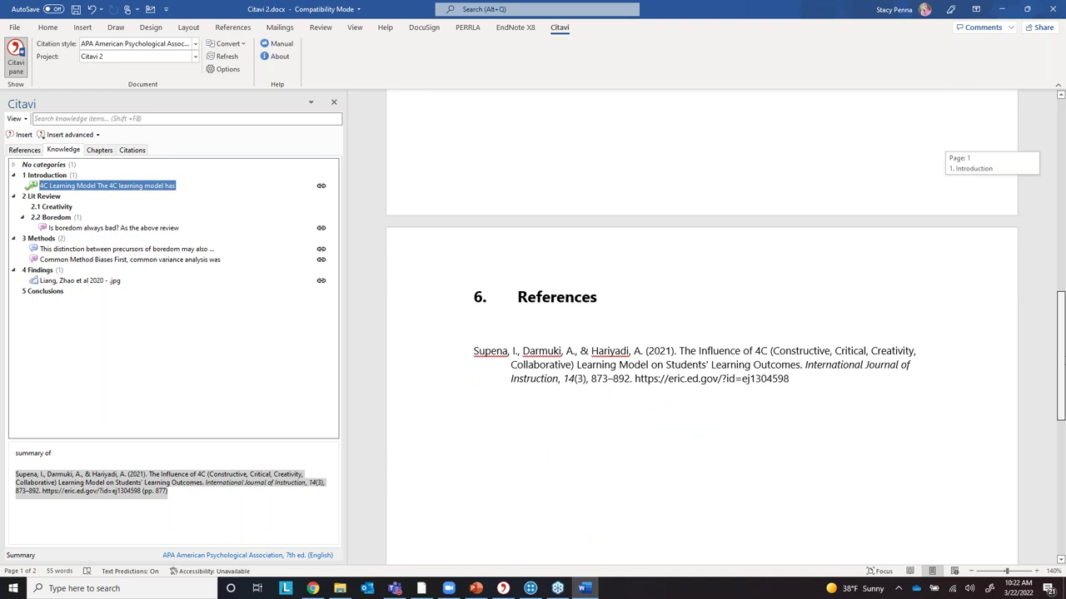
drag(1063, 360, 1064, 190)
Insert the 'Is boredom always bad?' item under Boredom and the boredom precursors quotation under Methods.
click(596, 424)
key(Return)
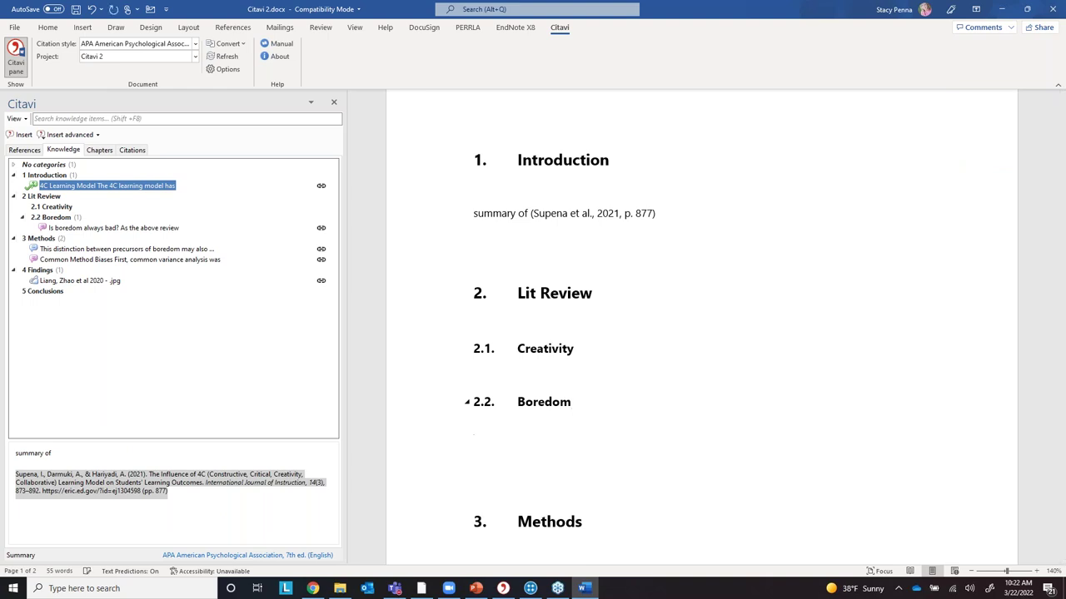
double_click(73, 228)
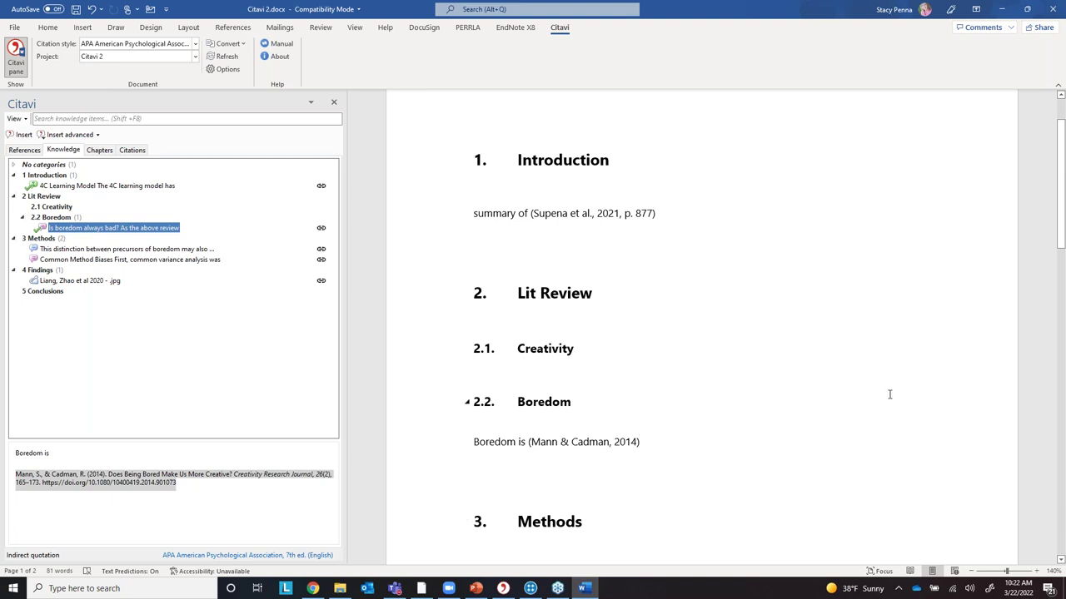
drag(1062, 241, 1062, 285)
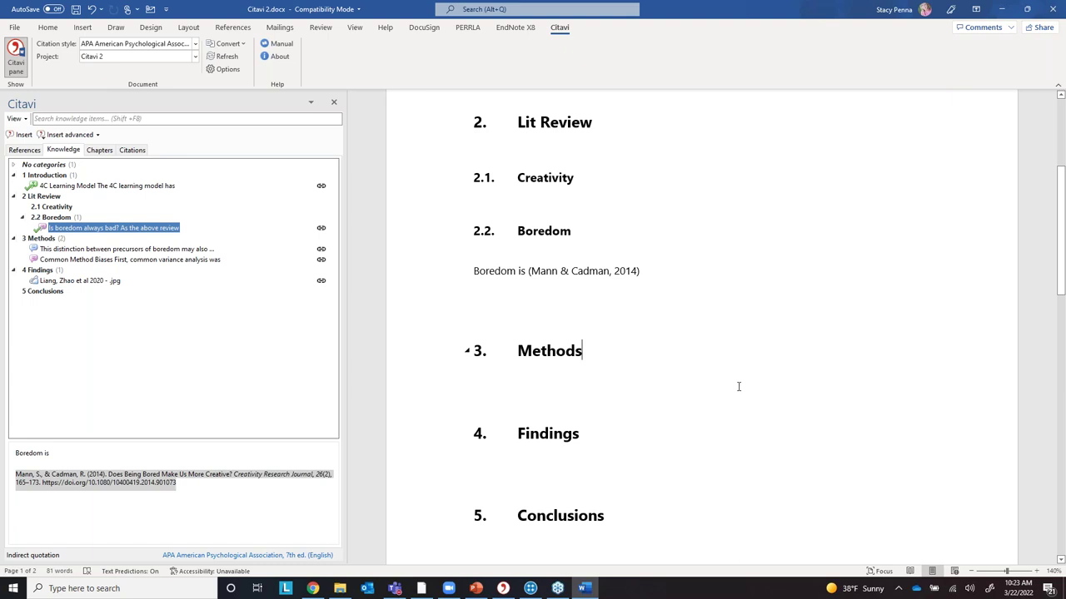
key(Return)
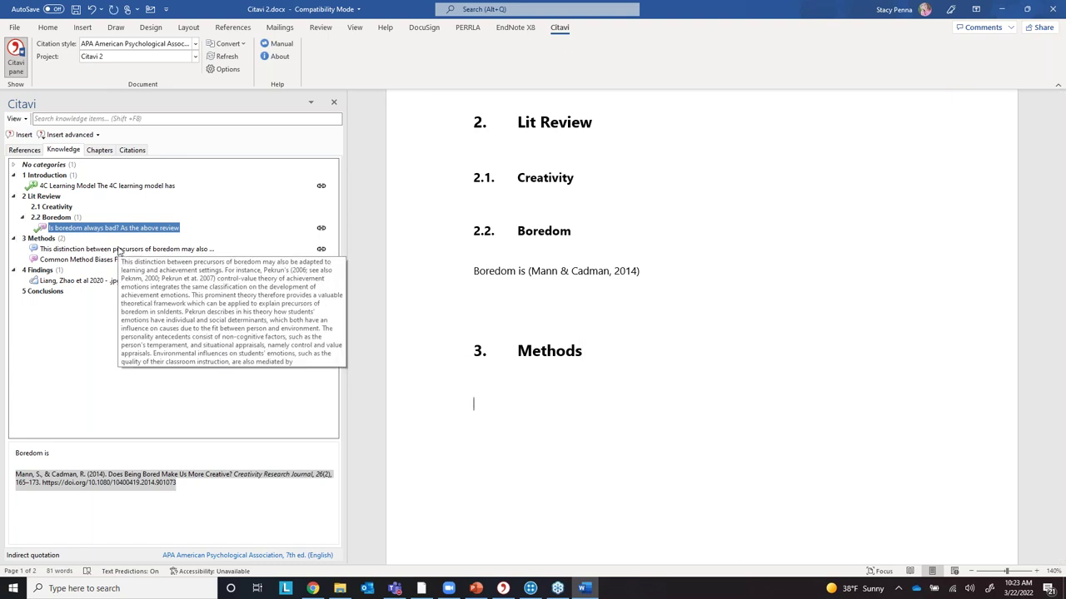
double_click(118, 249)
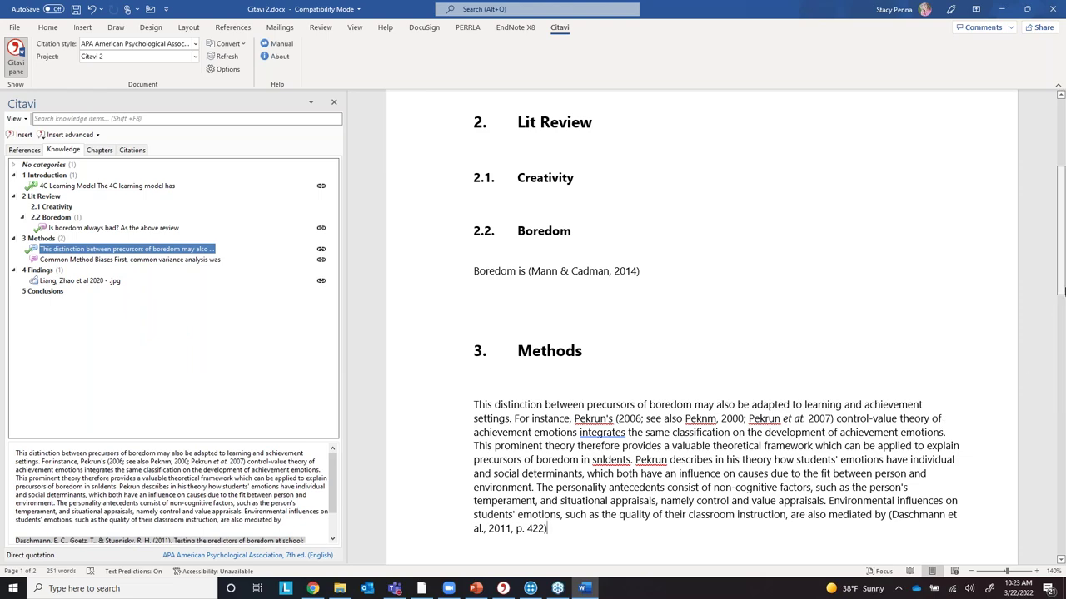
Review the Daschmann et al. 2011 citation and the Common Method Biases item, then return to the top.
drag(1061, 233, 1060, 286)
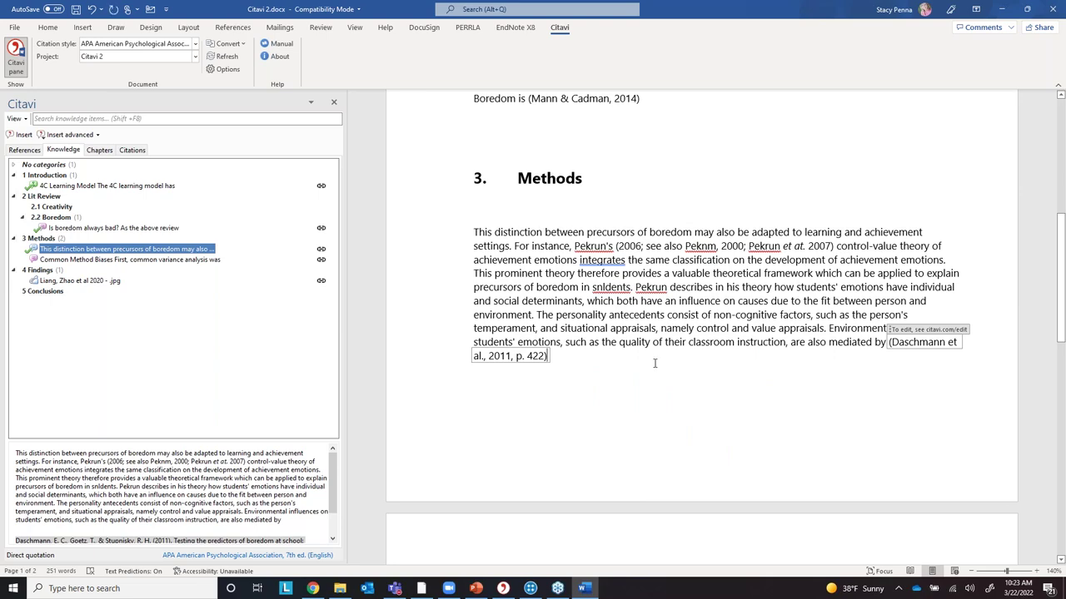
click(580, 536)
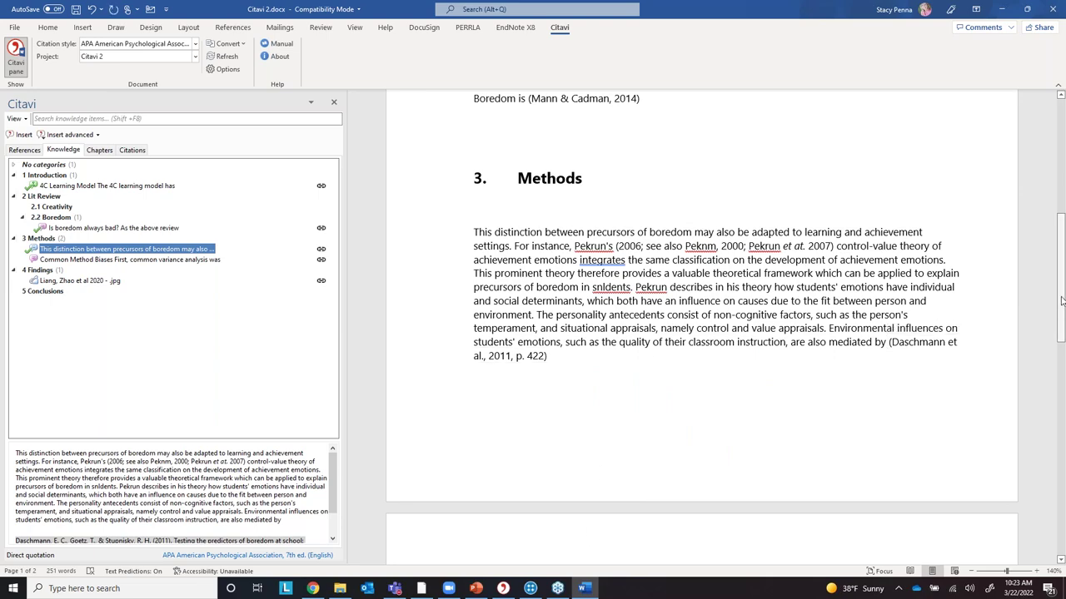
scroll(1058, 312, down, 3)
click(582, 272)
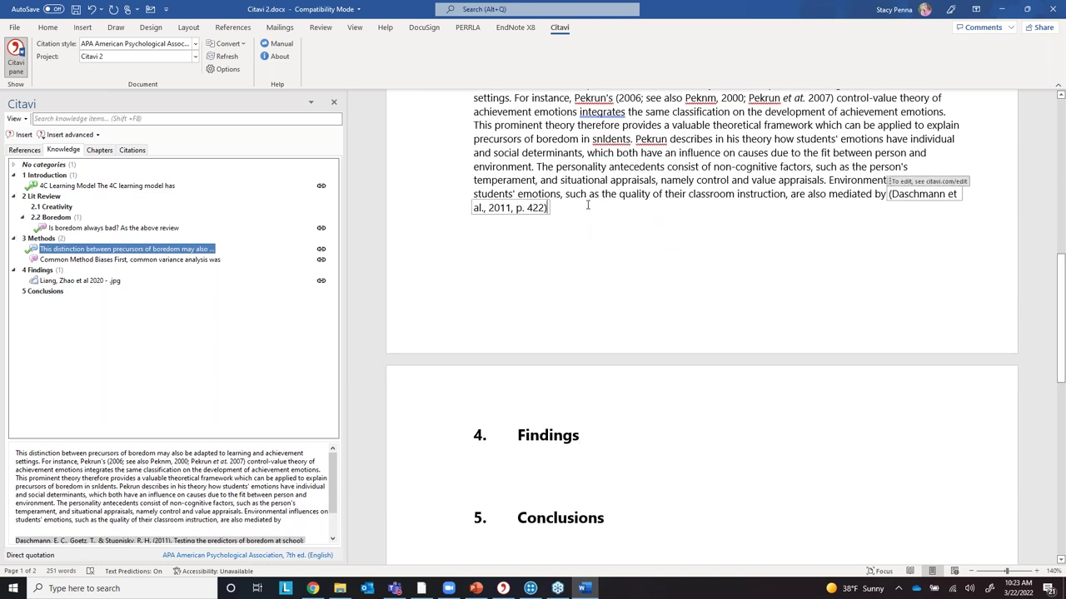
click(101, 260)
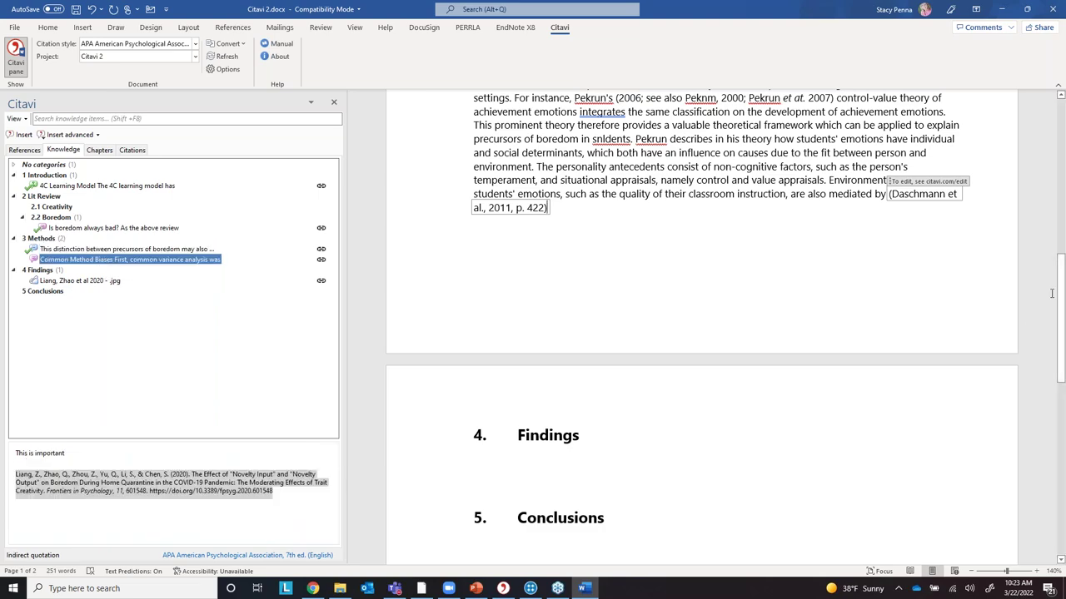
drag(1062, 281, 1063, 385)
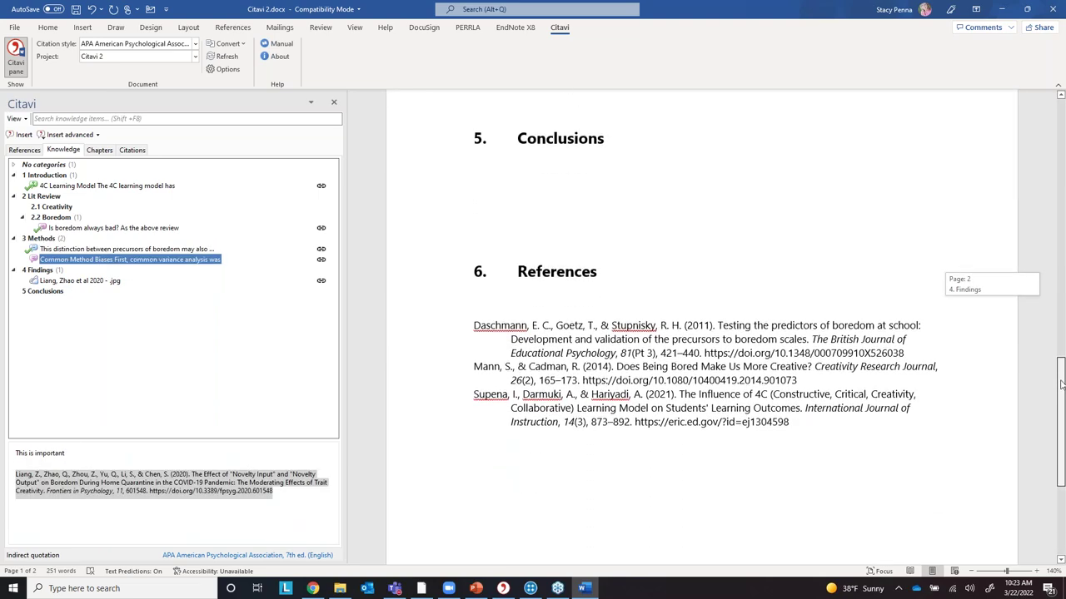
drag(1063, 384, 1064, 116)
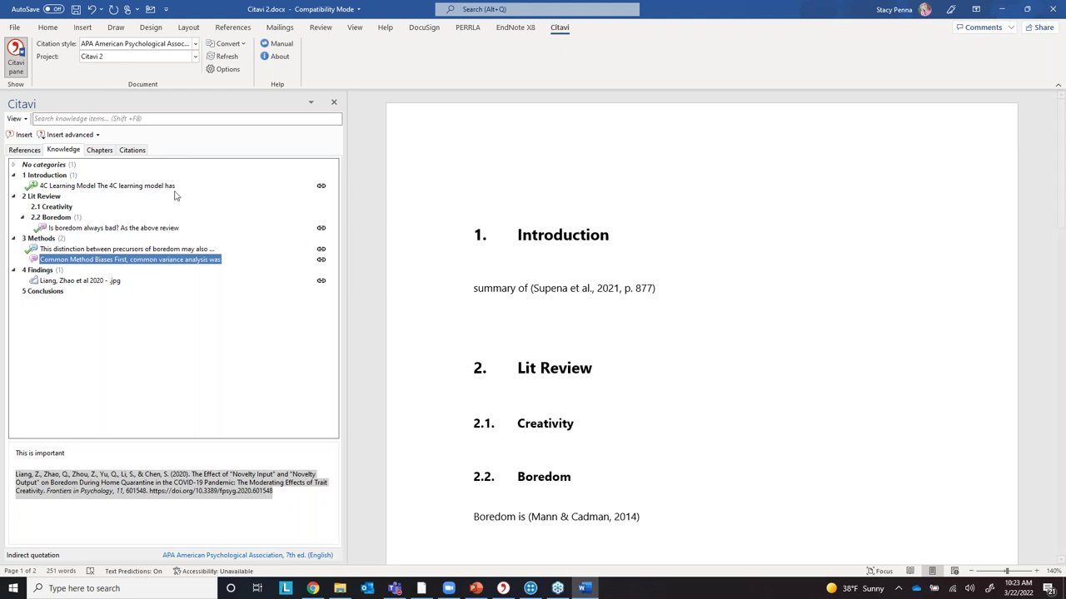
Check the 4C Learning Model item's context menu without choosing anything, then switch to the Citavi window.
right_click(119, 188)
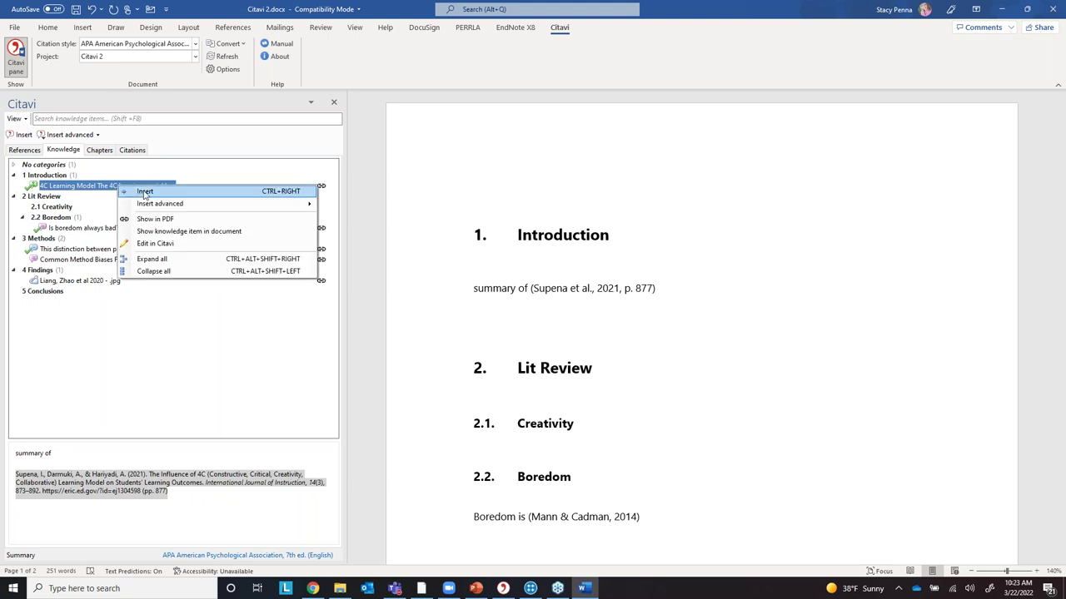
click(164, 302)
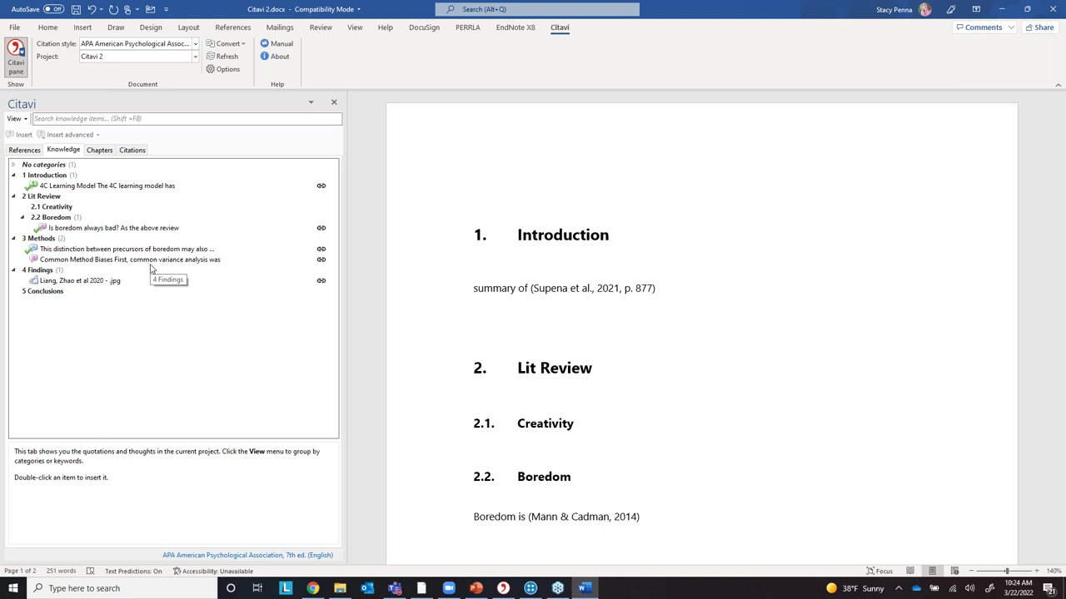
click(503, 589)
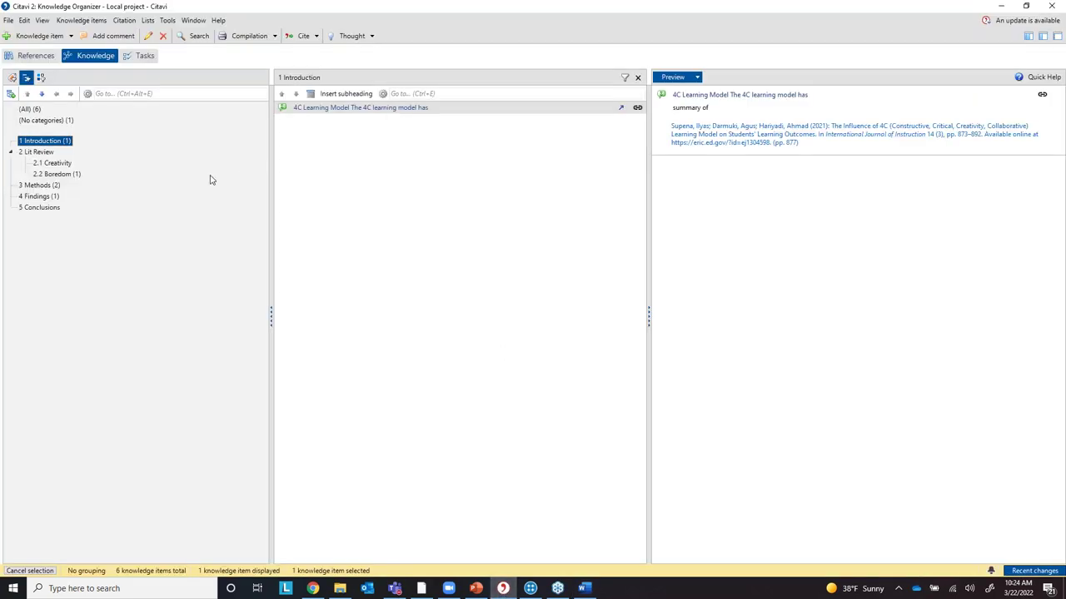
Start exporting all 5 references from the References list in NVivo format.
click(36, 56)
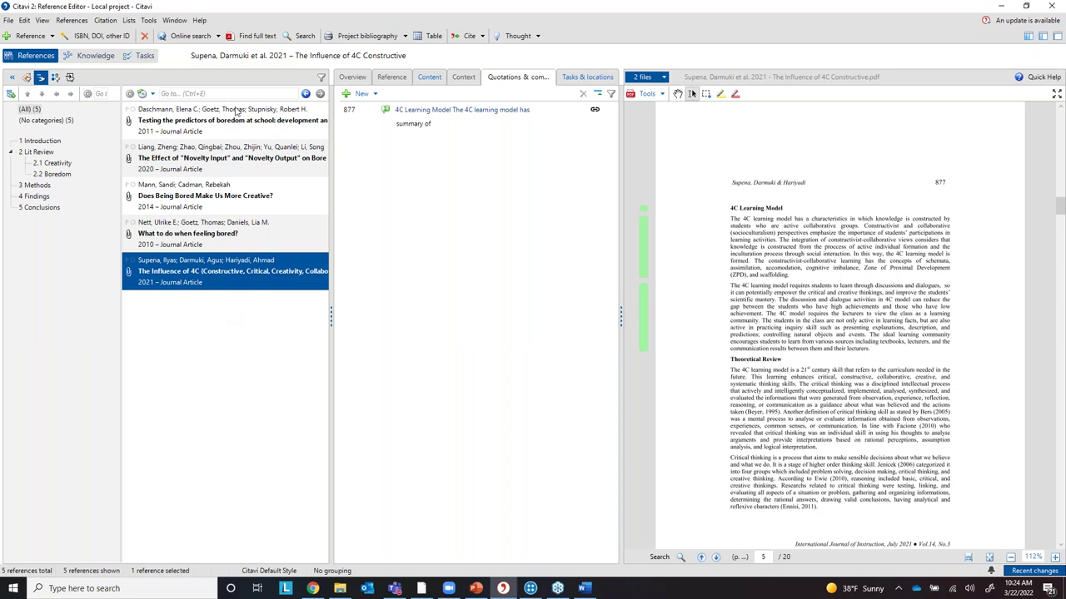
click(8, 21)
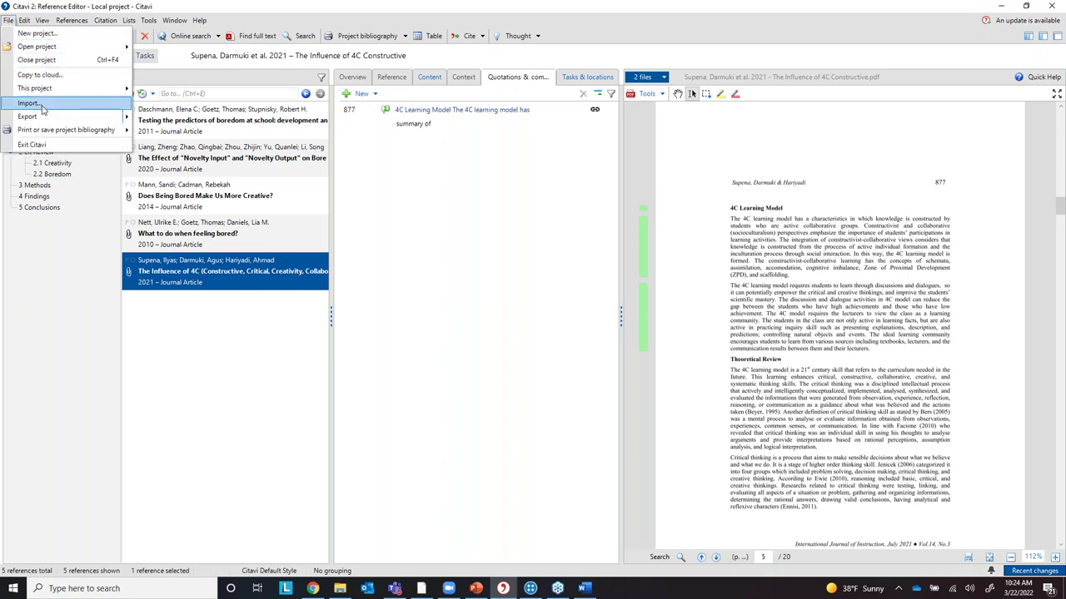
mouse_move(45, 119)
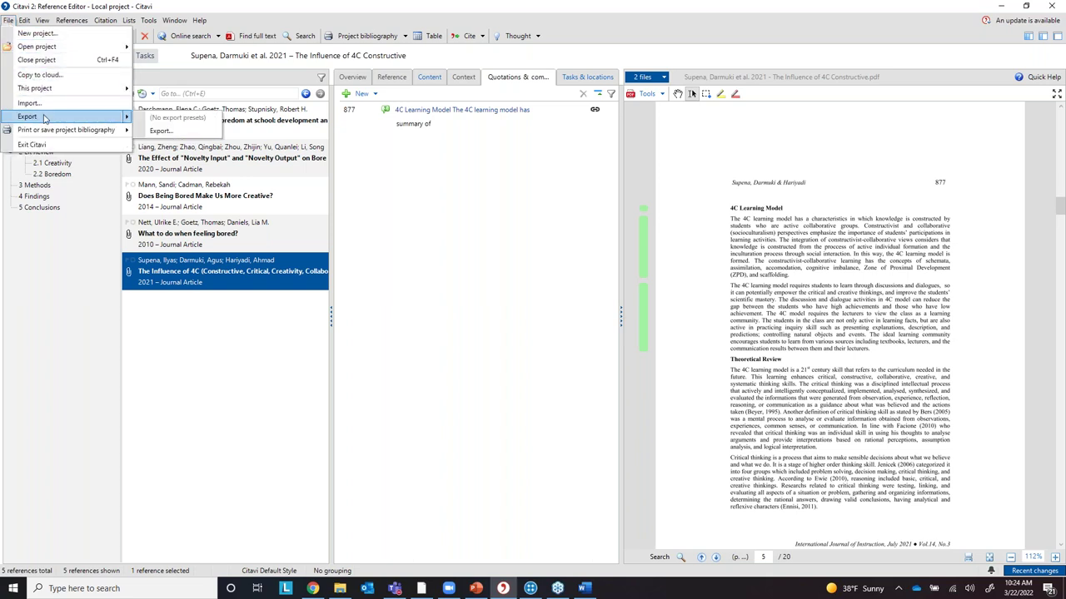
click(176, 131)
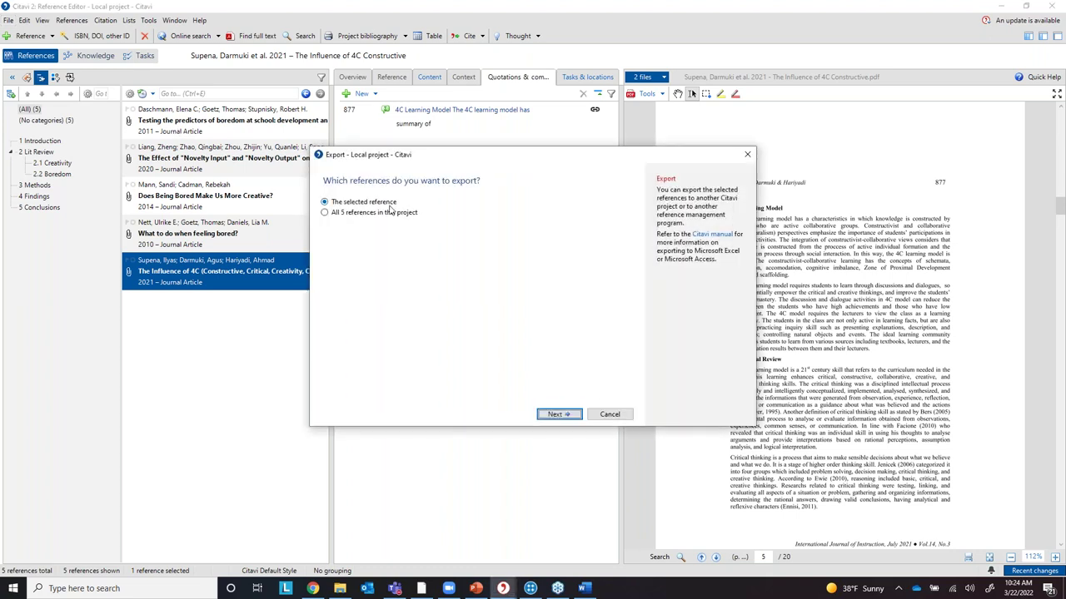
click(327, 213)
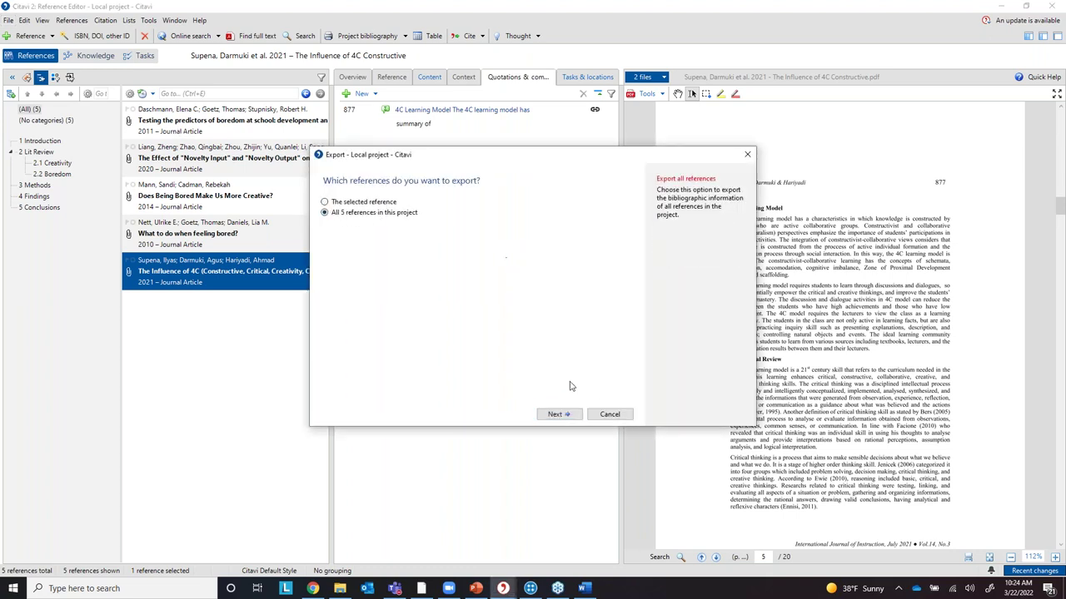
click(566, 415)
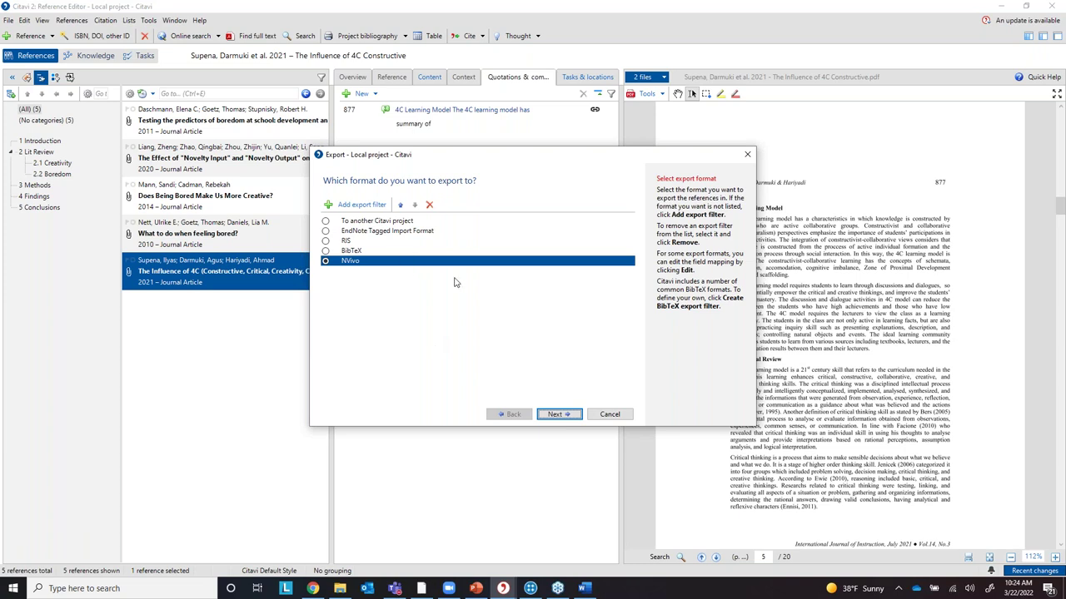
click(569, 415)
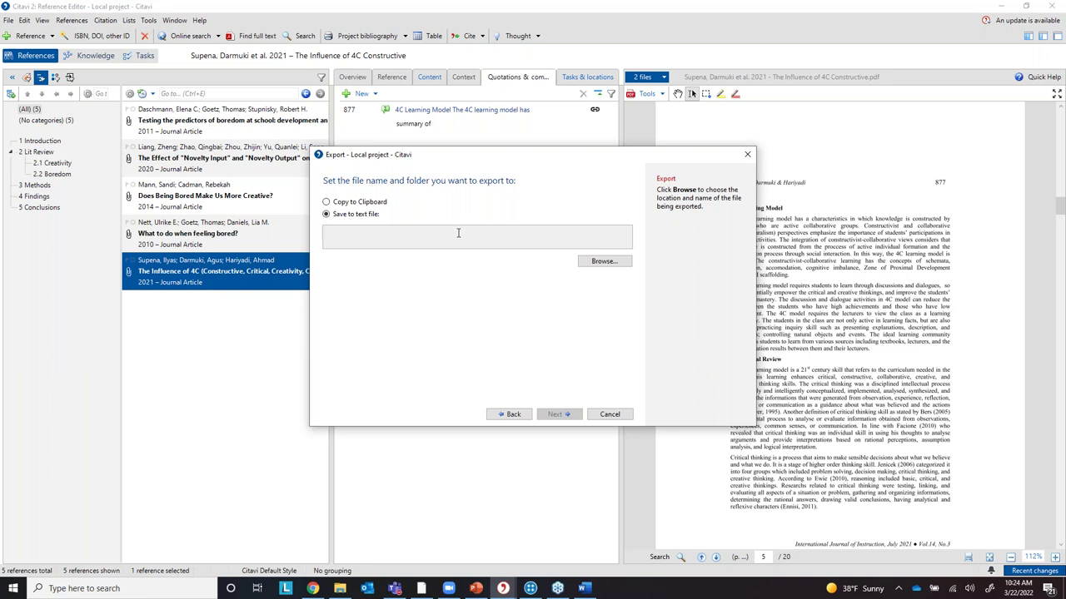
Save the export as Citavi 2.ris on the Desktop and finish without saving a preset.
click(618, 265)
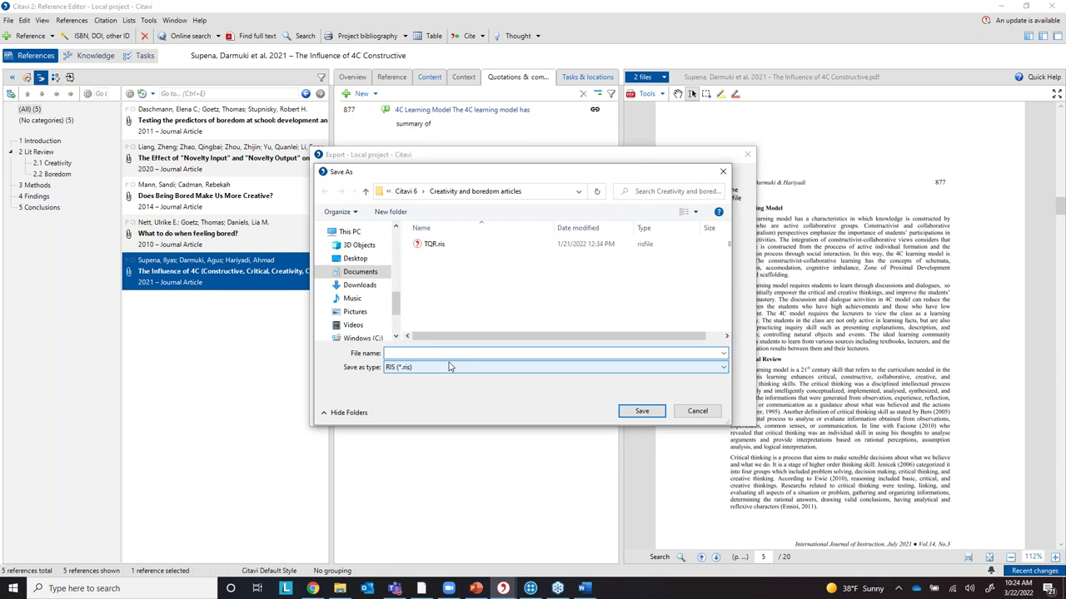
click(359, 260)
click(444, 353)
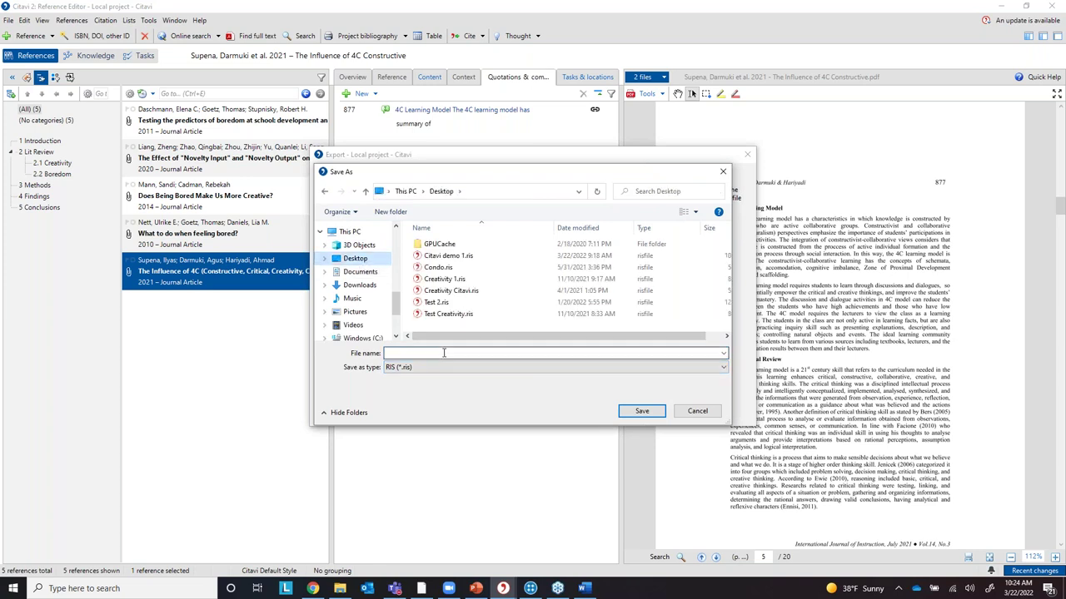
text(Cit)
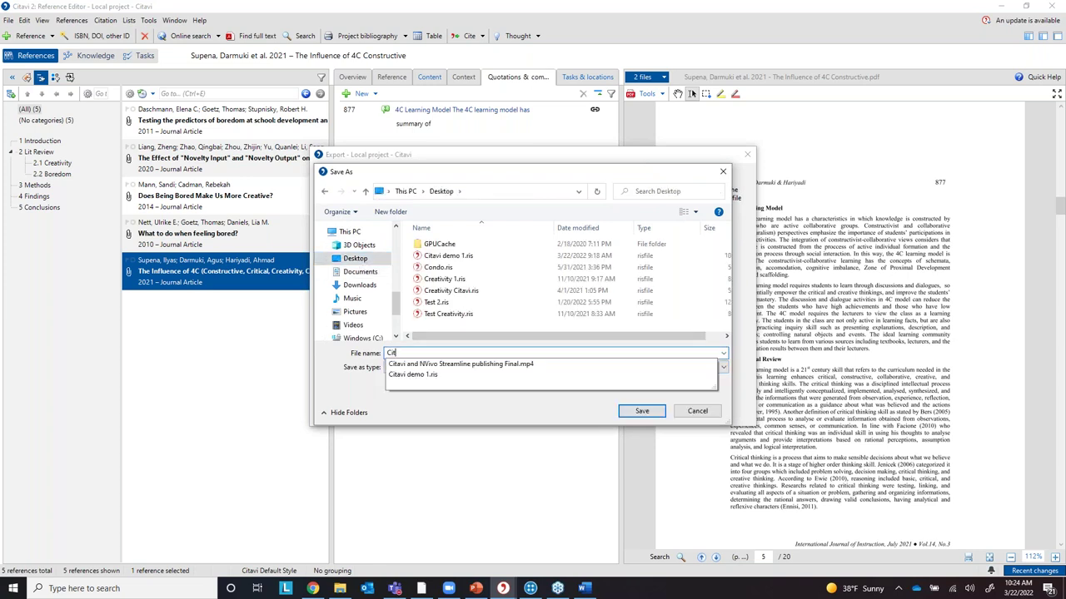
text(avi 2)
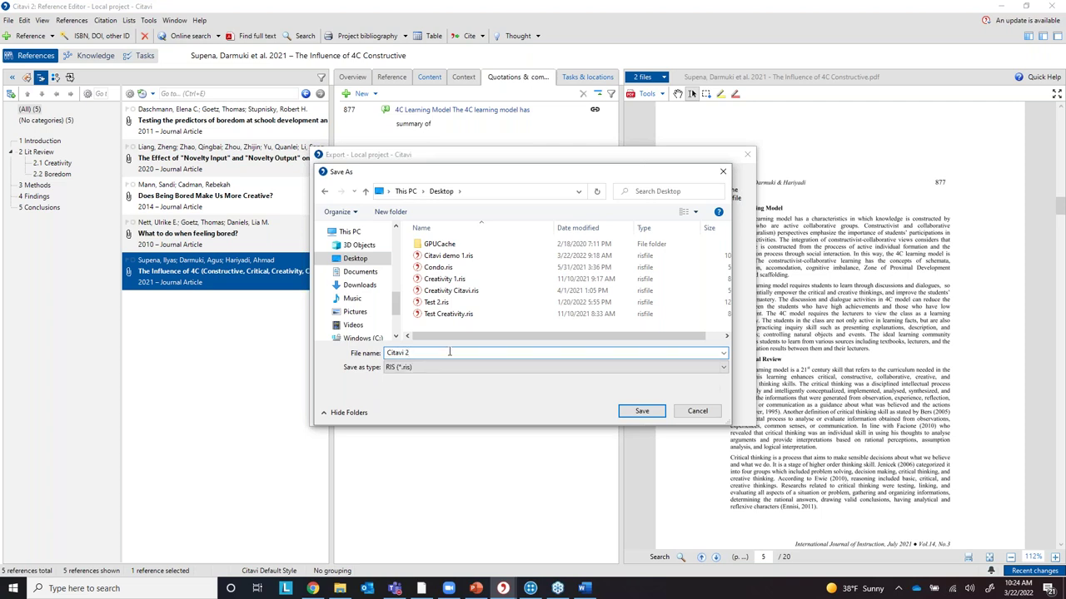
click(641, 411)
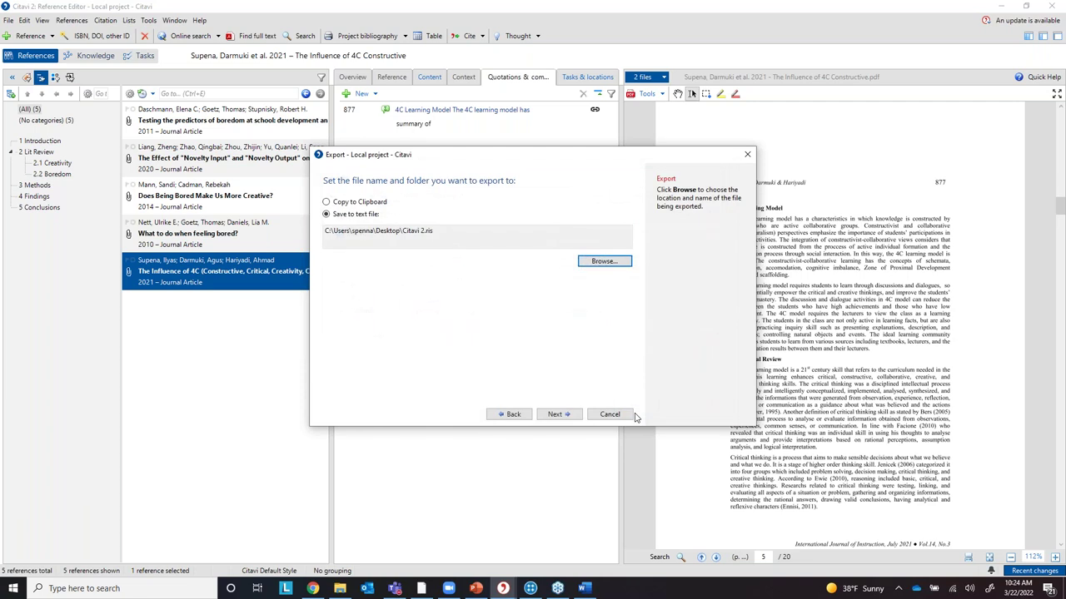
click(556, 414)
click(556, 415)
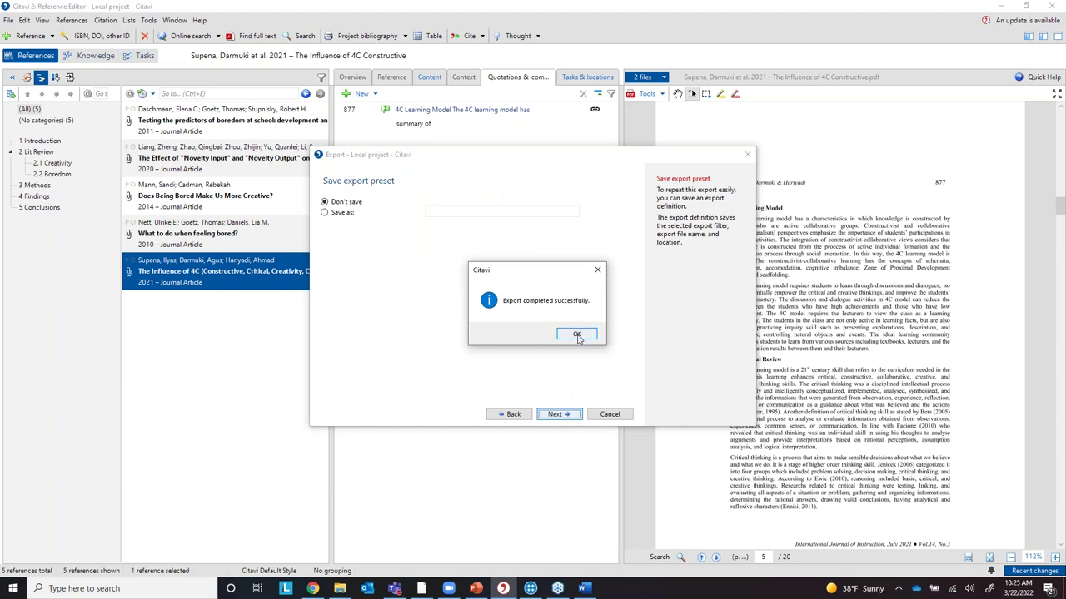
click(577, 335)
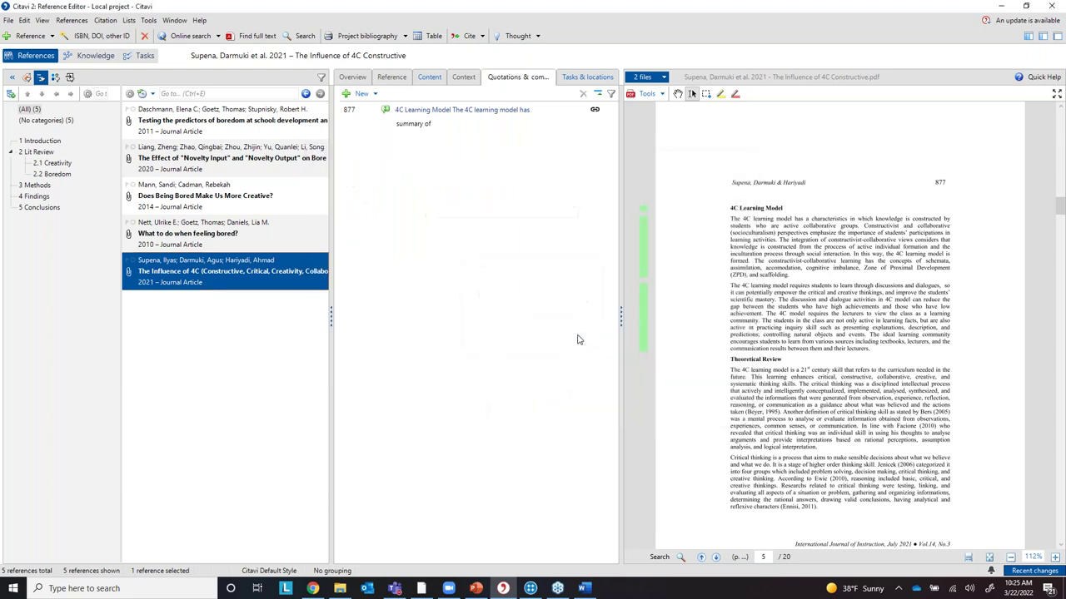
In NVivo, create a new folder under Files, mistyped as 'Li Review'.
click(531, 588)
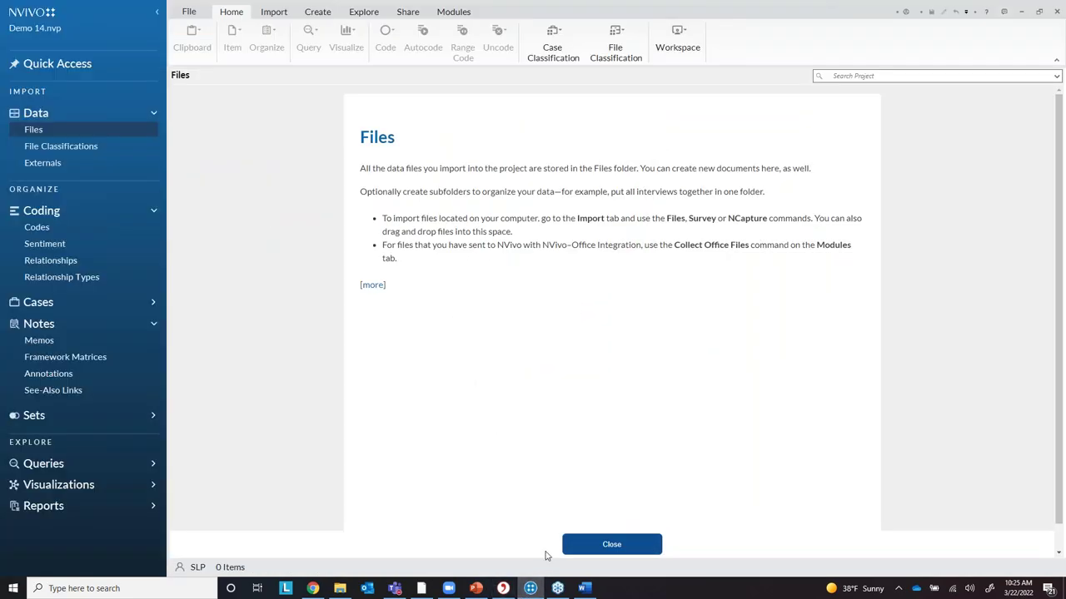
click(604, 546)
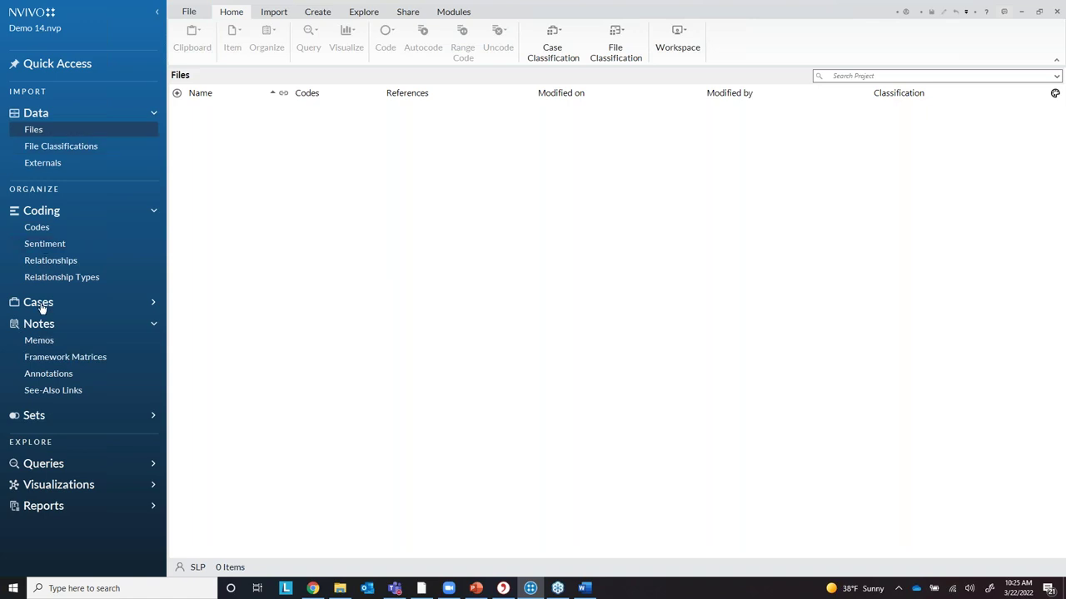
right_click(60, 134)
click(62, 137)
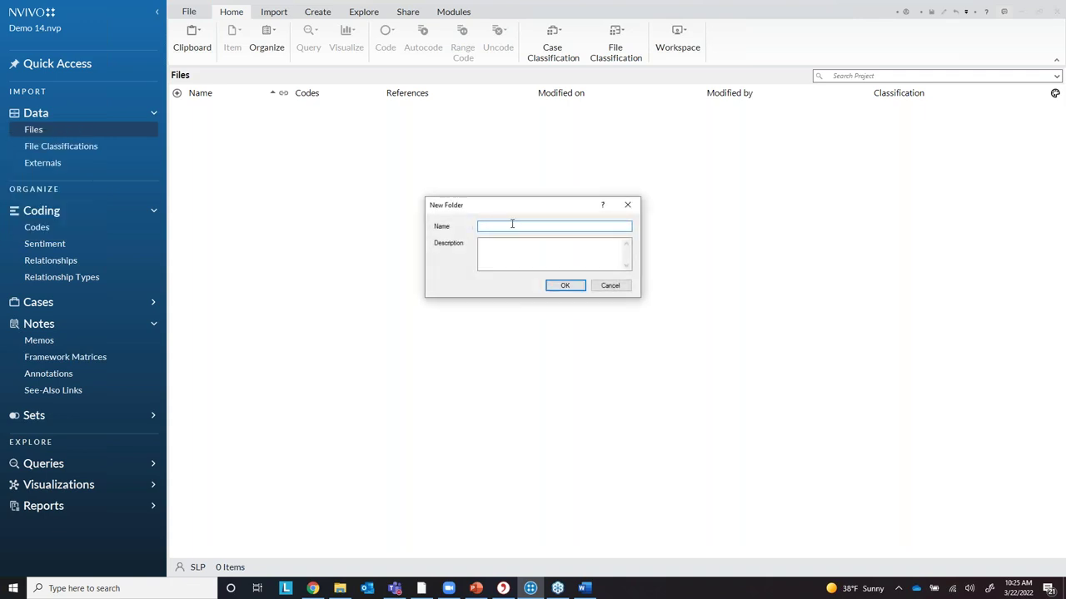
text(In)
key(BackSpace)
key(BackSpace)
text(i Review)
click(564, 284)
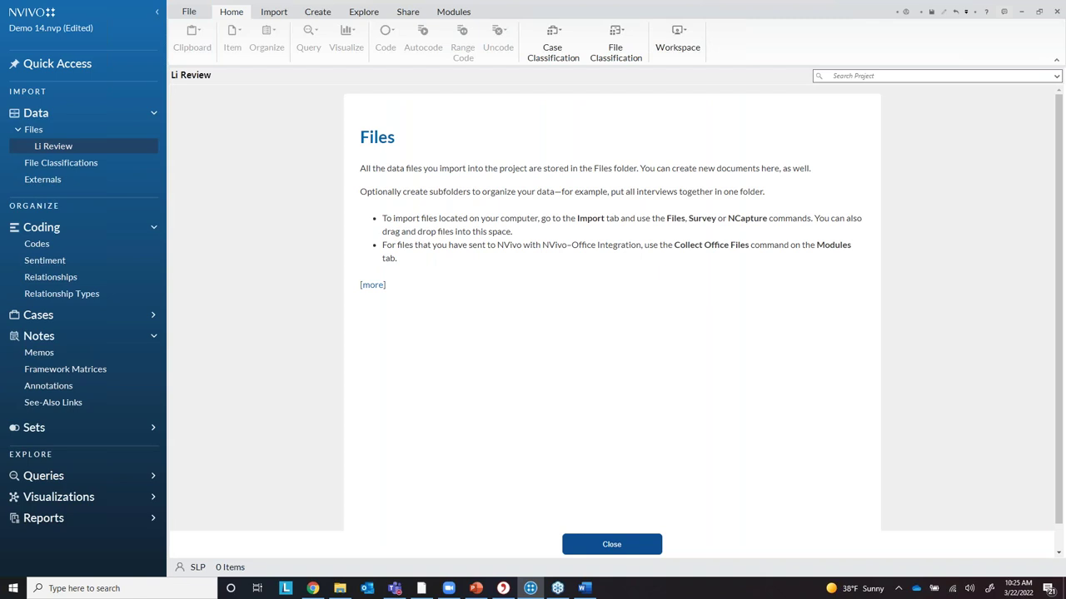
Correct the folder name to 'Lit Review' in its Folder Properties.
key(shift+F10)
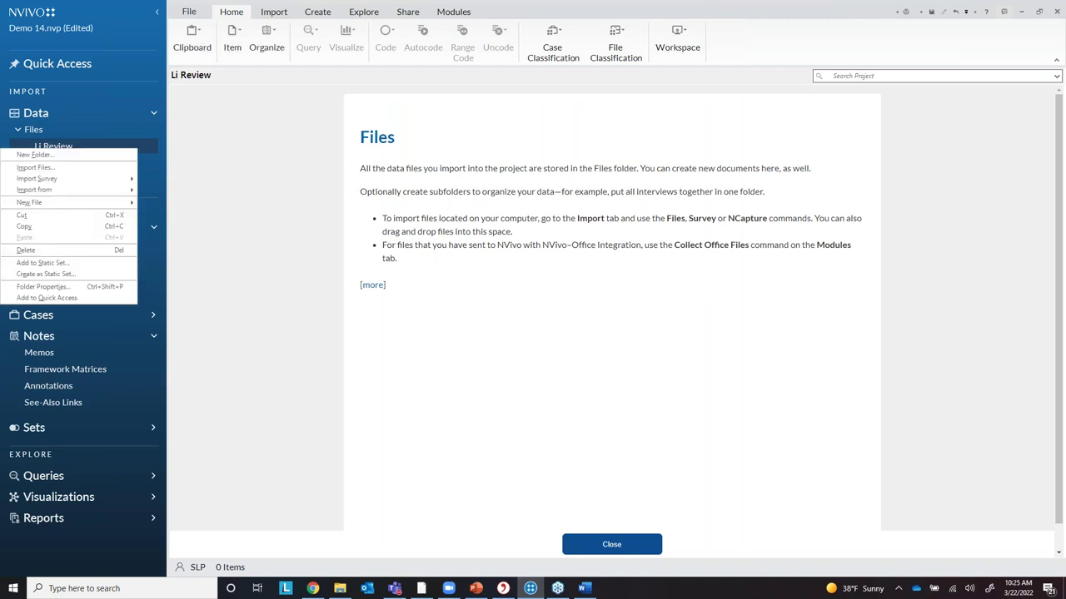
click(59, 288)
click(487, 226)
text(t Review)
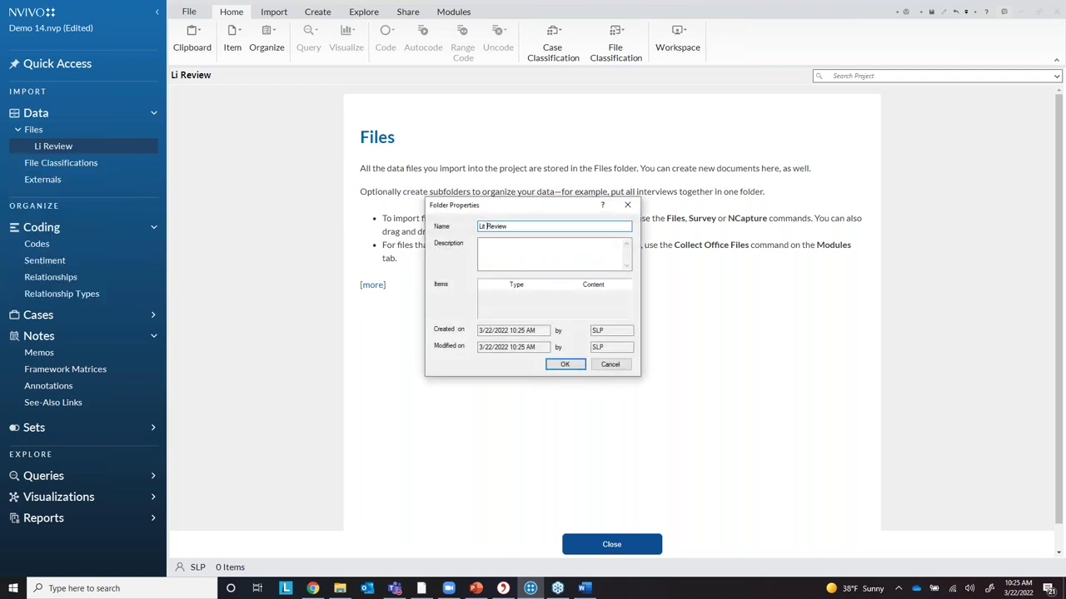
click(569, 368)
click(611, 545)
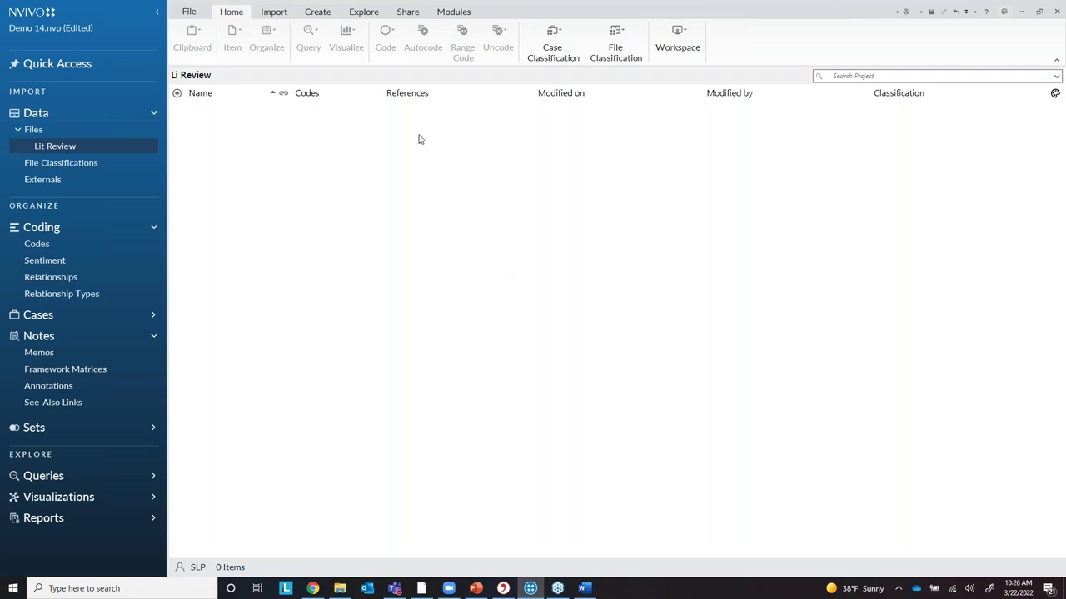
Start a Citavi bibliography import using the Citavi 2.ris file.
click(282, 15)
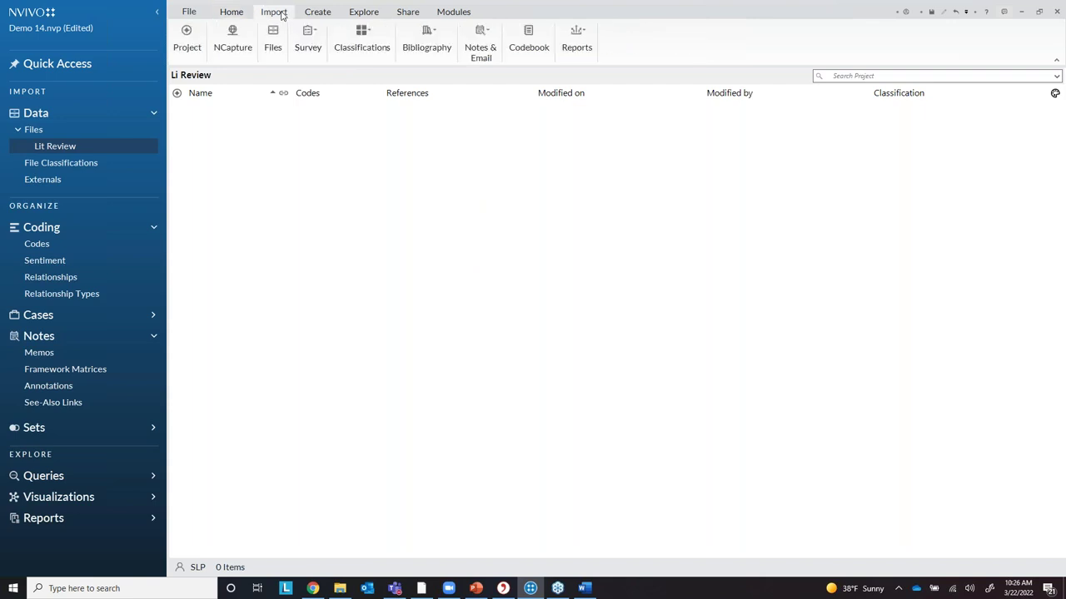
click(432, 50)
click(433, 71)
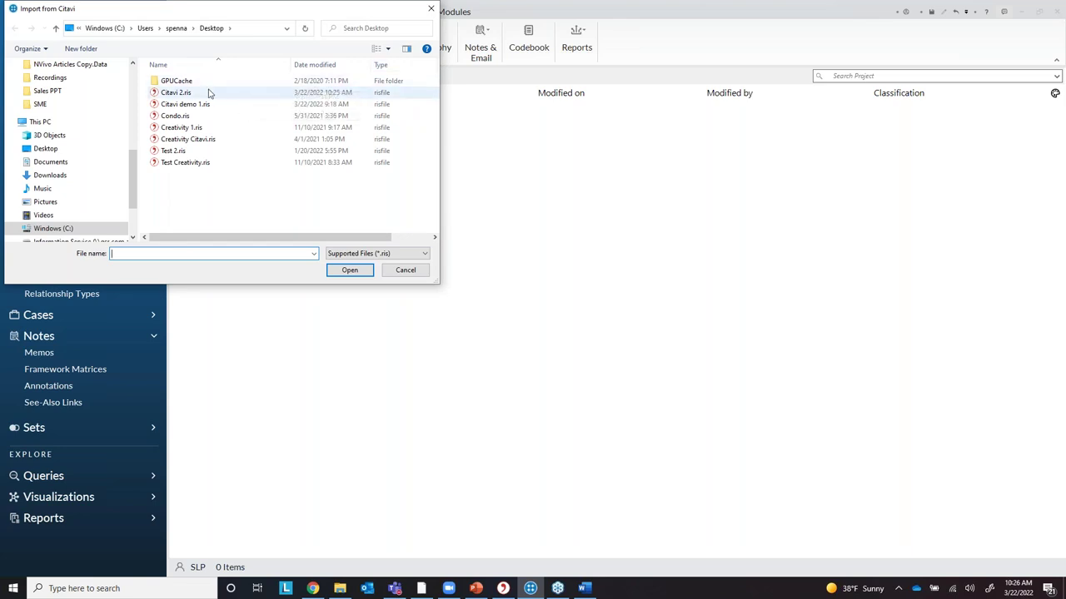
click(209, 93)
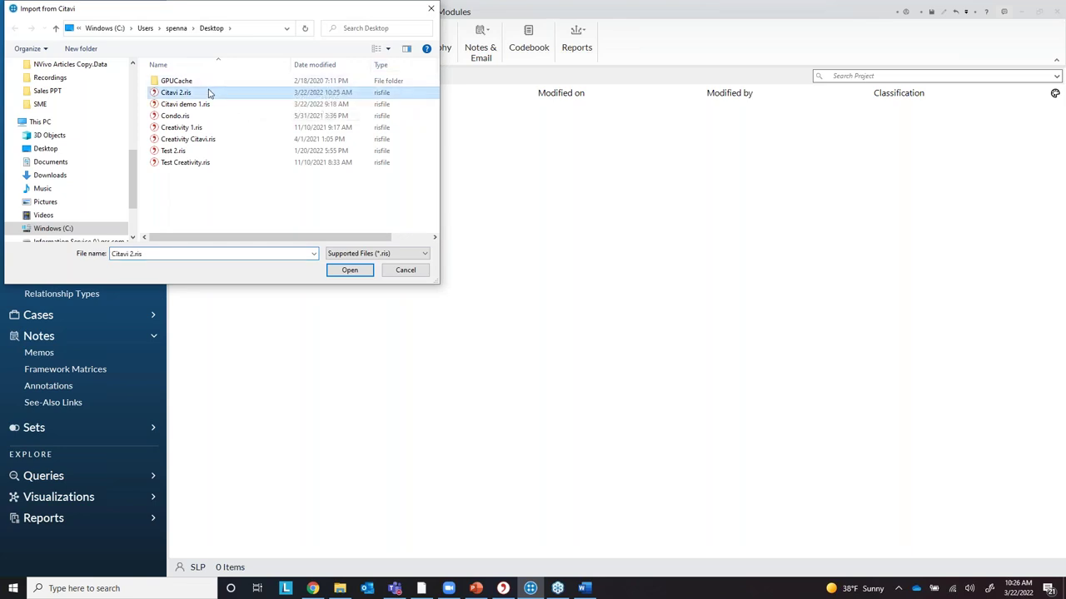
click(347, 273)
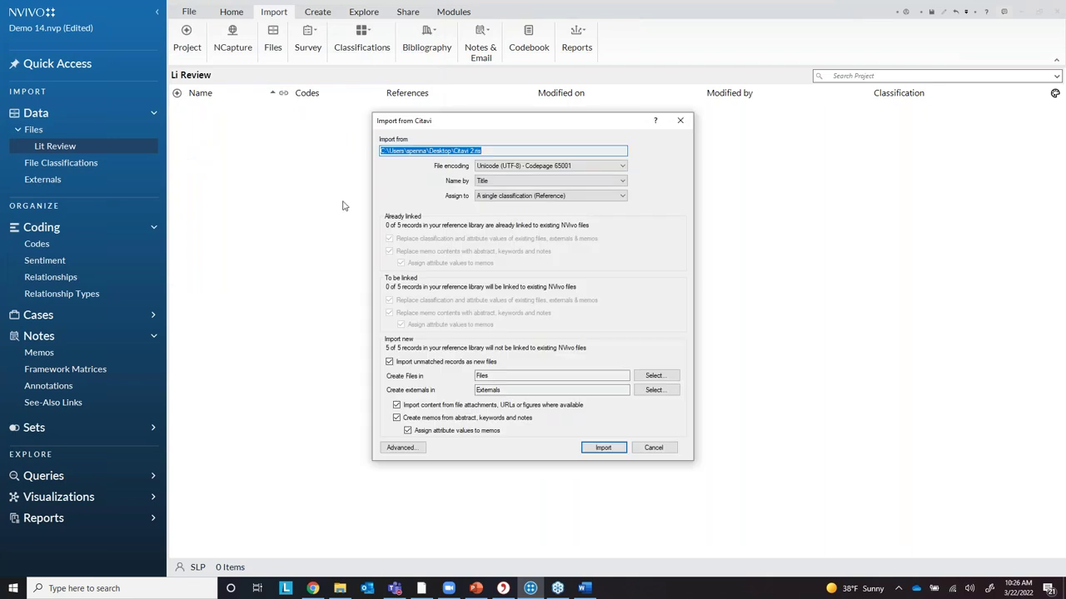
Name files by Author and Year, place them in Files\Lit Review, and run the import.
click(574, 181)
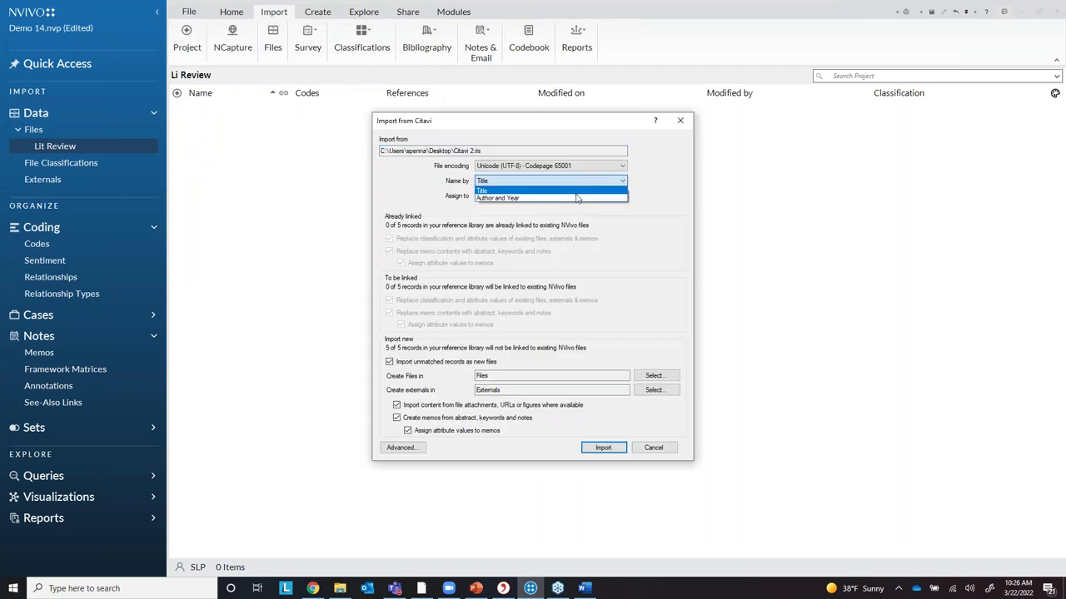
click(576, 198)
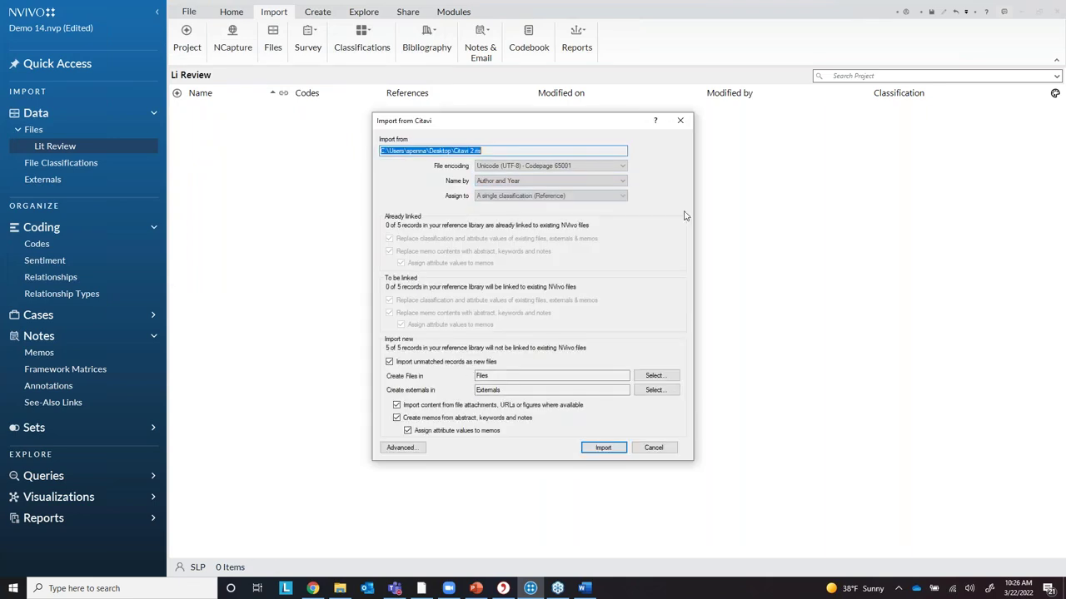
click(669, 382)
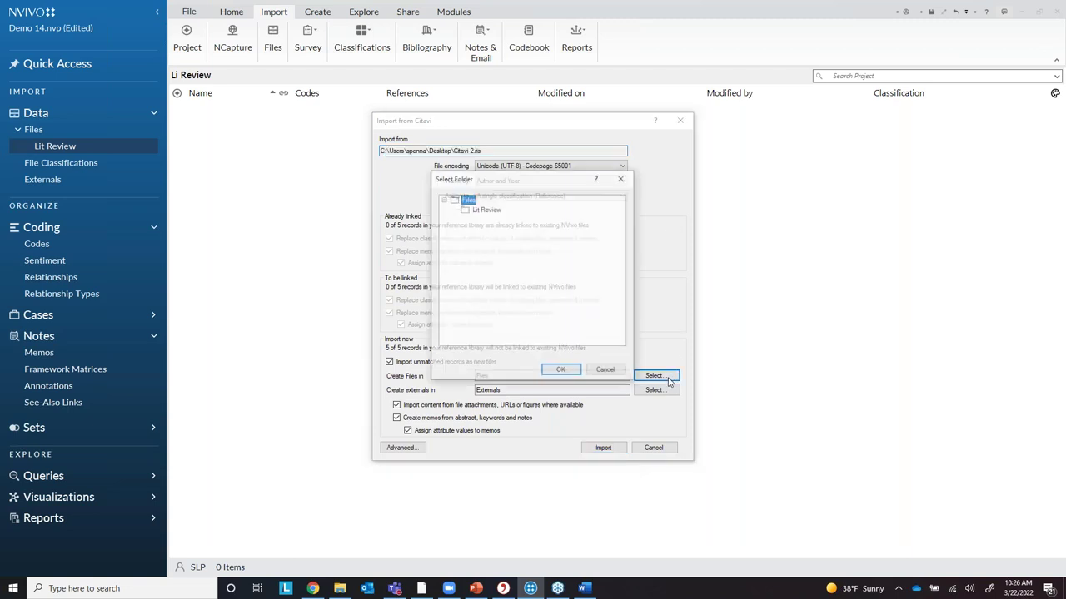
click(497, 214)
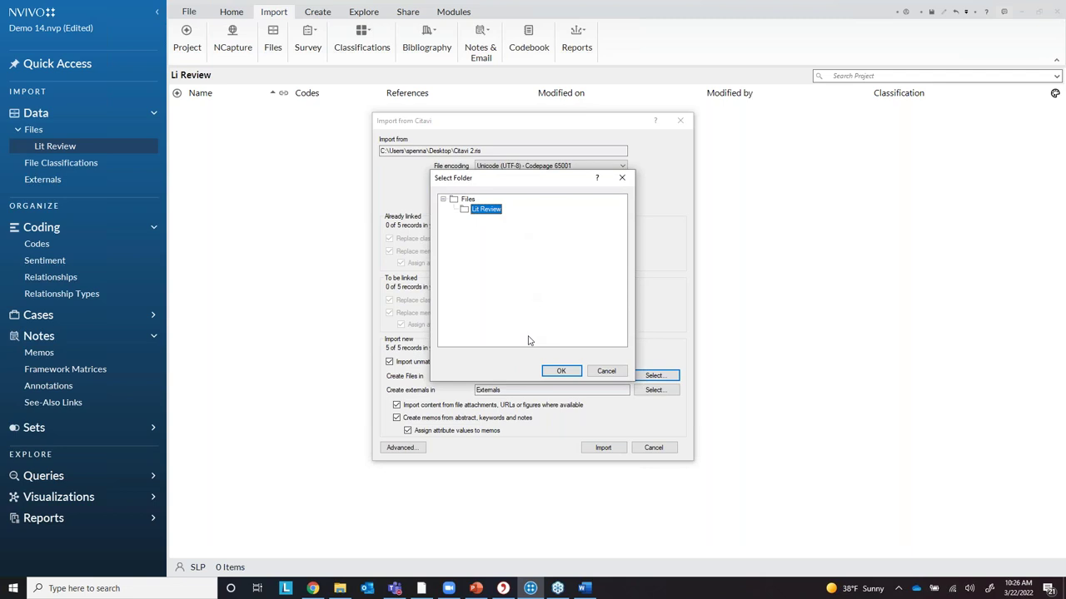
click(554, 371)
click(597, 452)
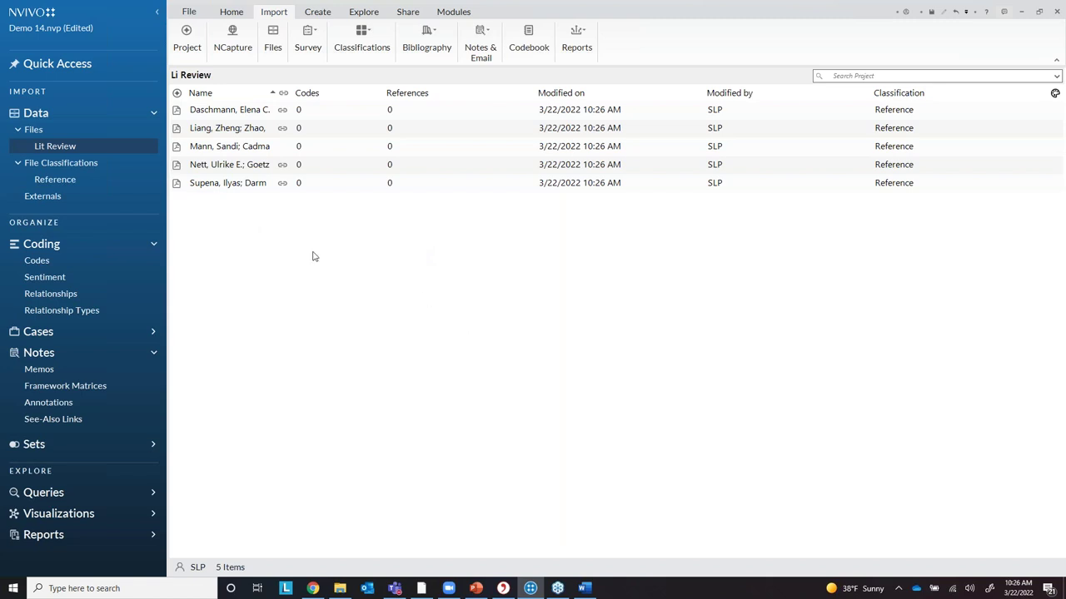
Inspect an imported record's Reference attributes, then open and close one Imported Notes memo.
click(68, 182)
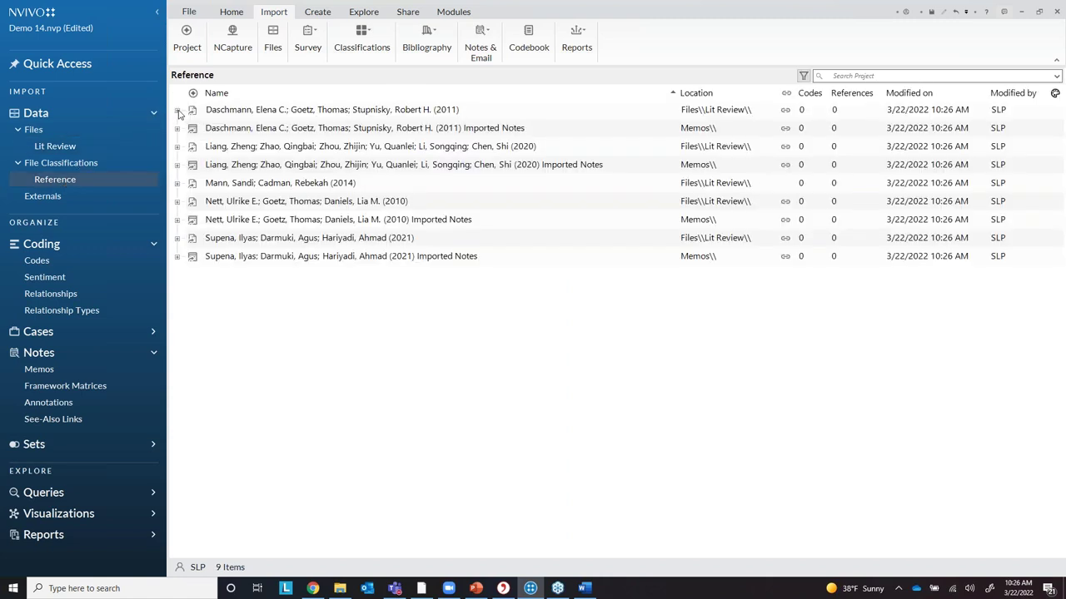
click(177, 111)
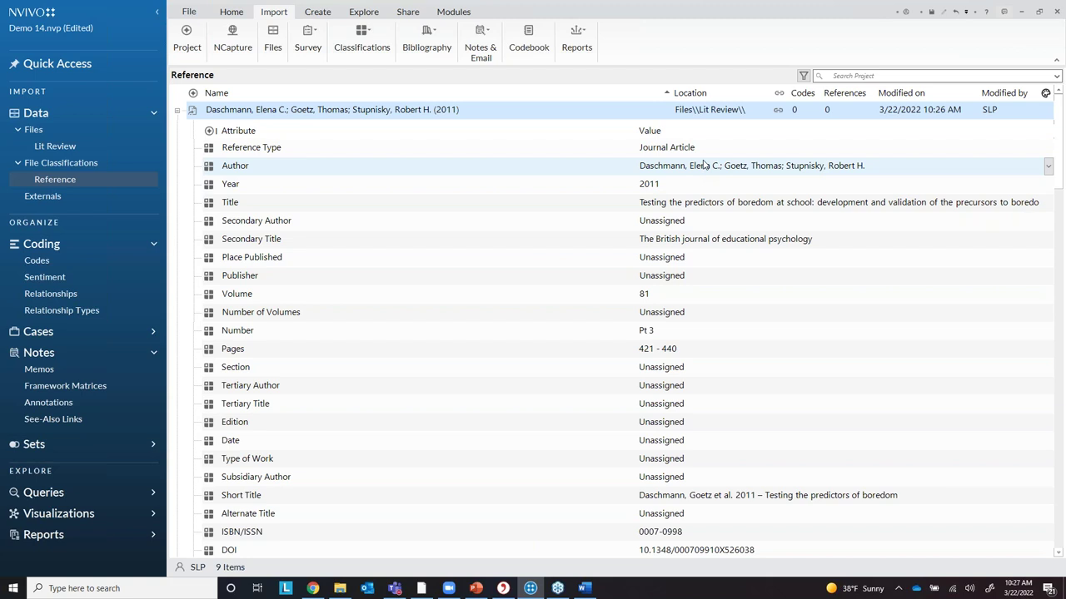
click(177, 110)
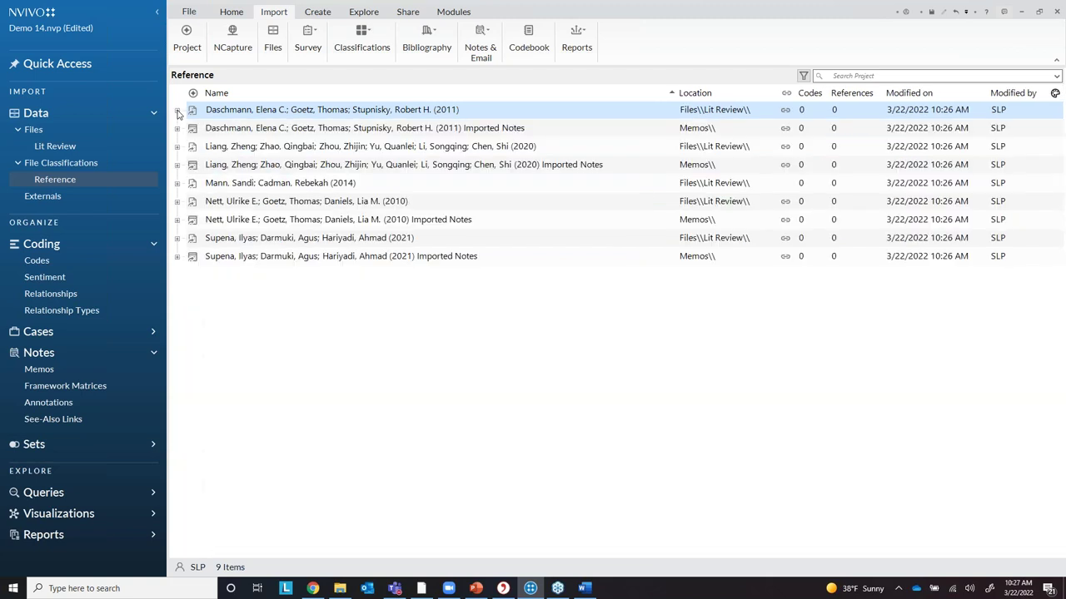
click(39, 369)
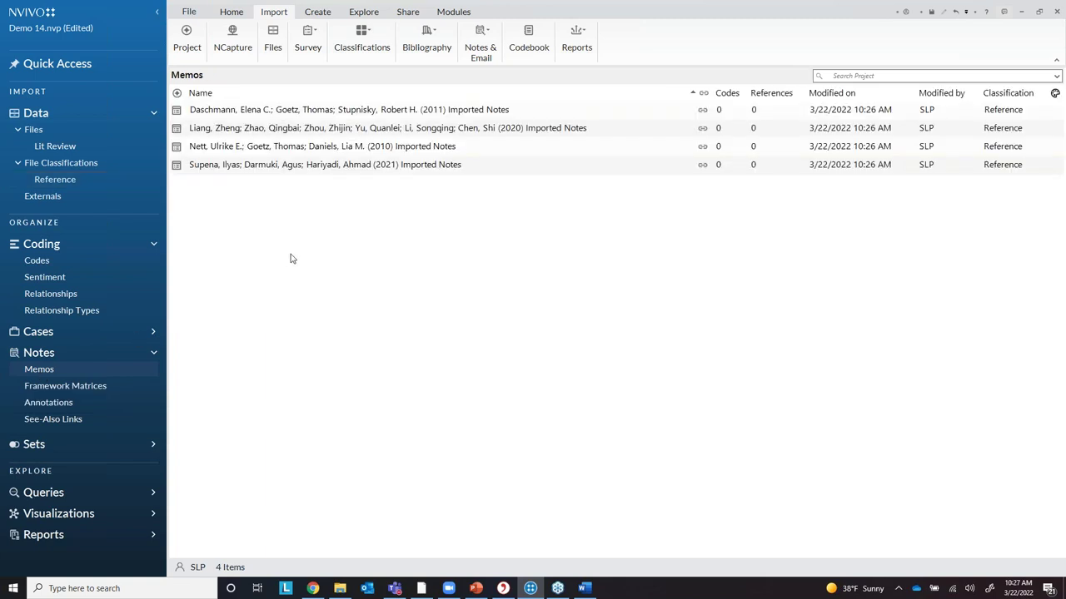
double_click(362, 130)
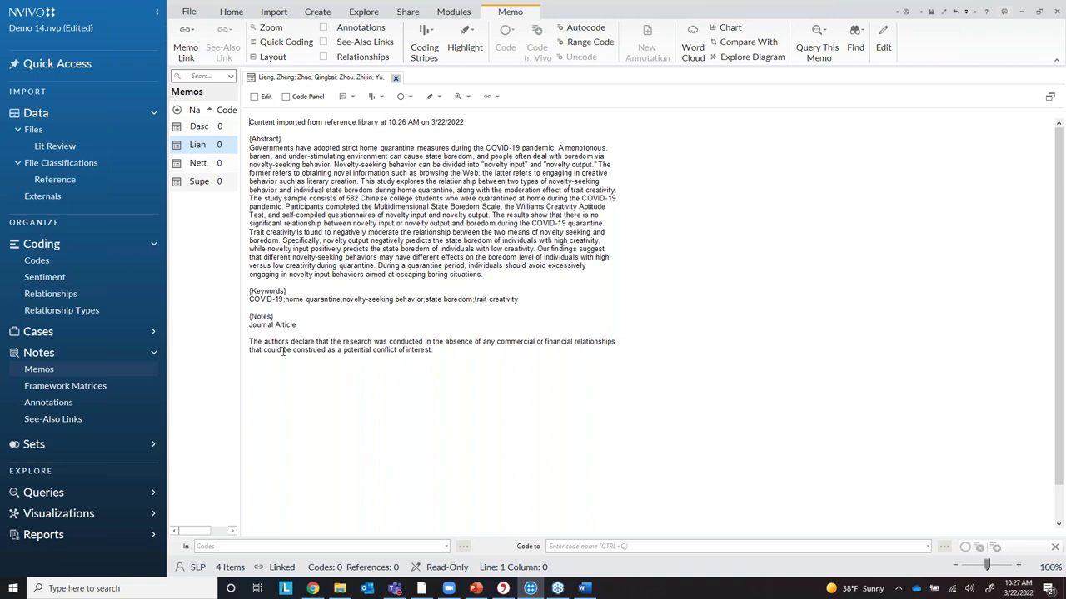
click(396, 78)
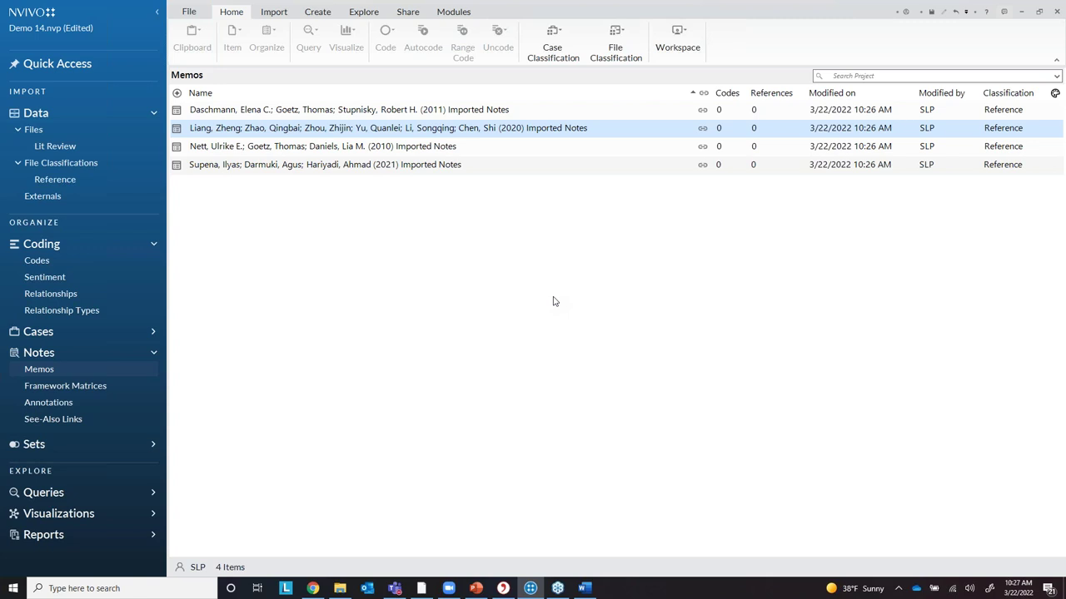
click(488, 302)
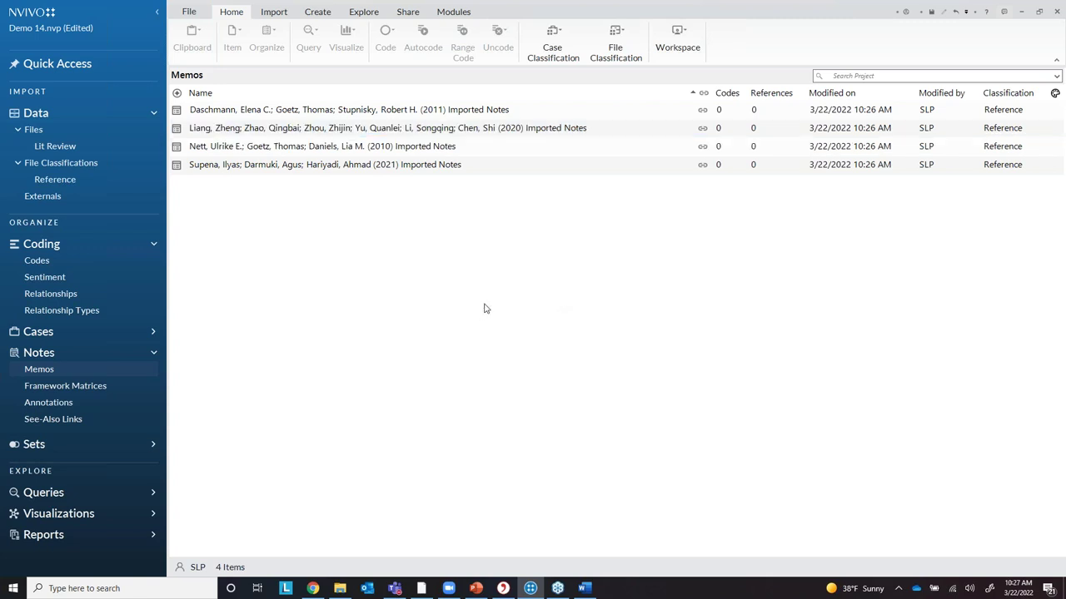
Run a Word Frequency query for the 100 most frequent words in the Lit Review folder.
click(68, 148)
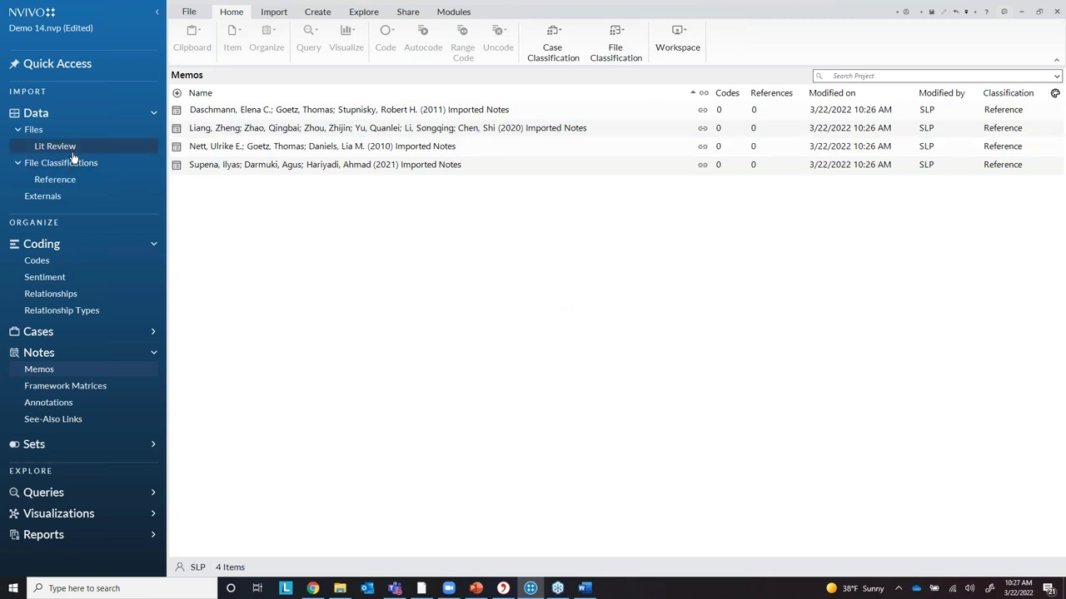
click(364, 15)
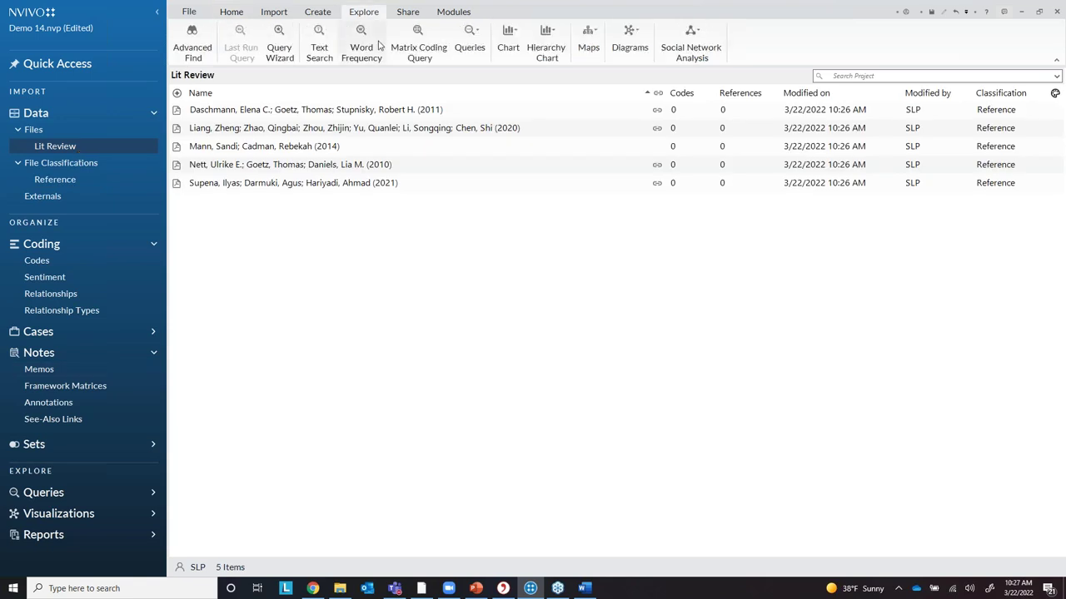
click(361, 52)
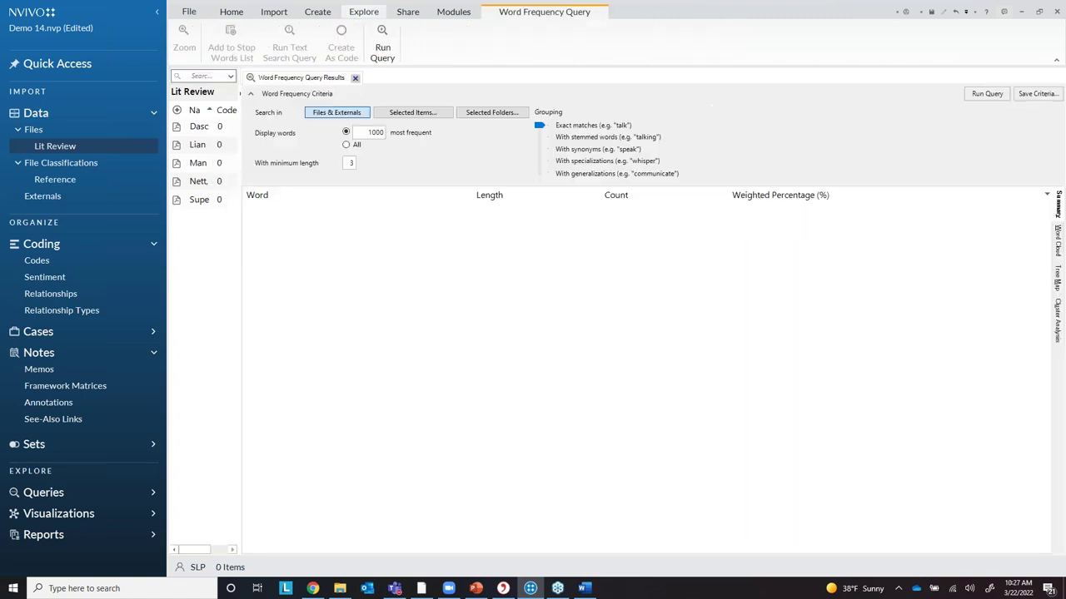
click(377, 133)
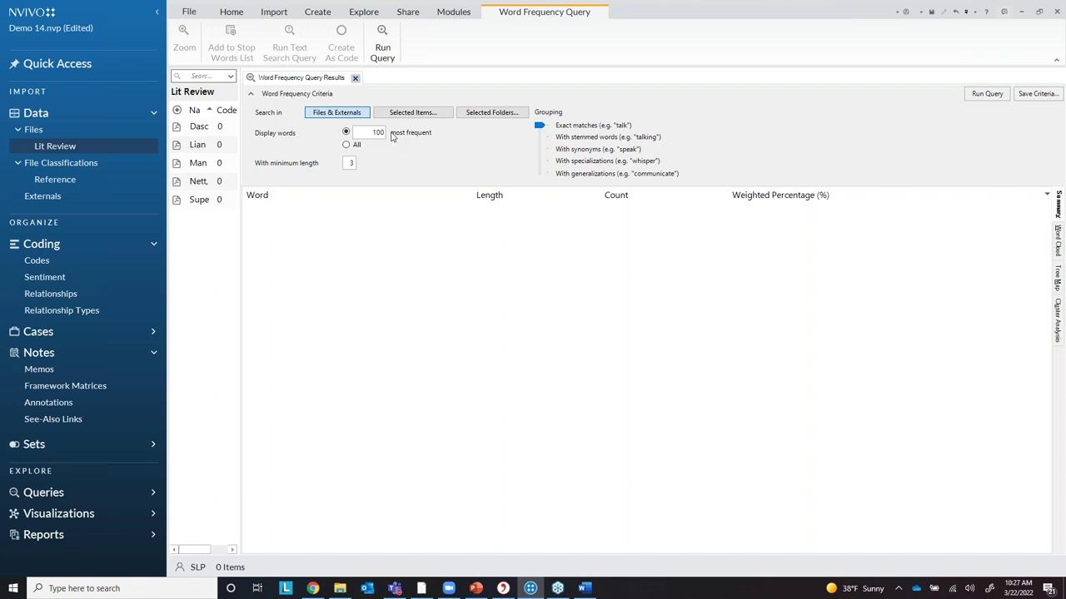
click(479, 113)
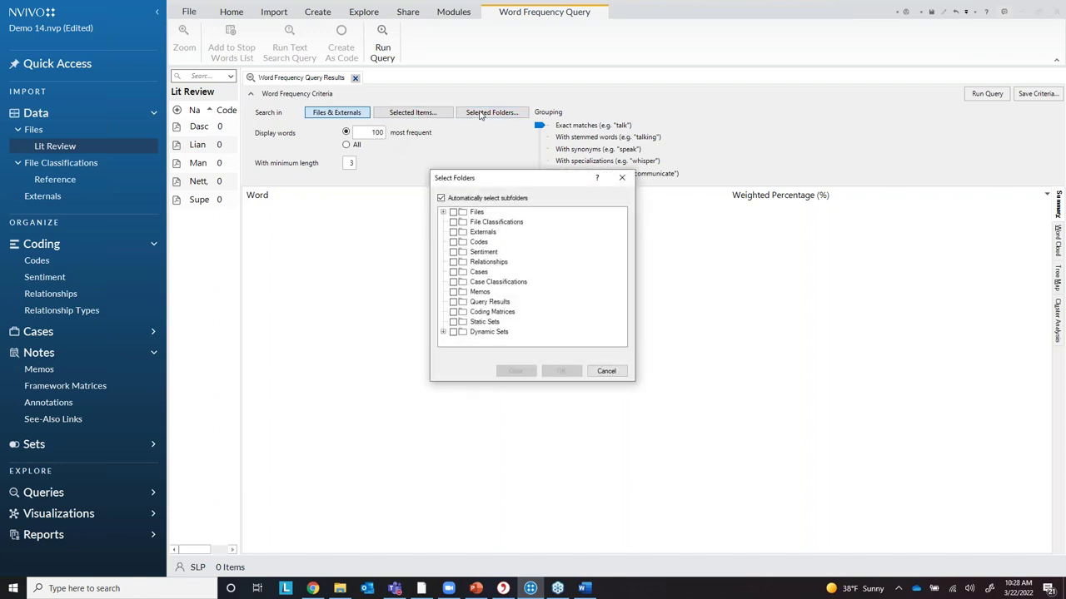
click(443, 213)
click(465, 223)
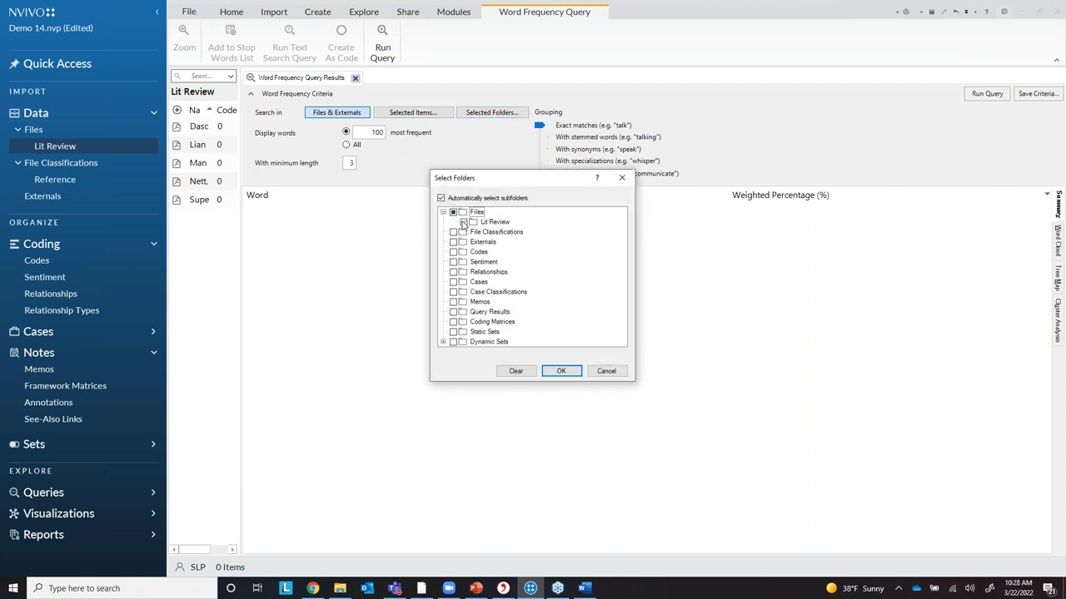
click(559, 373)
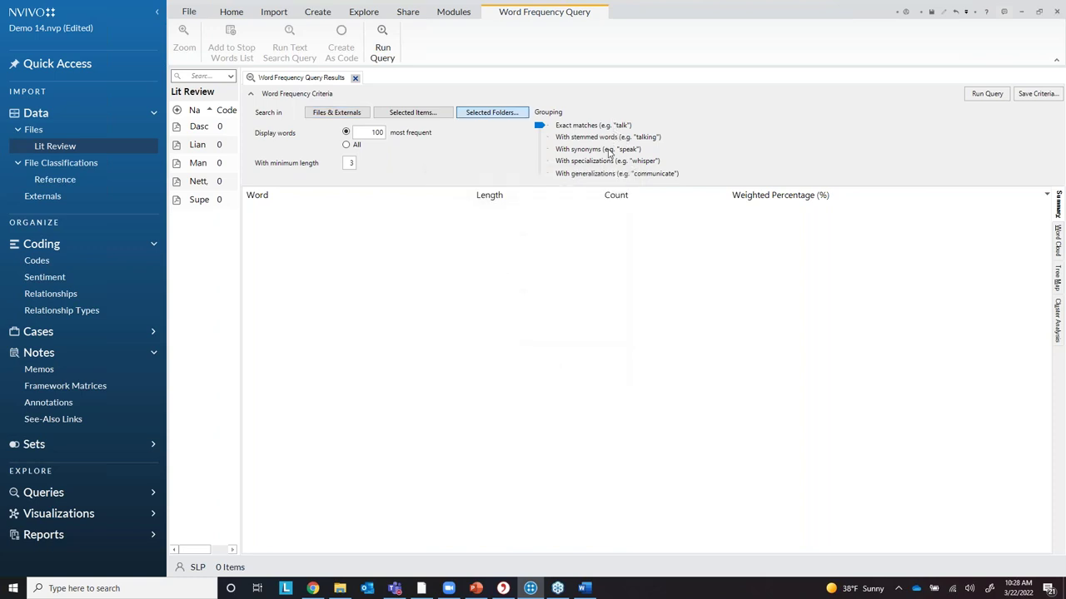
click(988, 95)
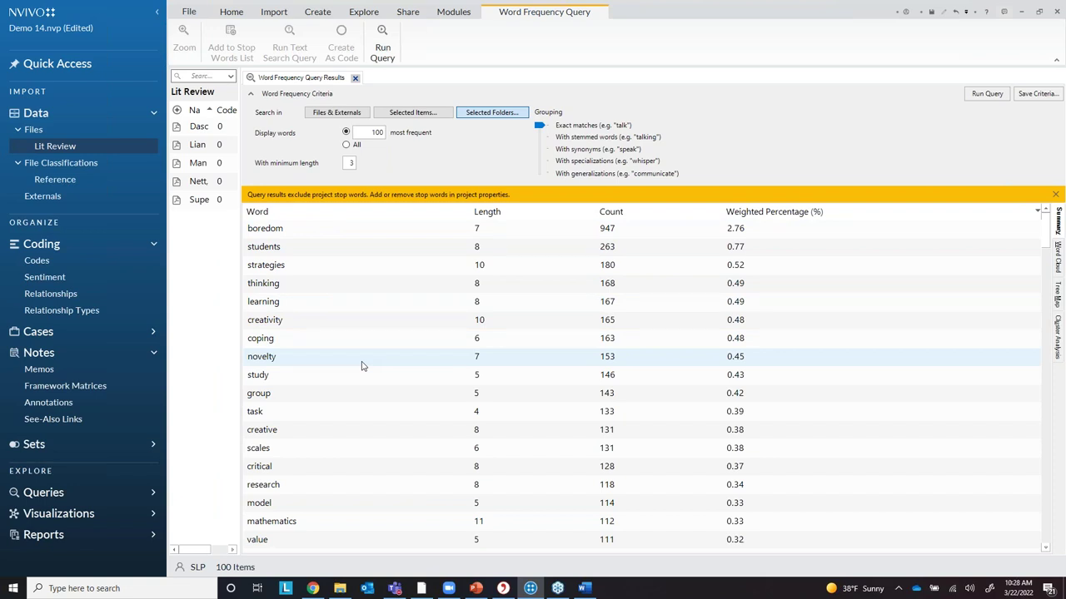
Switch the Lit Review word frequency results to the Word Cloud view.
right_click(356, 422)
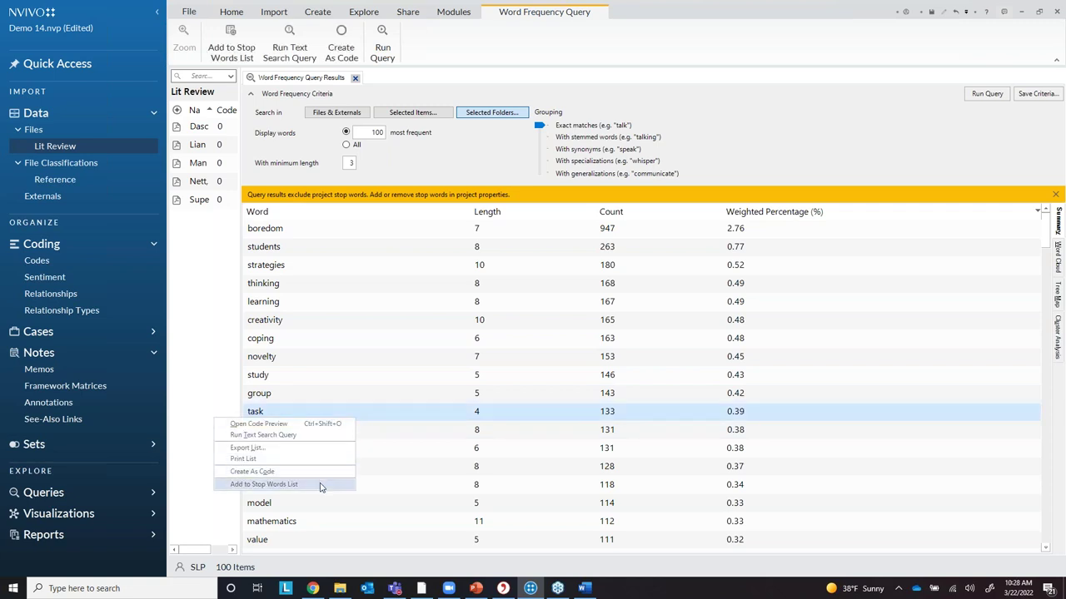
click(1059, 254)
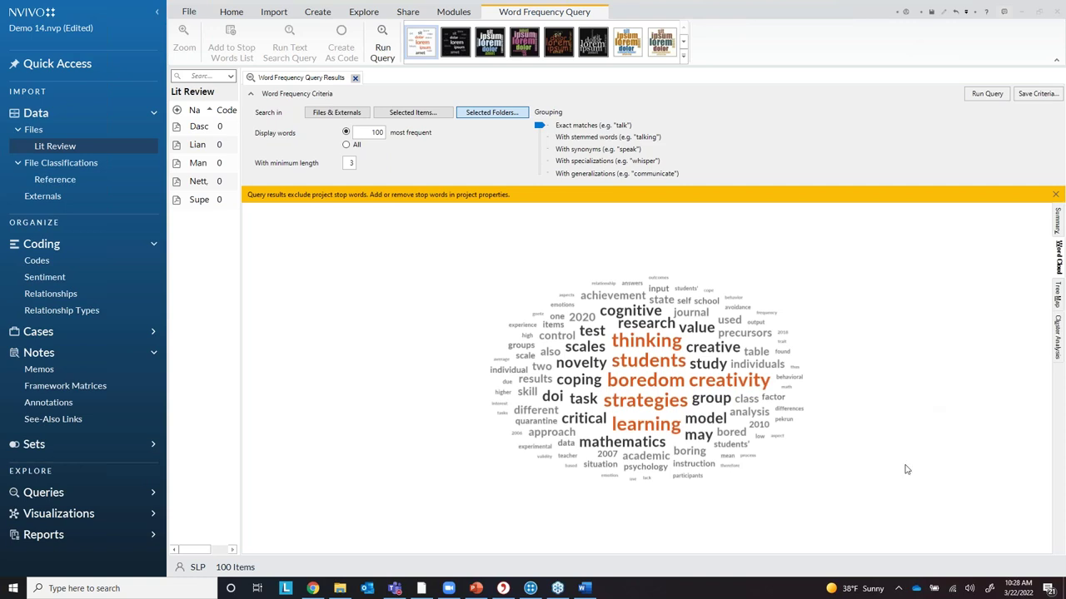
Text-search creativity from the word cloud, browse its word tree, then search 'creativity individuals'.
right_click(731, 383)
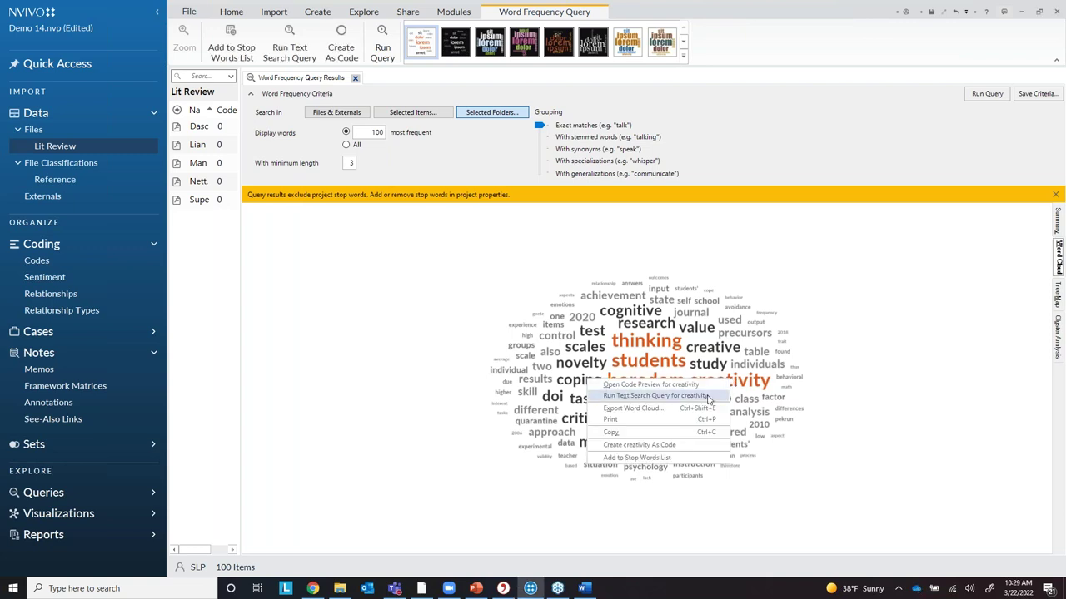
click(708, 396)
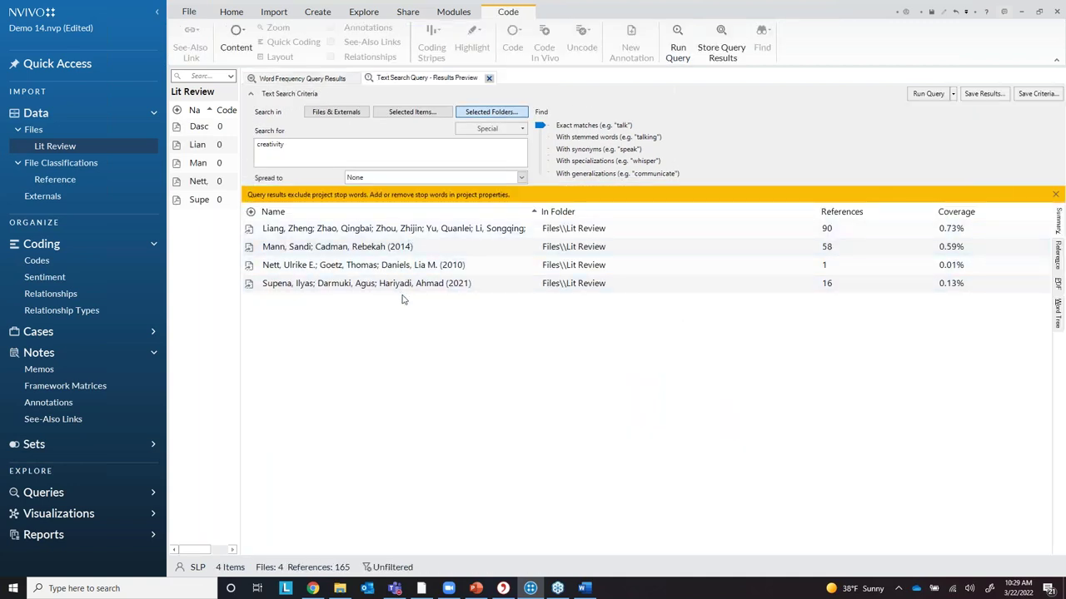
click(1059, 321)
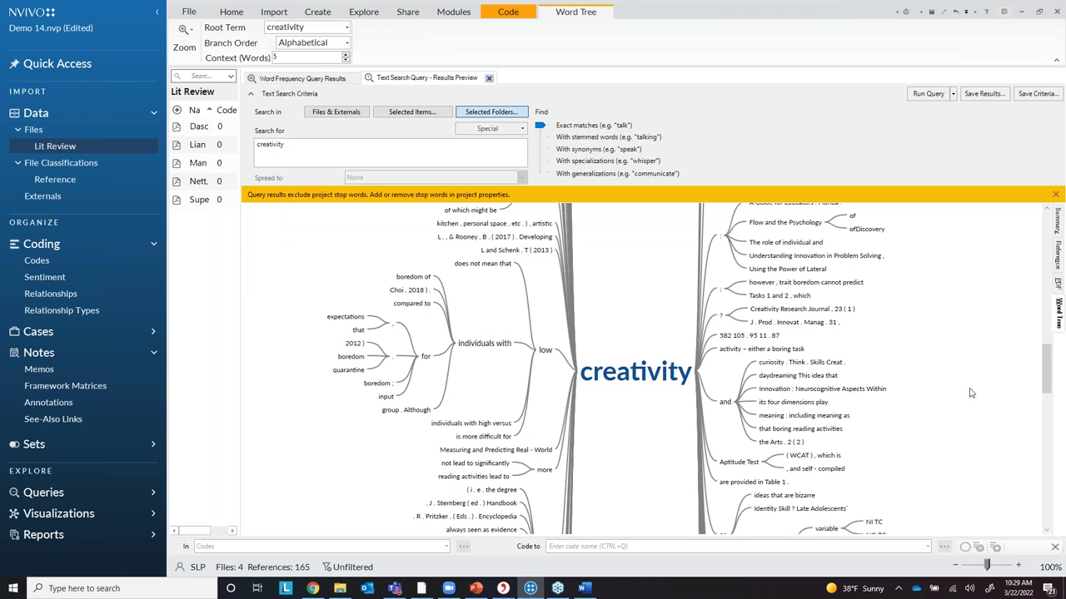
drag(1046, 364, 1053, 430)
right_click(734, 412)
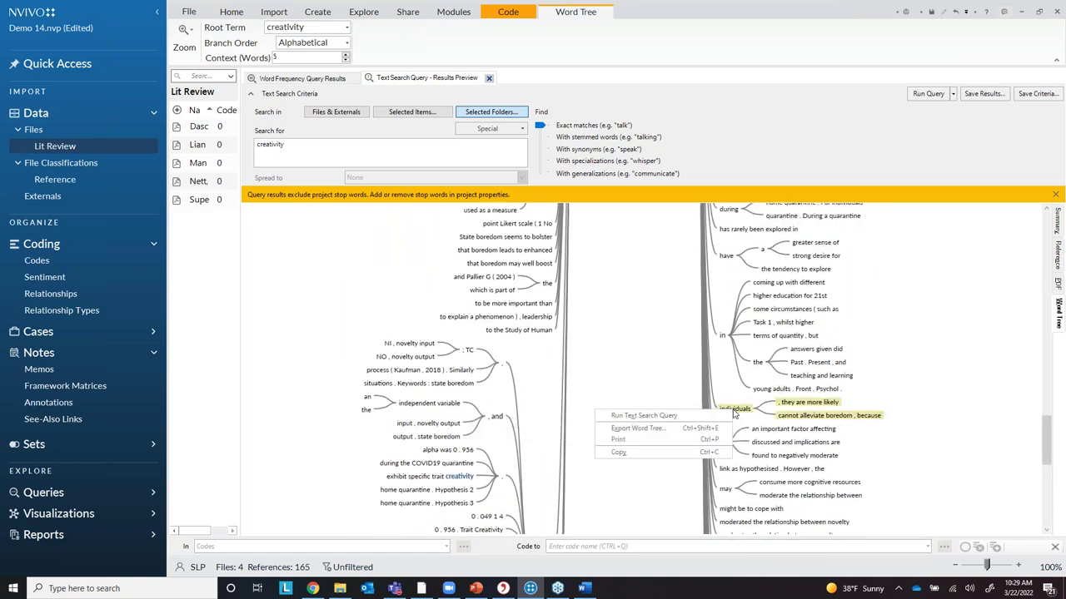
click(718, 416)
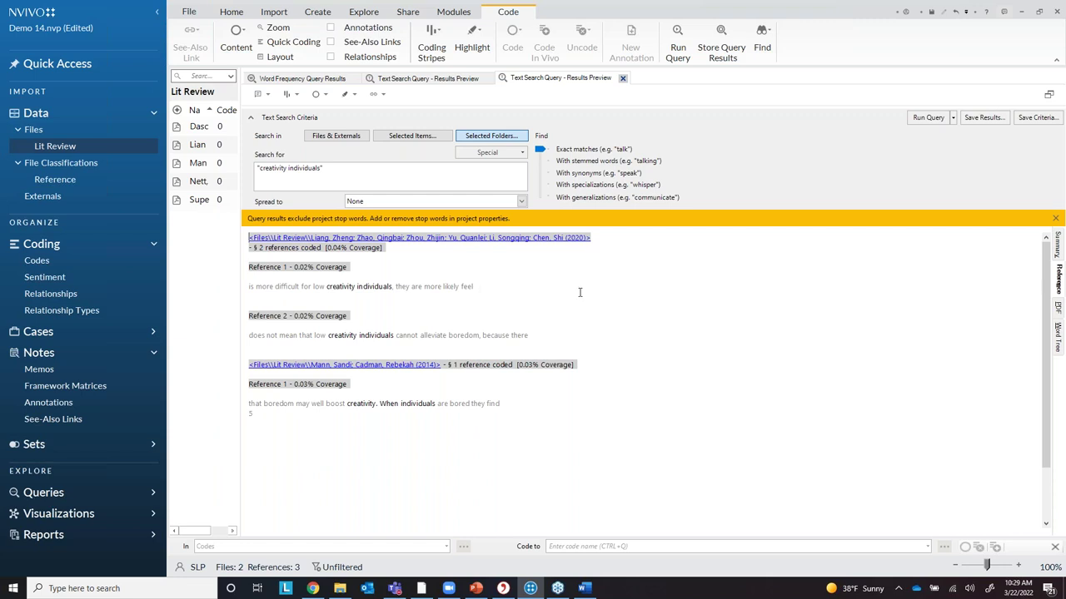
Set the spread to Broad Context and rerun the 'creativity individuals' query.
click(521, 203)
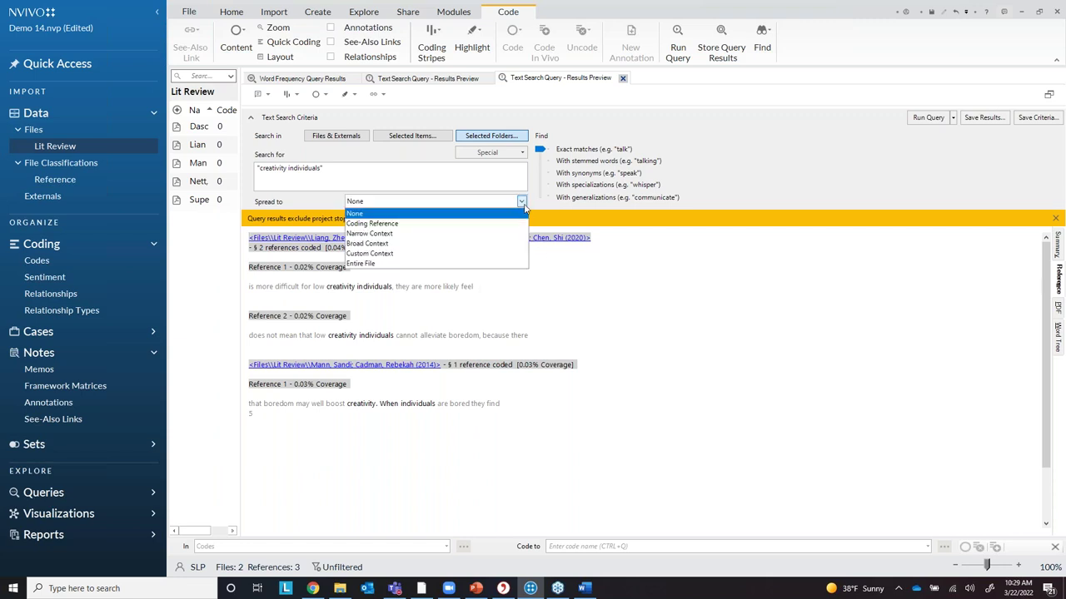
click(447, 243)
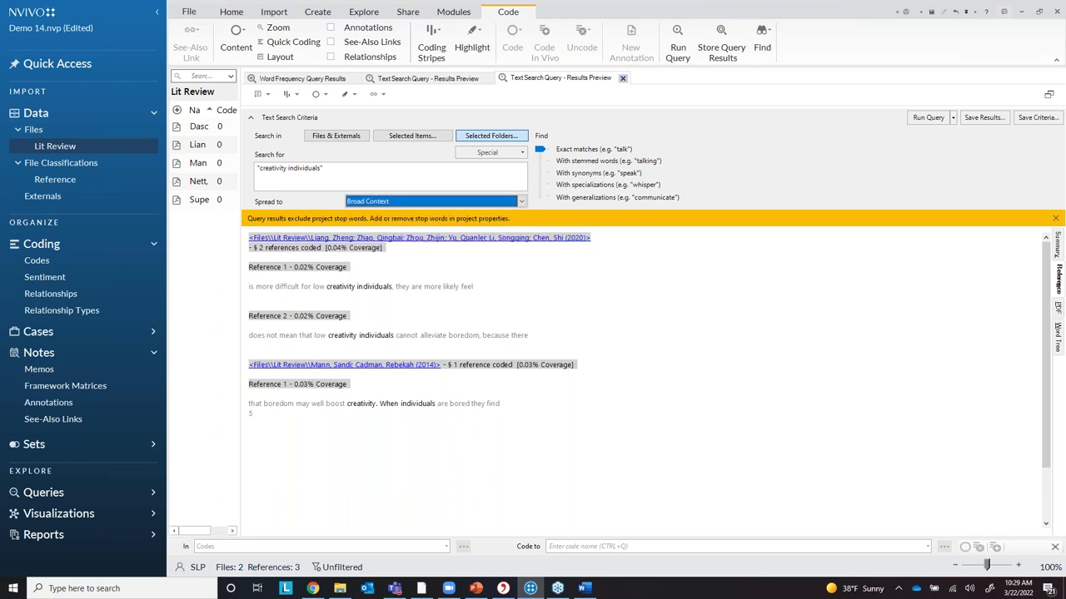
click(928, 117)
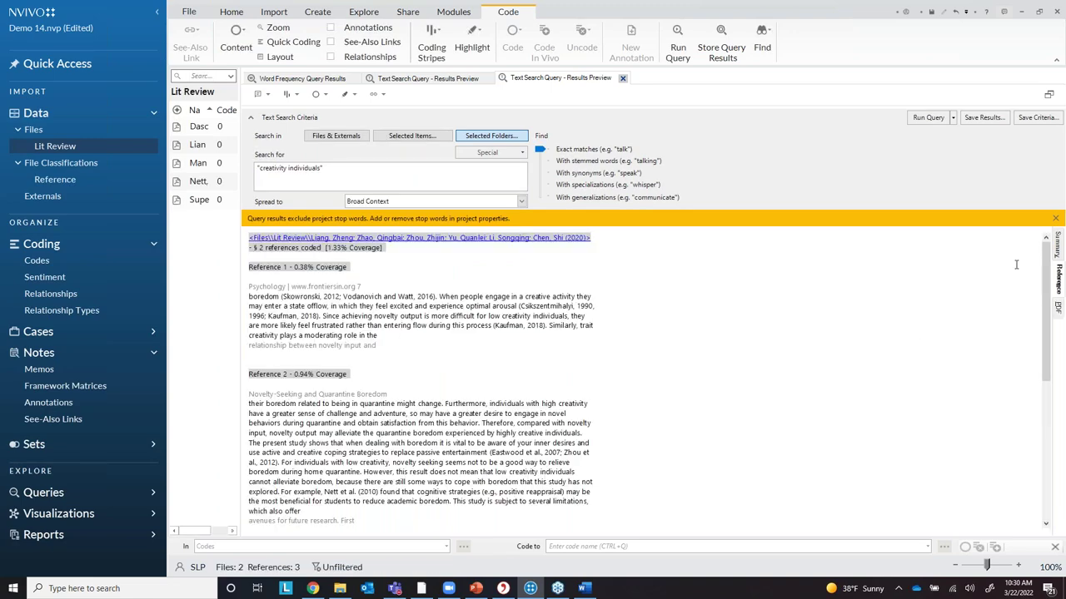
drag(1047, 272, 1044, 248)
Save the search results as a new code 'Creativity individuals' under Codes.
click(983, 119)
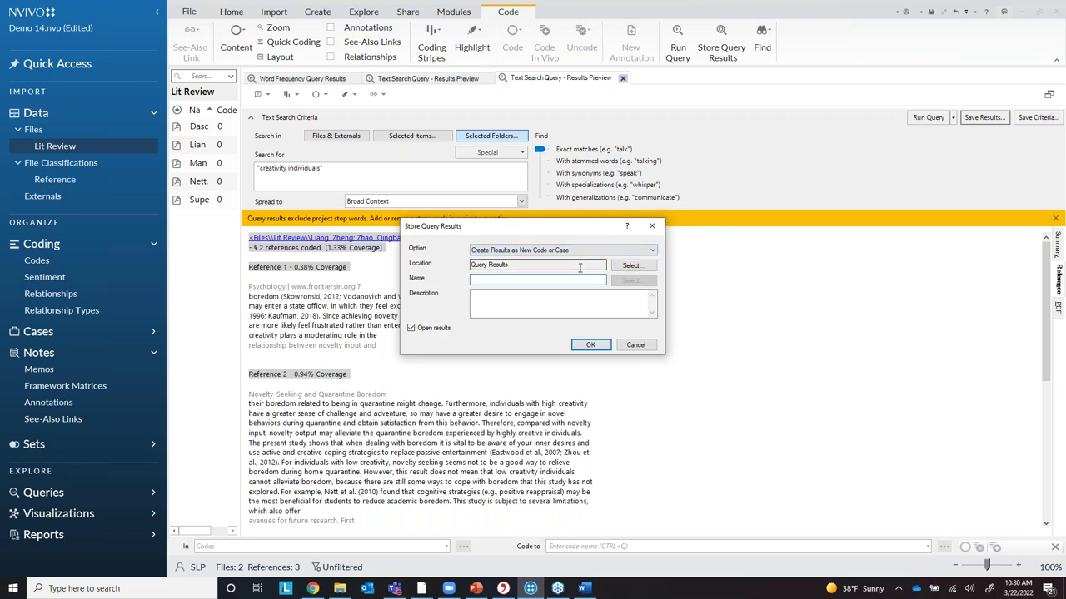
click(631, 265)
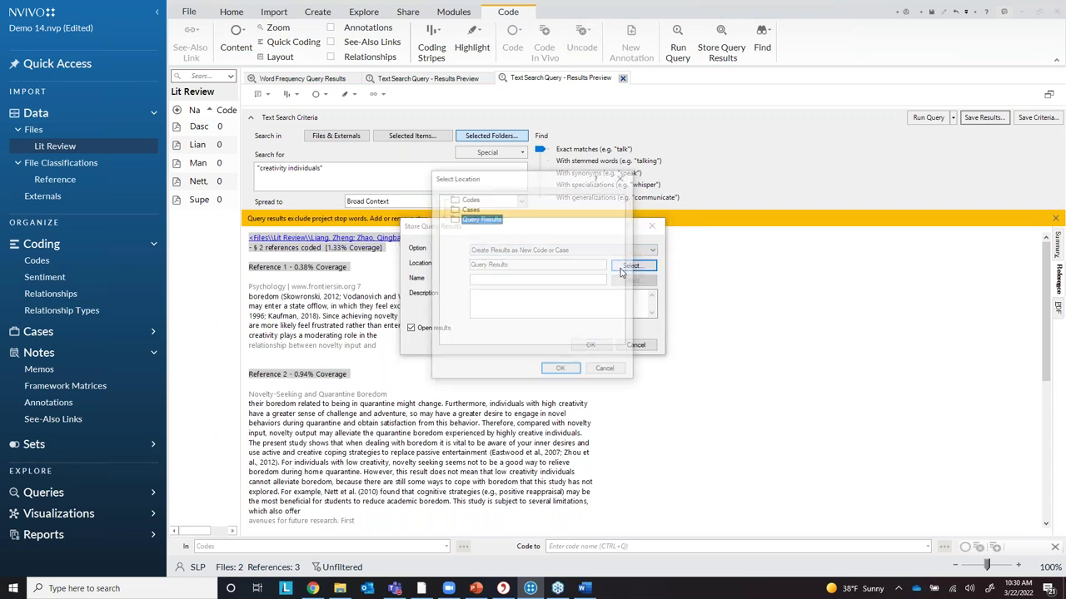
click(470, 199)
click(560, 371)
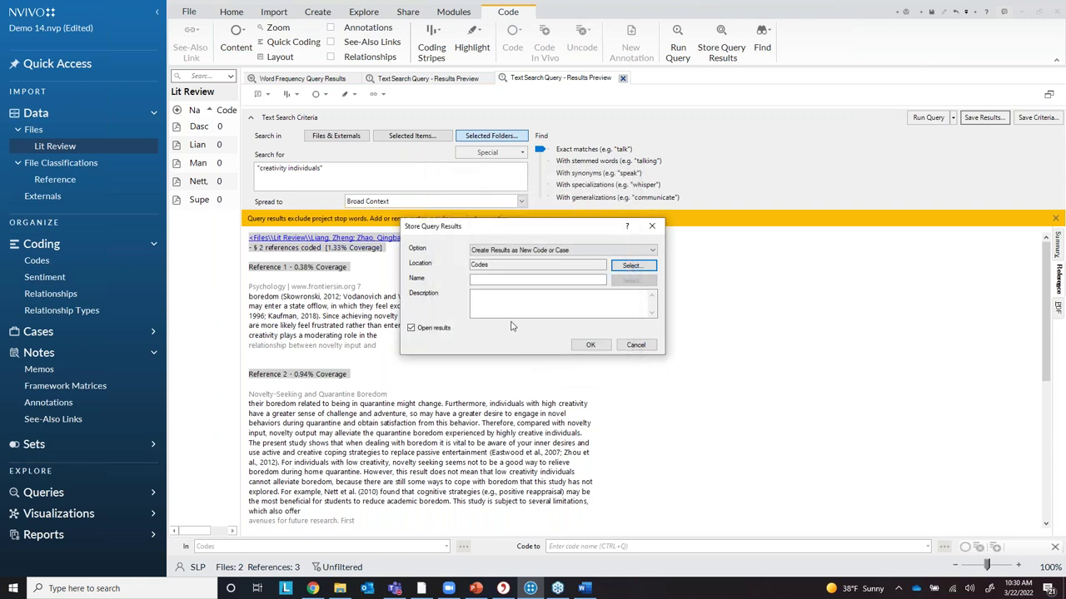
click(507, 280)
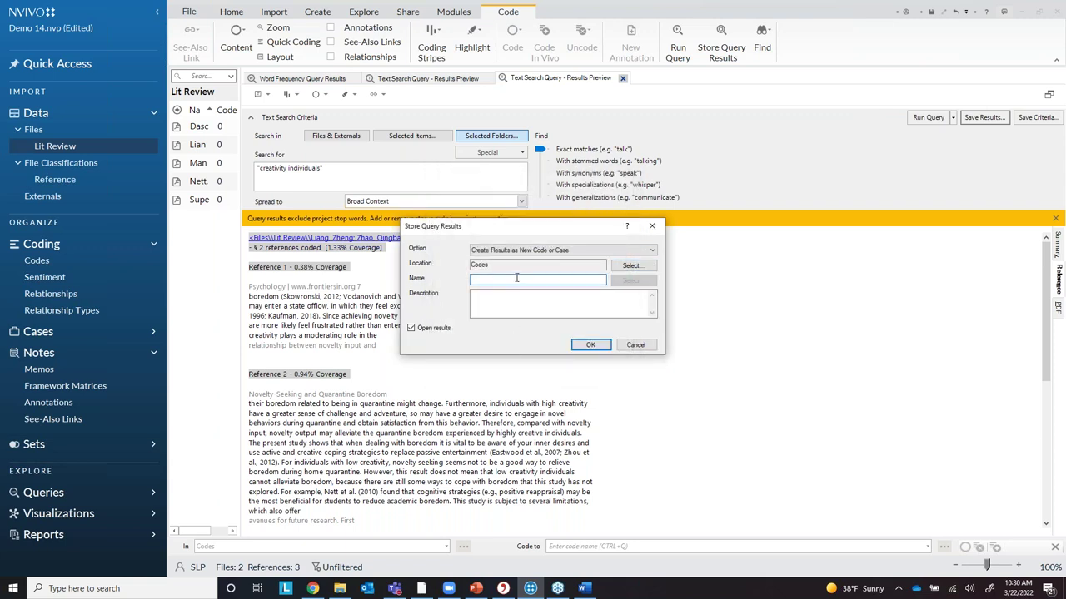
text(Creativity ind)
click(591, 344)
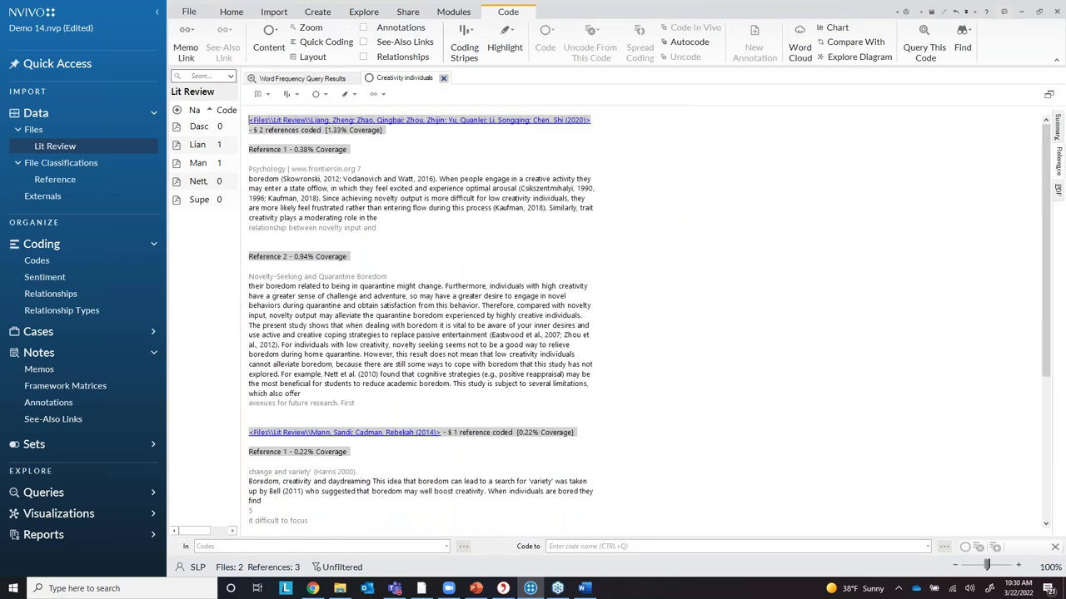
Show the Codes list, widen it, and close the Creativity individuals results.
click(34, 265)
drag(244, 154, 340, 158)
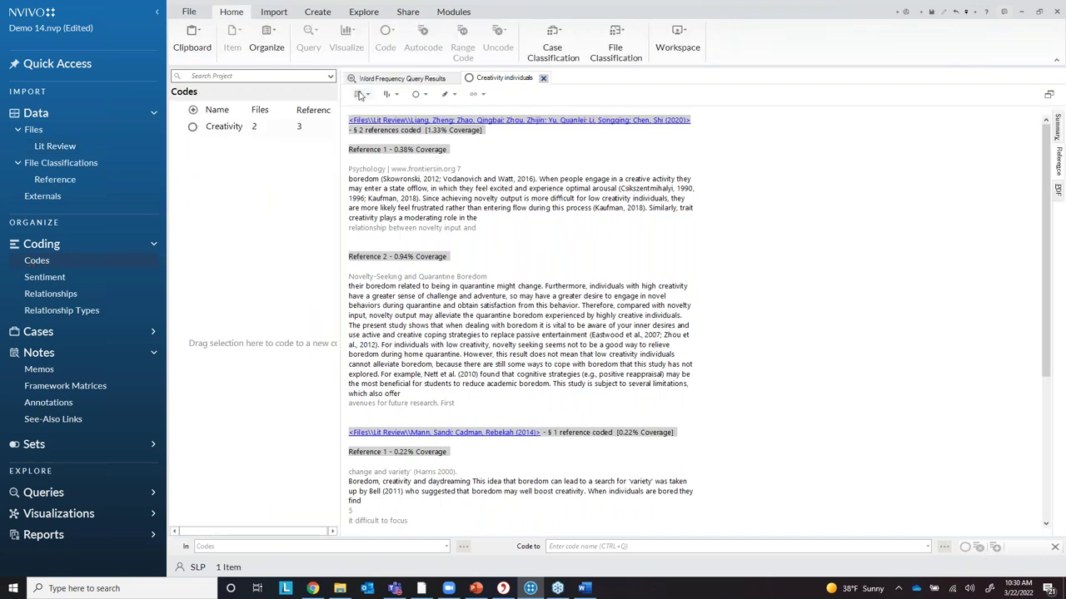
click(542, 78)
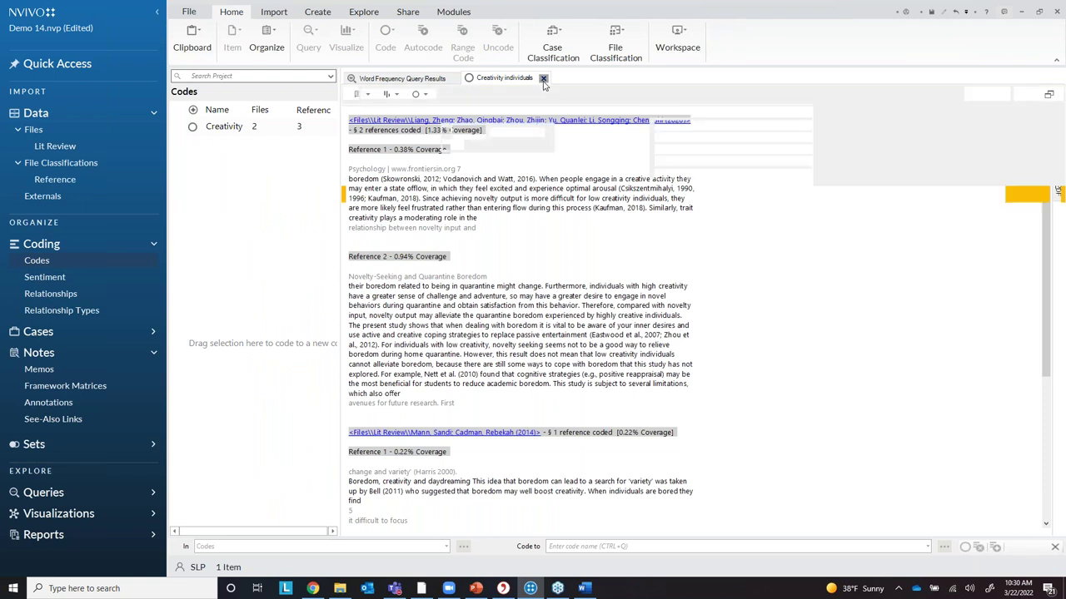
Close the word frequency results and run a stemmed text search for 'creative'.
click(455, 77)
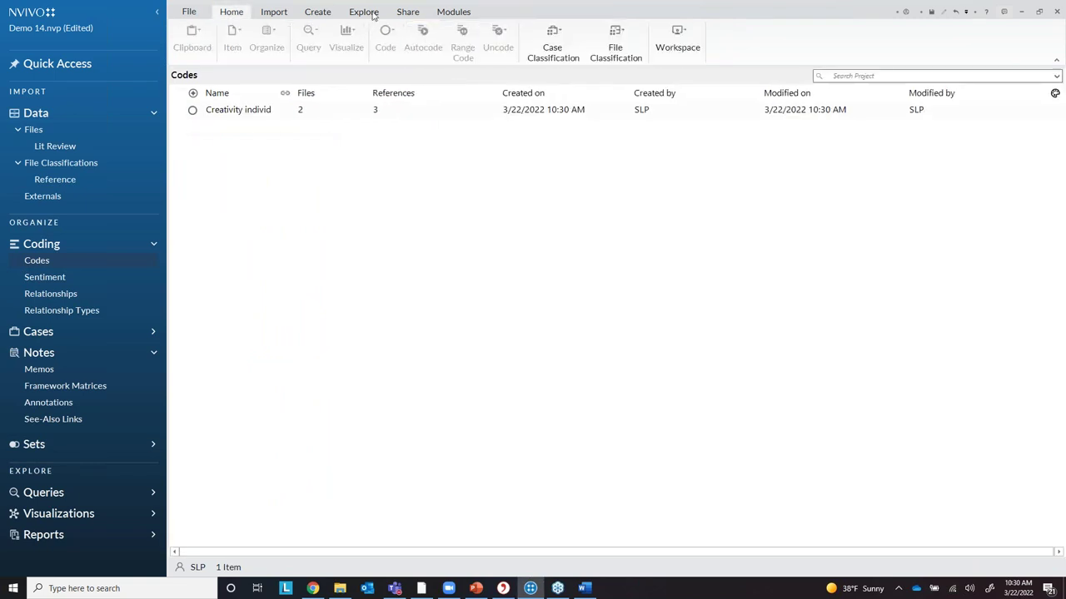
click(363, 12)
click(318, 34)
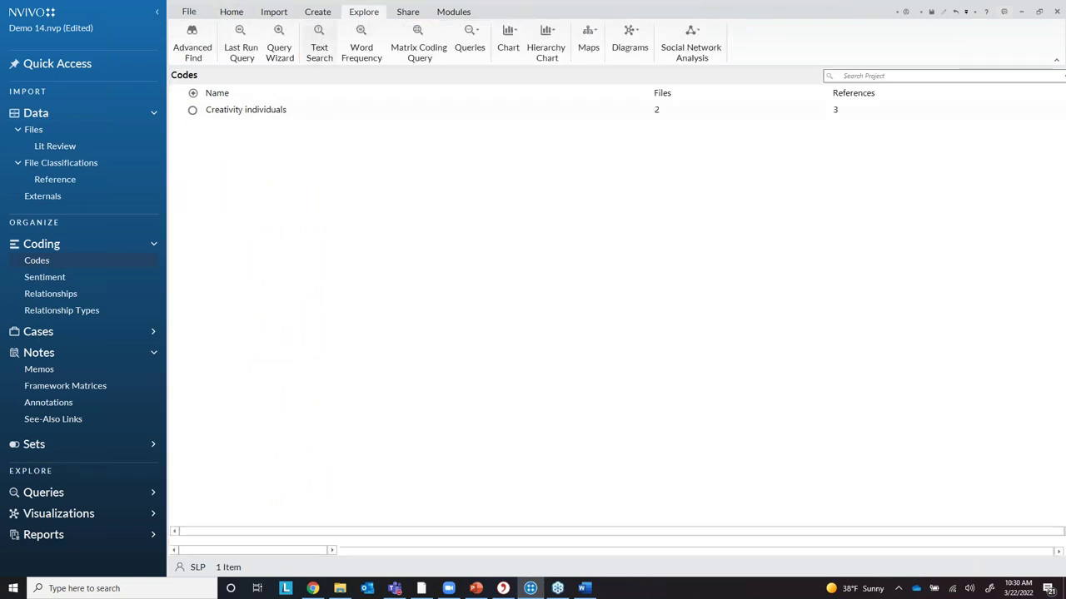
click(405, 152)
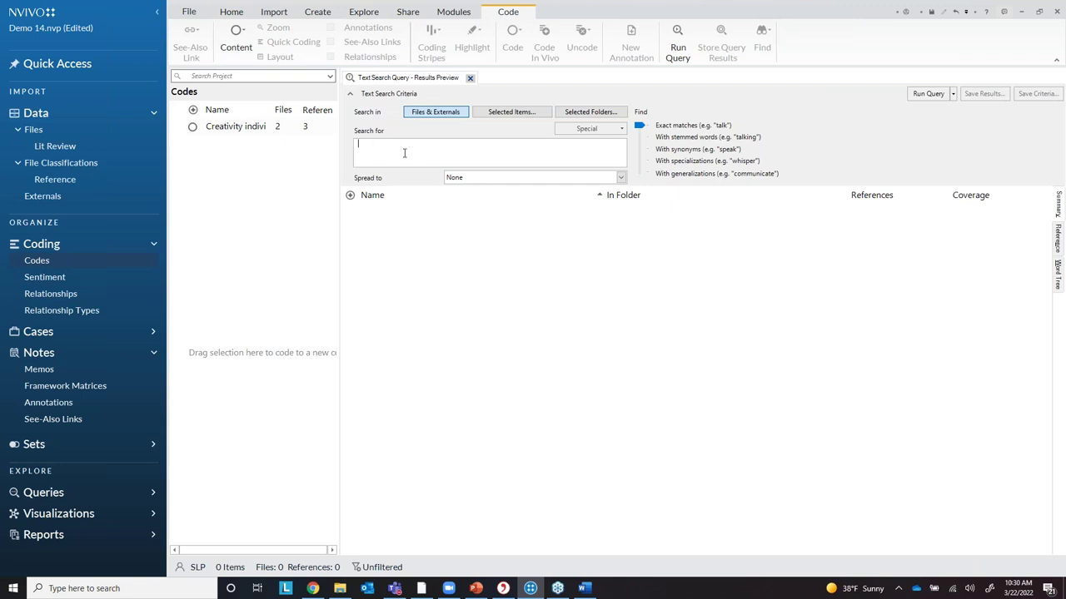
text(creative)
click(637, 136)
click(928, 93)
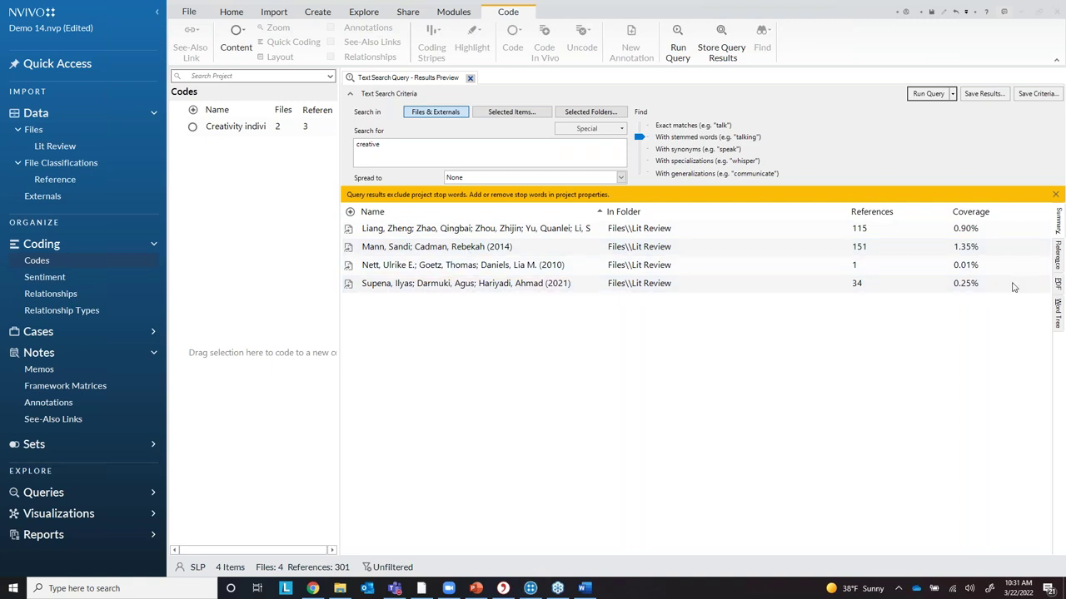
Show the matched references with Broad Context spread and rerun the query.
click(1061, 263)
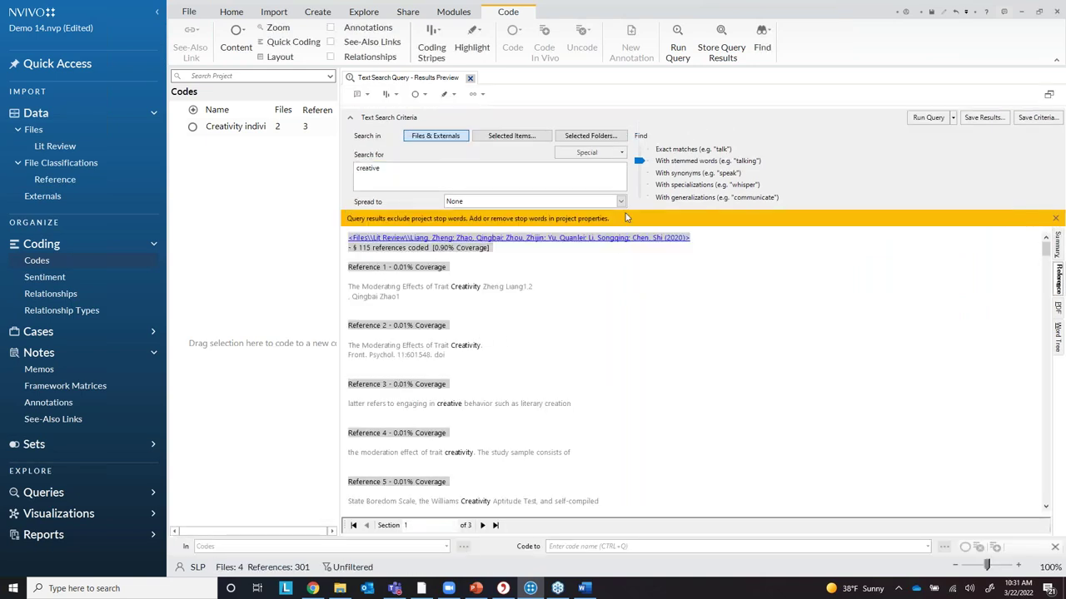
click(621, 201)
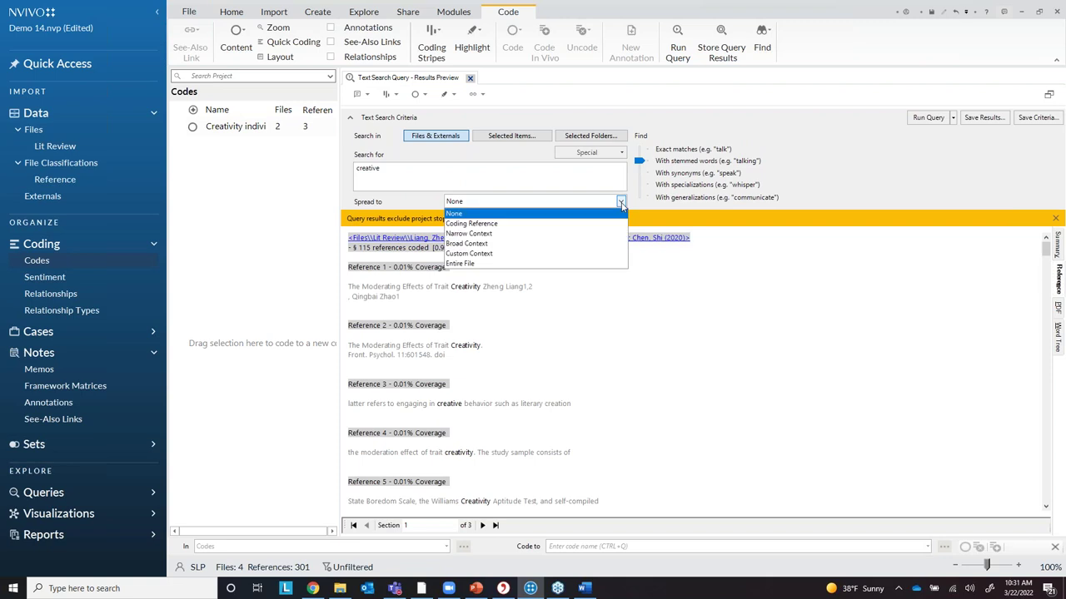
click(583, 243)
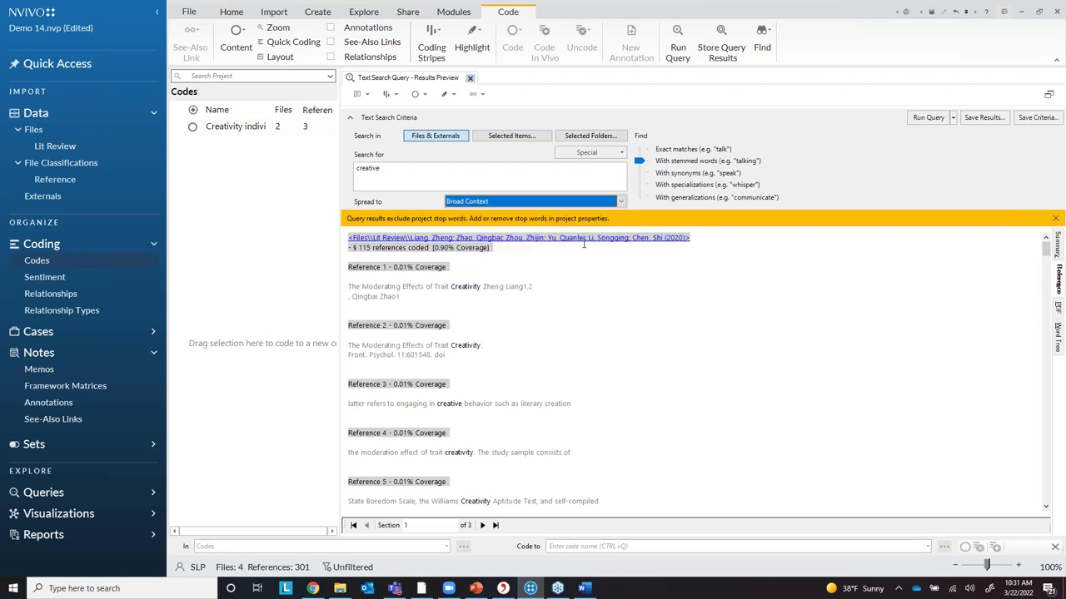
click(928, 117)
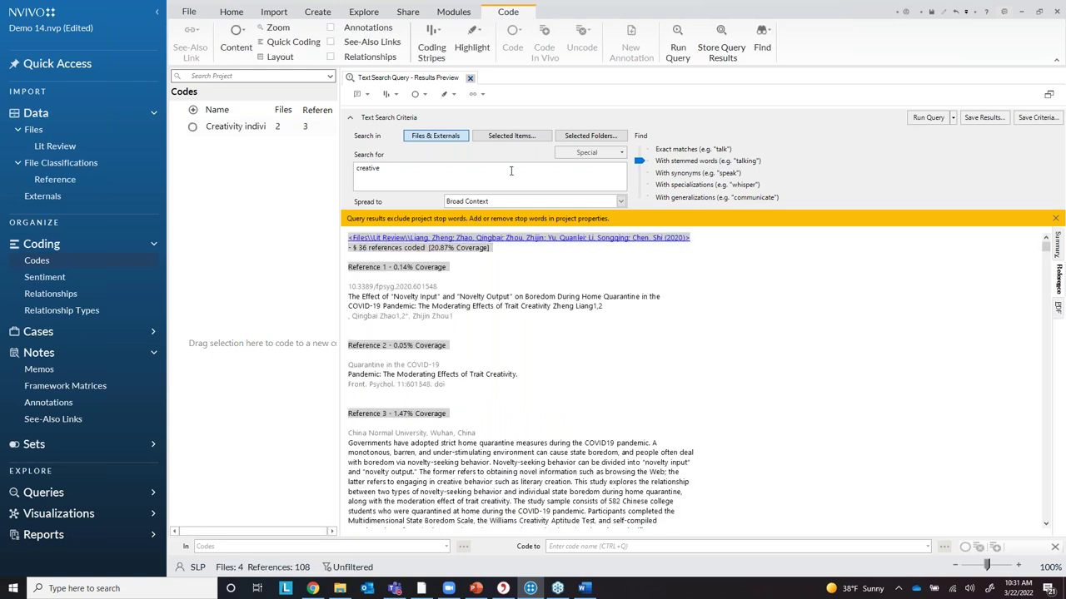
Save the 'creative' results as a new Codes entry named Creativity, then close its tab.
click(983, 118)
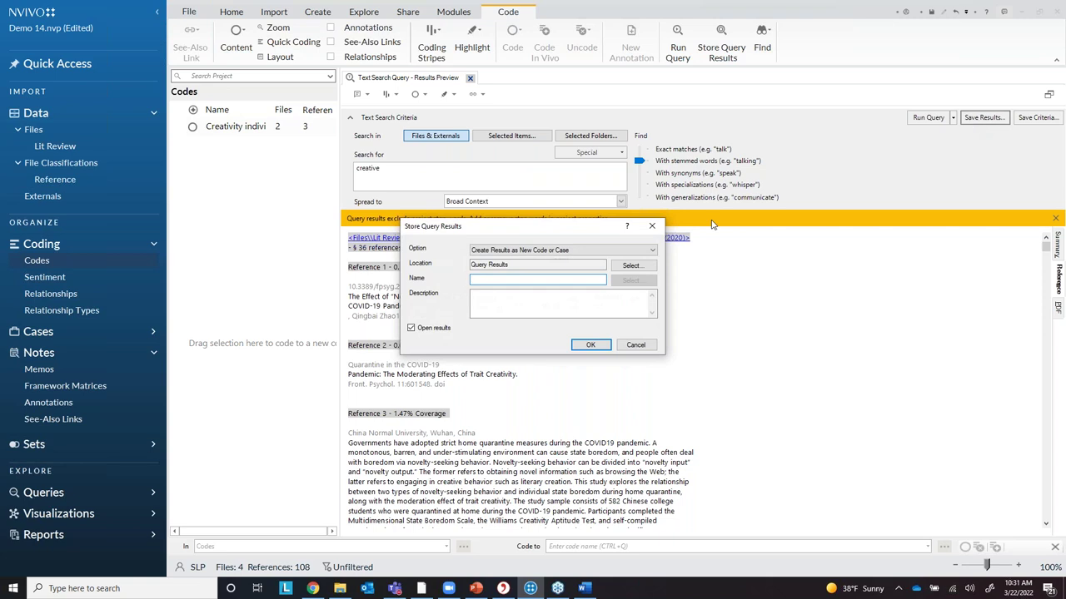
click(630, 266)
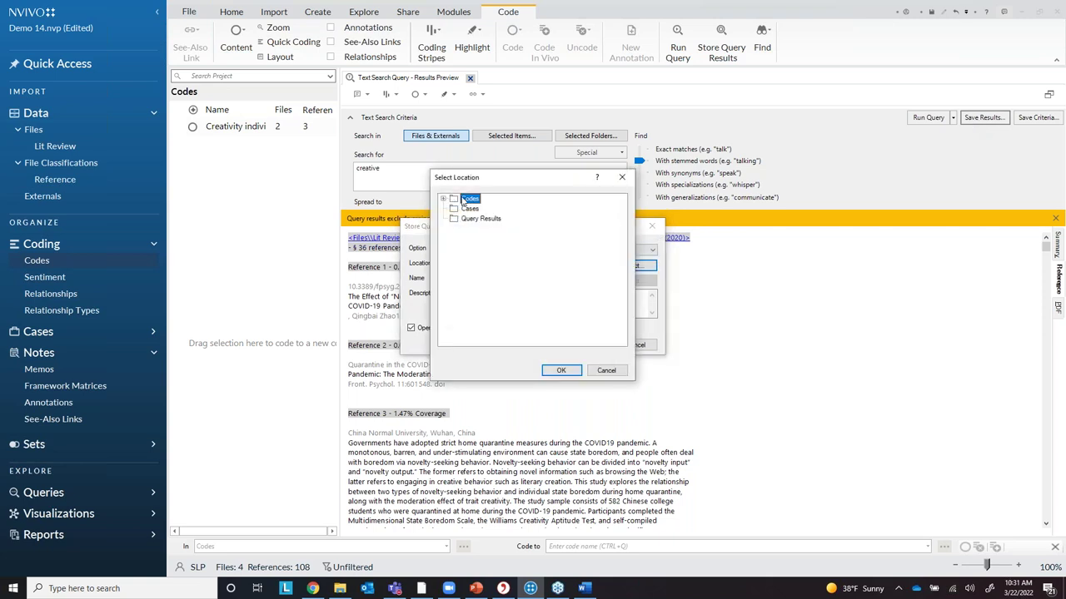
click(560, 370)
click(520, 279)
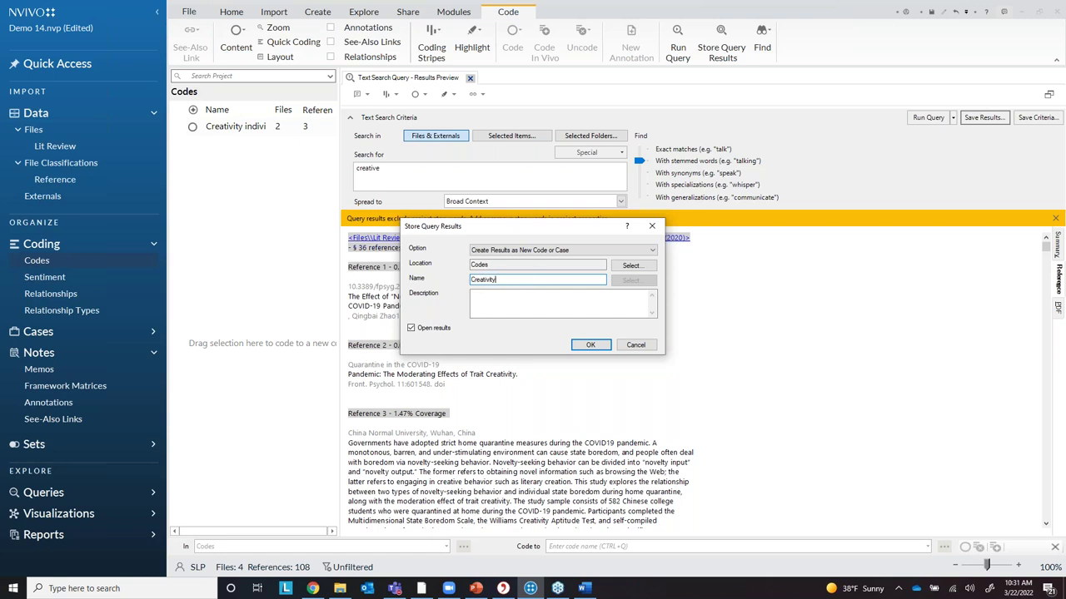
click(591, 345)
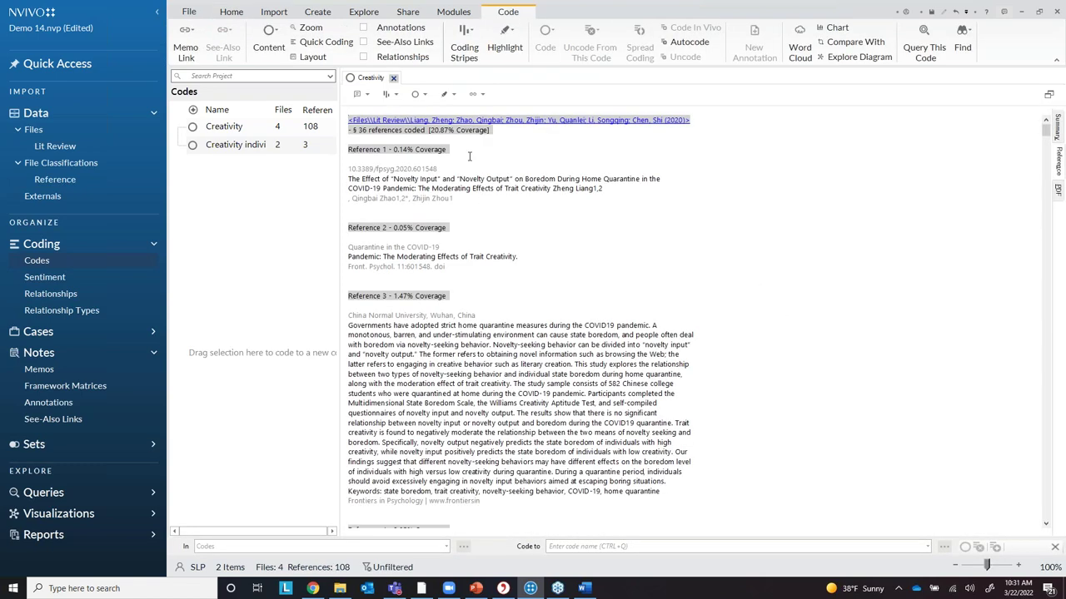
click(393, 78)
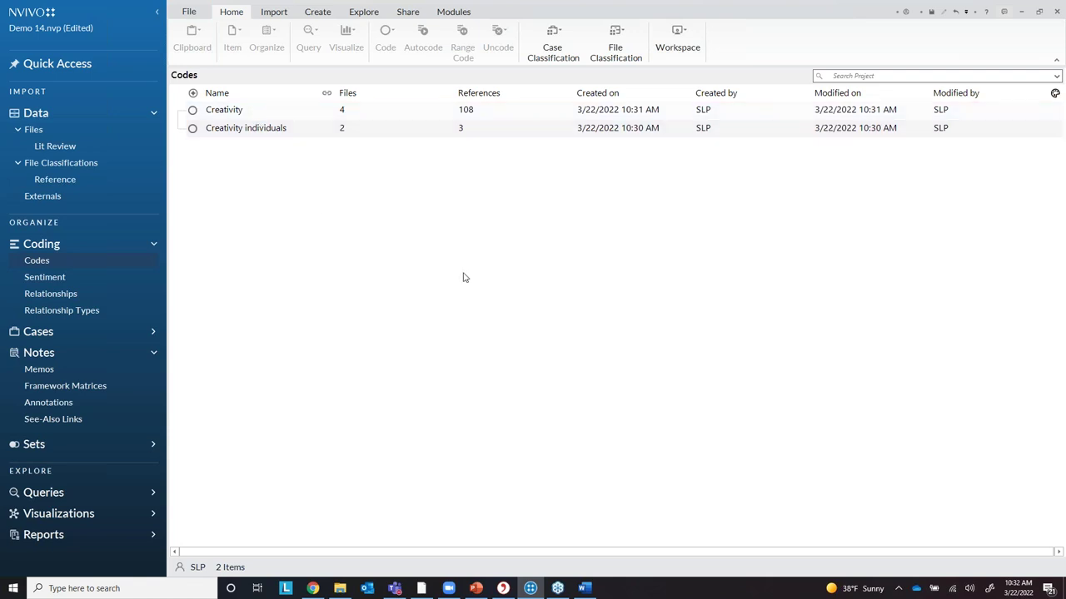
Select all five Lit Review files and autocode them with Identify themes.
click(55, 146)
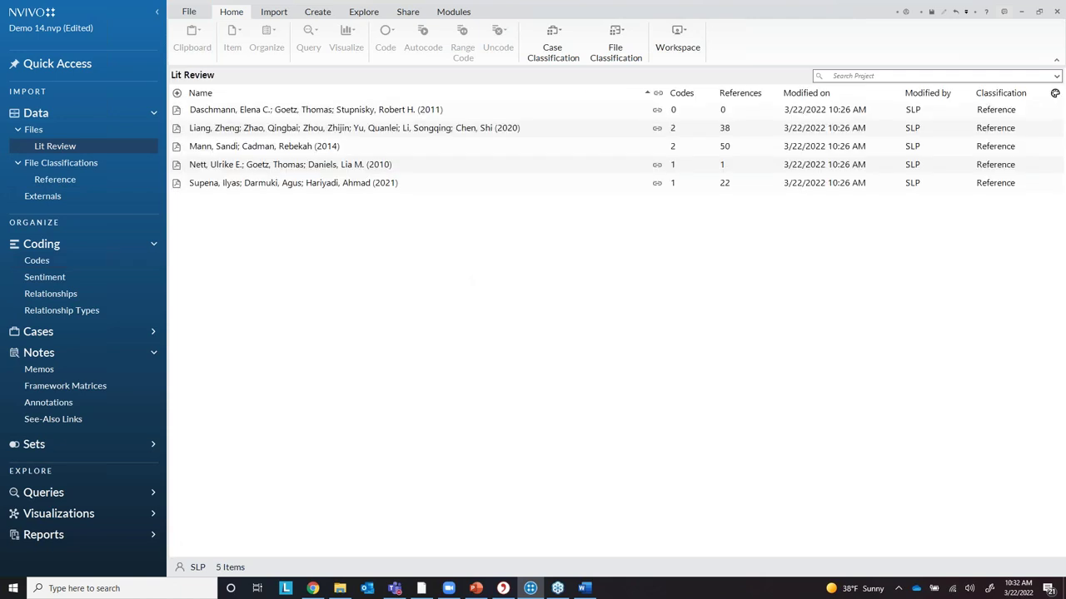
click(263, 112)
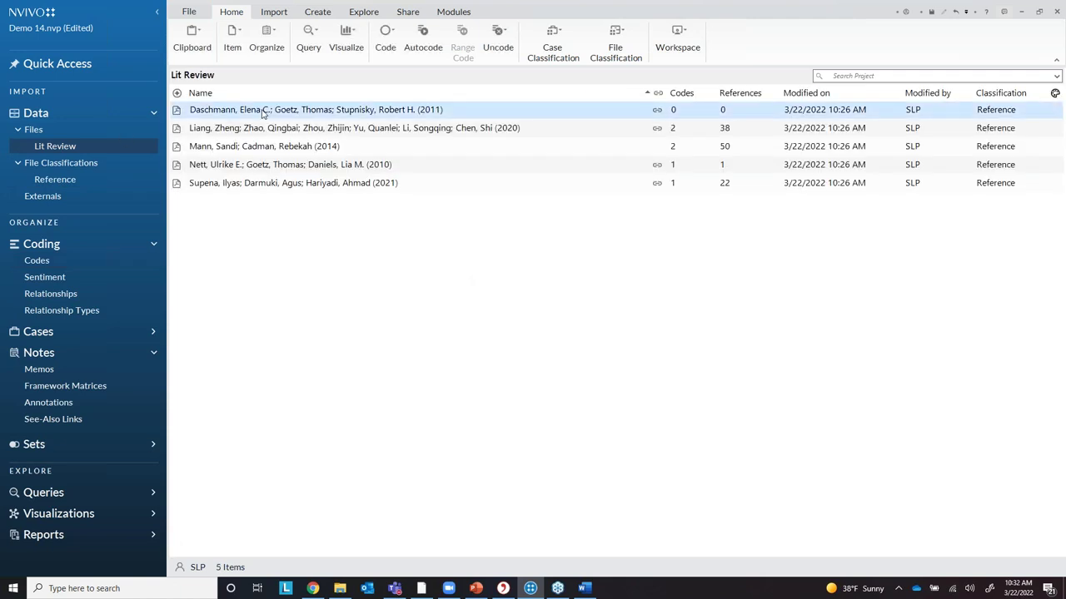
key(ctrl+a)
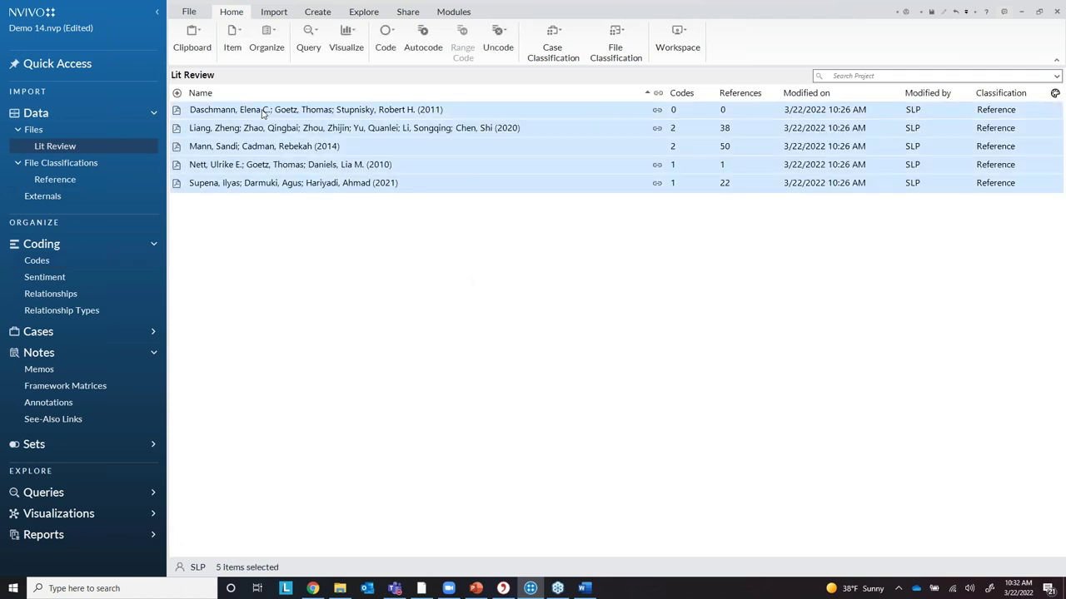
click(425, 40)
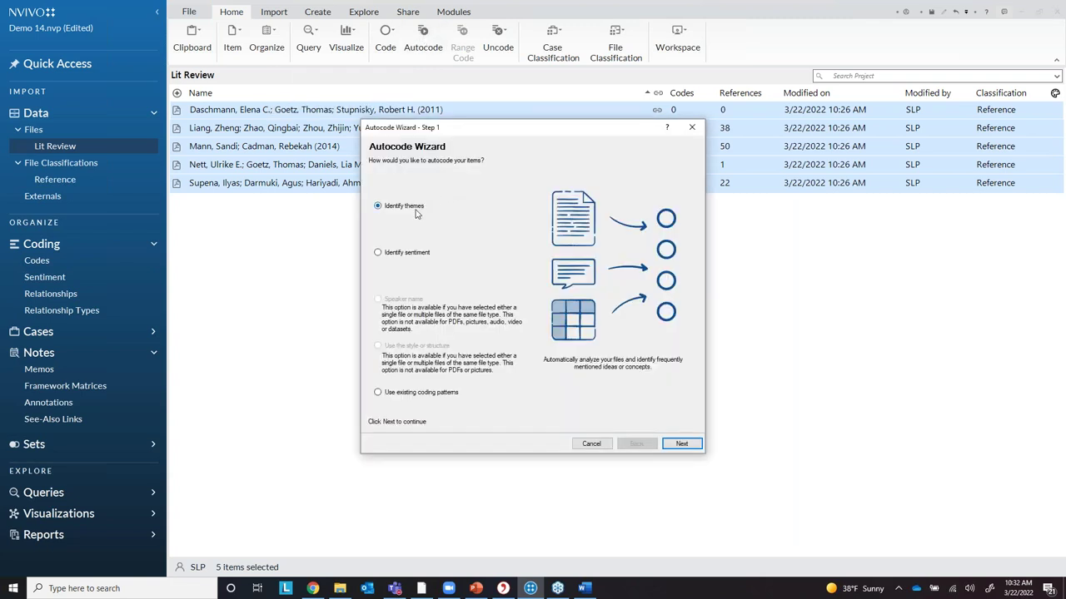
click(377, 253)
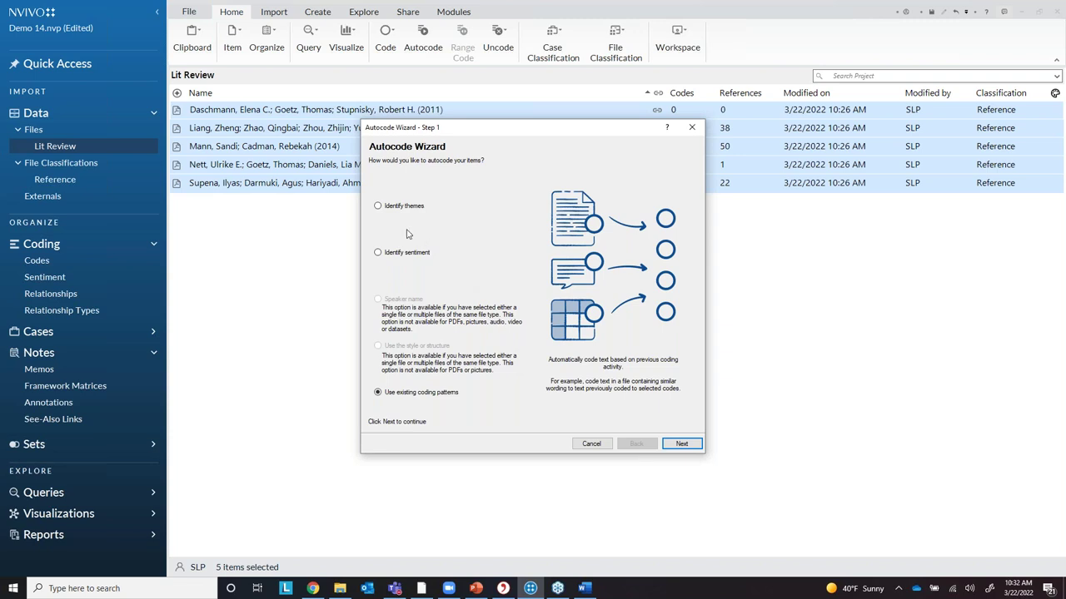
click(378, 207)
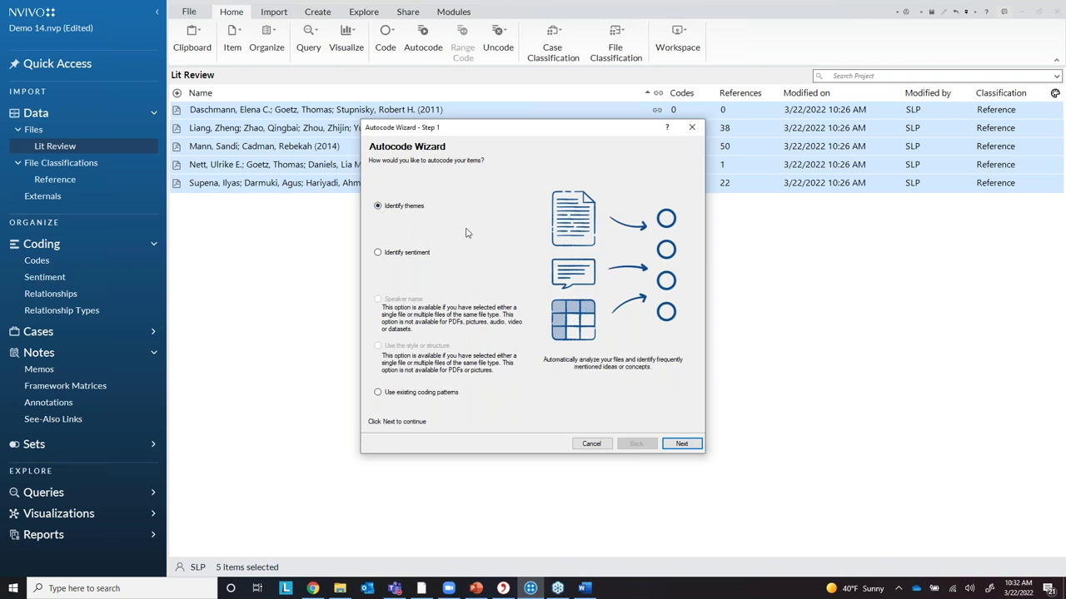
click(681, 443)
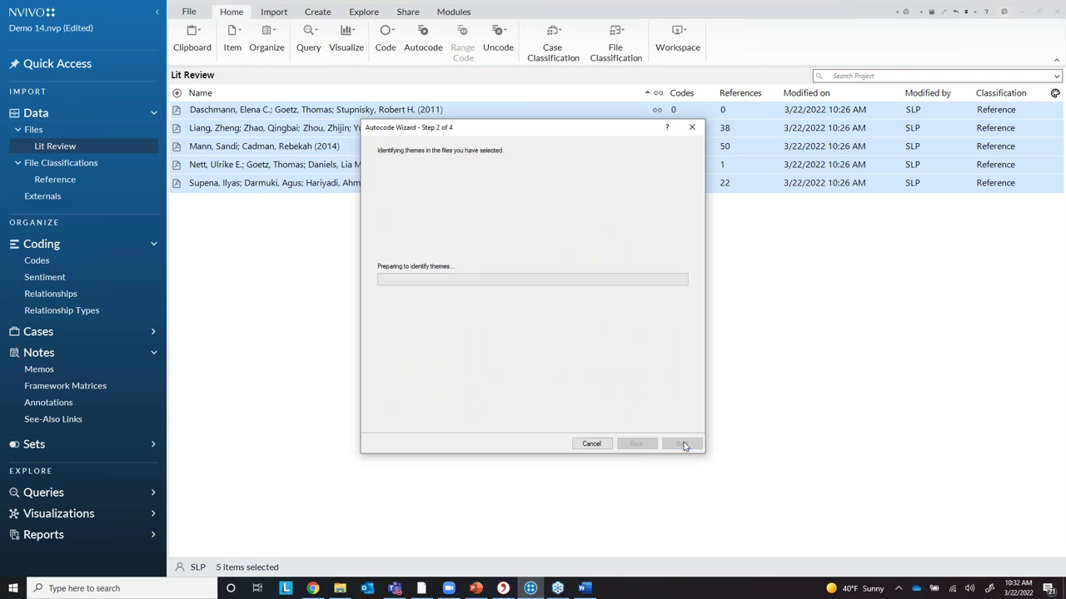
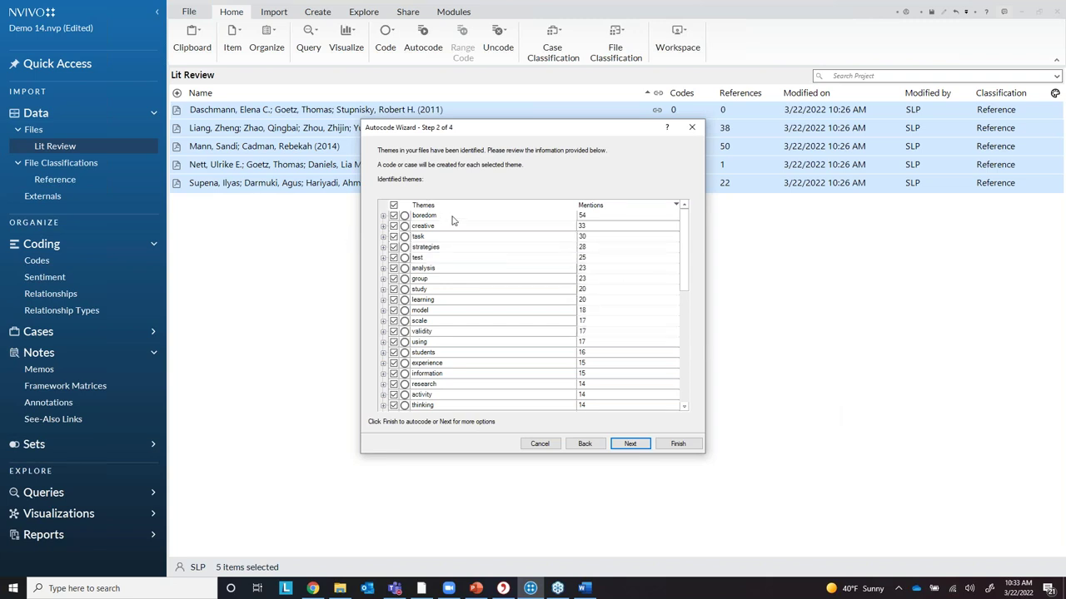
Finish autocoding by theme, coding sentences into an 'Autocoded Themes' folder under Codes.
click(383, 216)
click(384, 216)
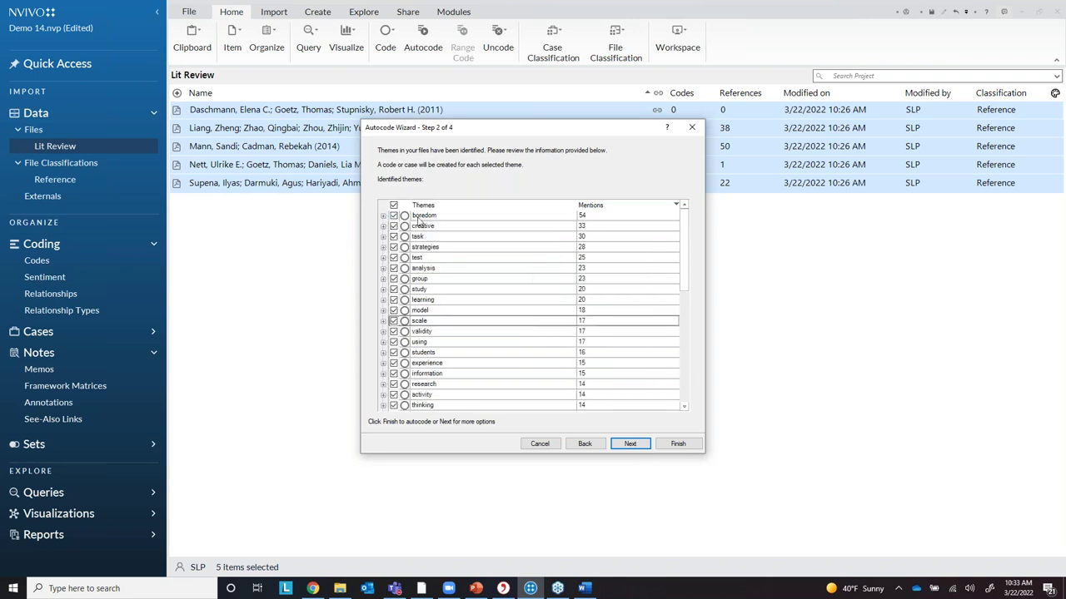
click(383, 216)
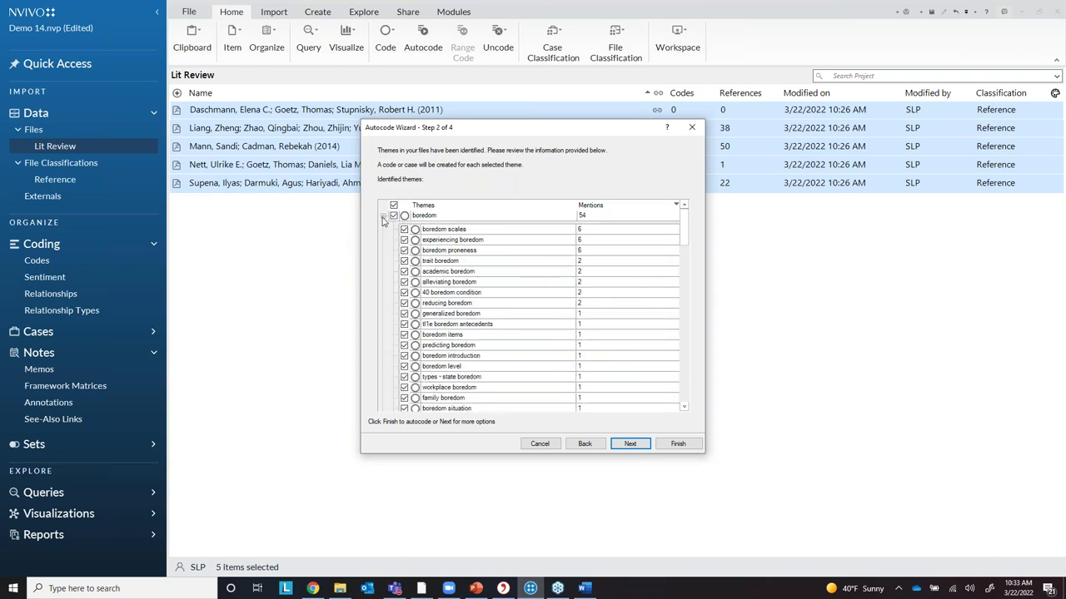
click(383, 217)
click(631, 444)
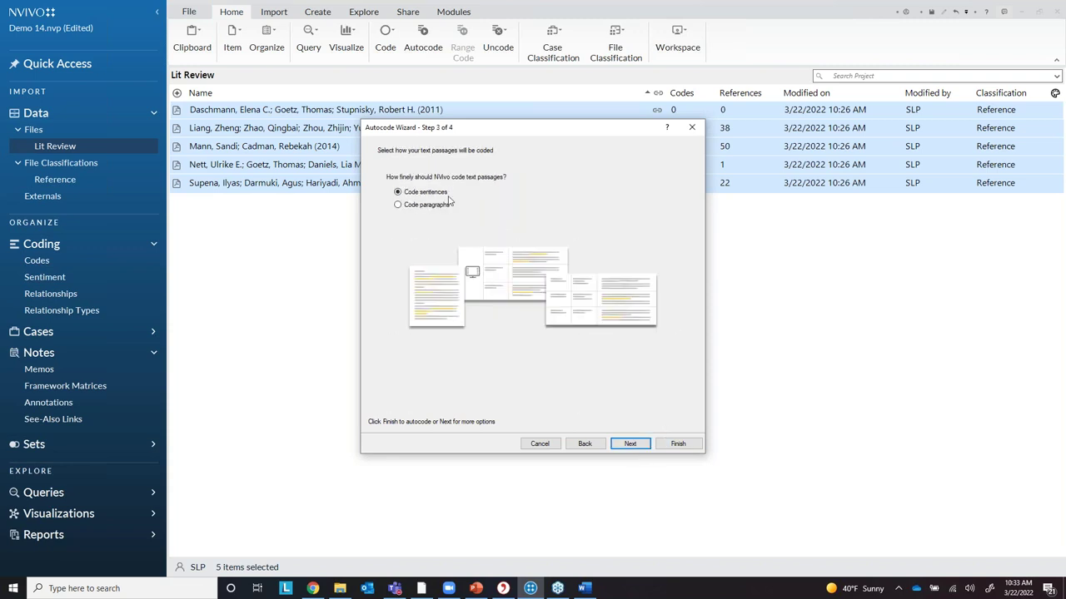
click(641, 445)
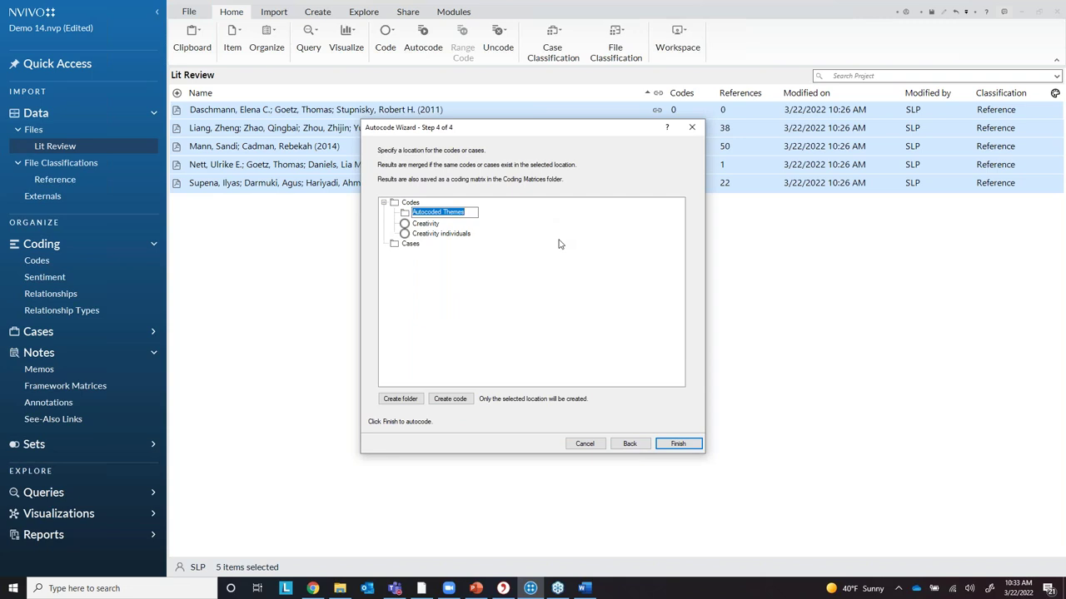
click(673, 443)
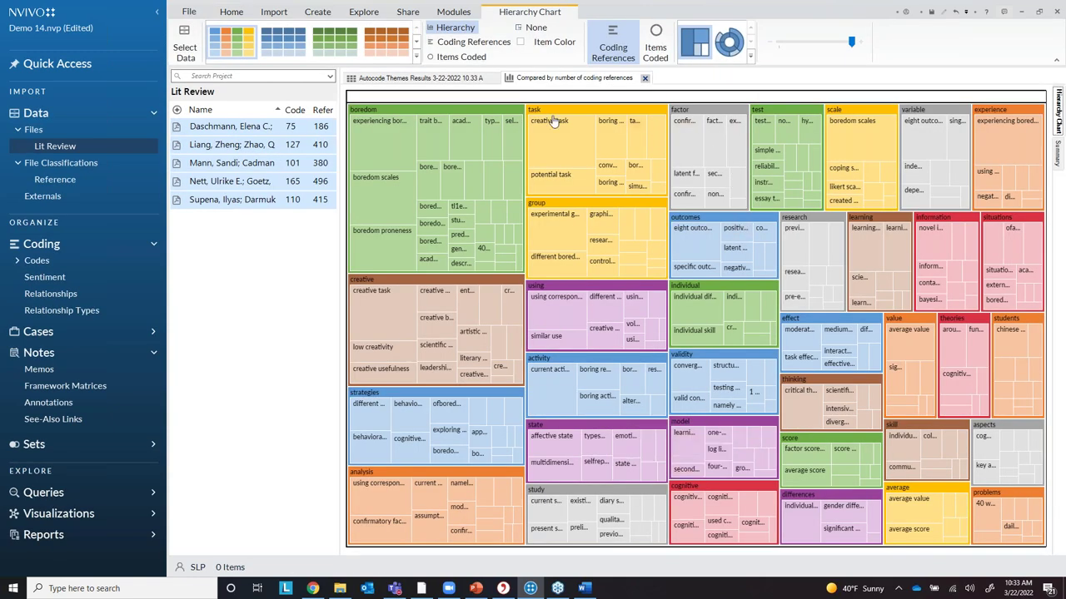
mouse_move(376, 112)
click(376, 118)
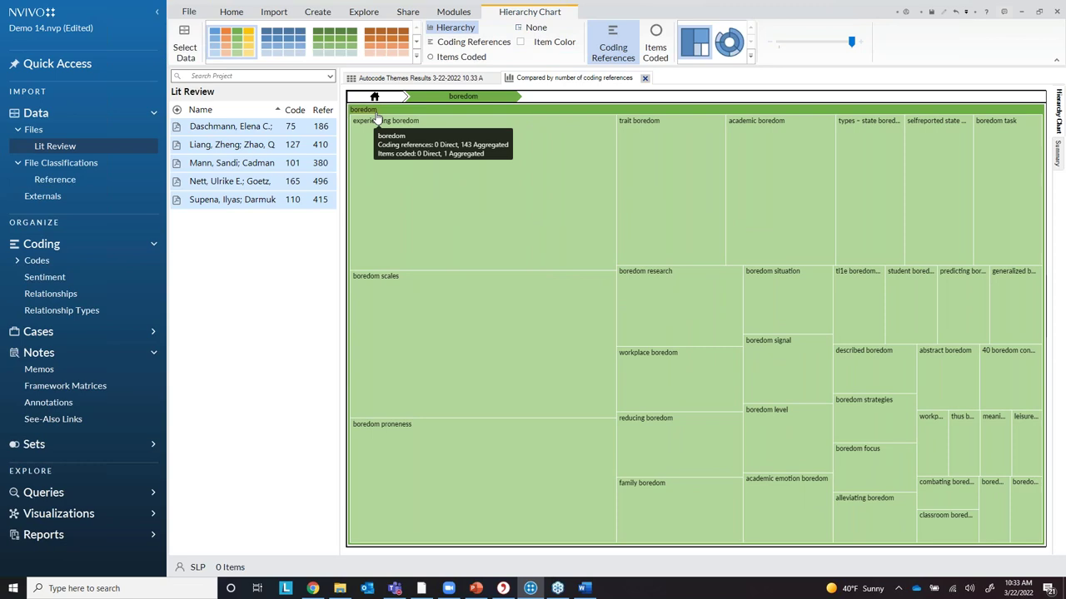
click(376, 114)
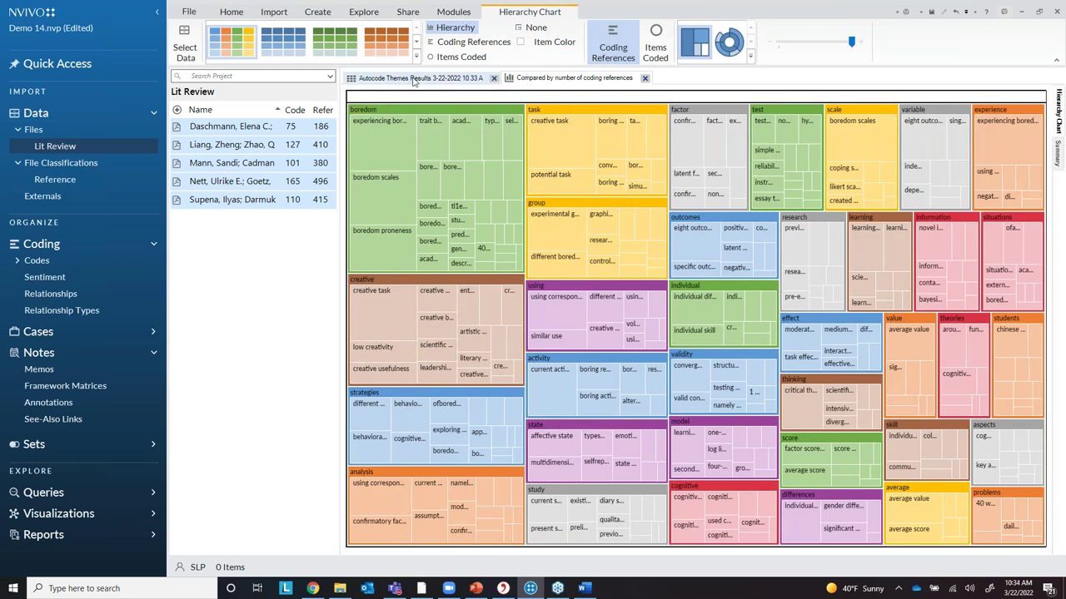
Inspect the Autocode Themes Results matrix of coding references per Lit Review file and theme.
click(413, 79)
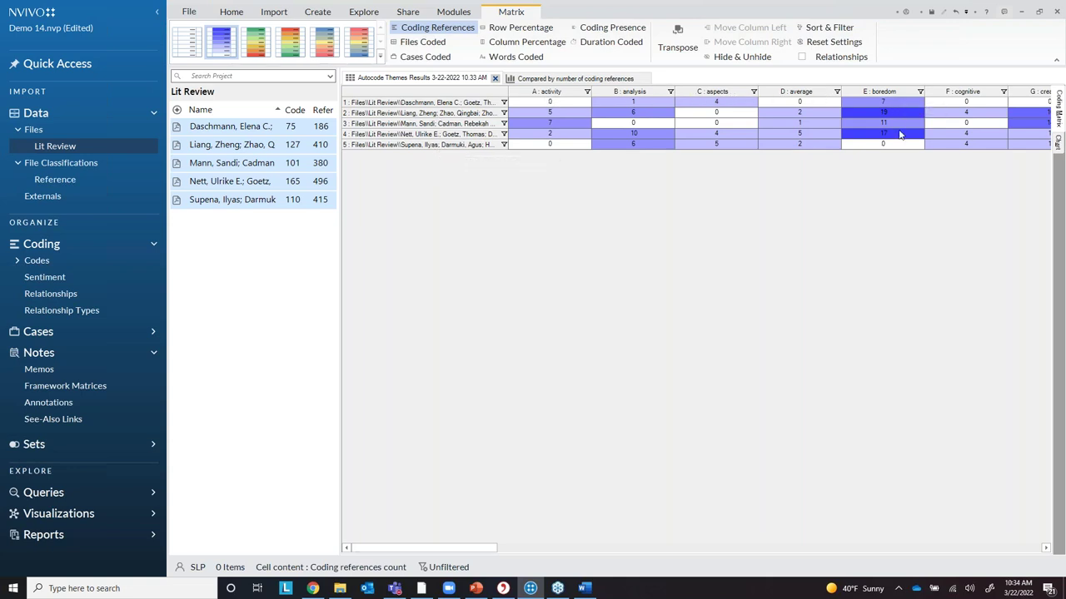
drag(480, 548, 605, 553)
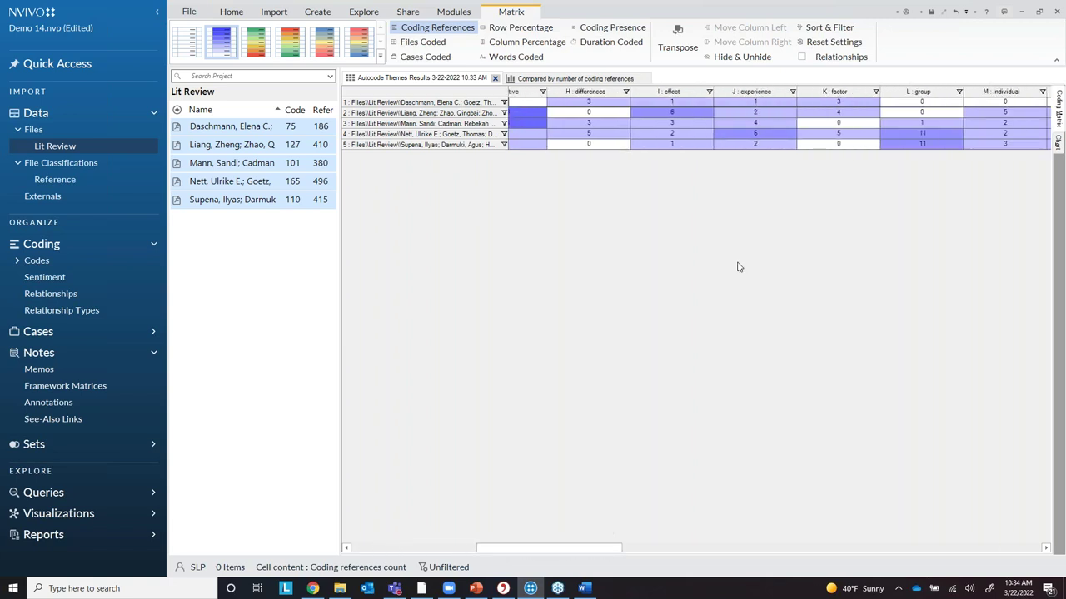
right_click(772, 133)
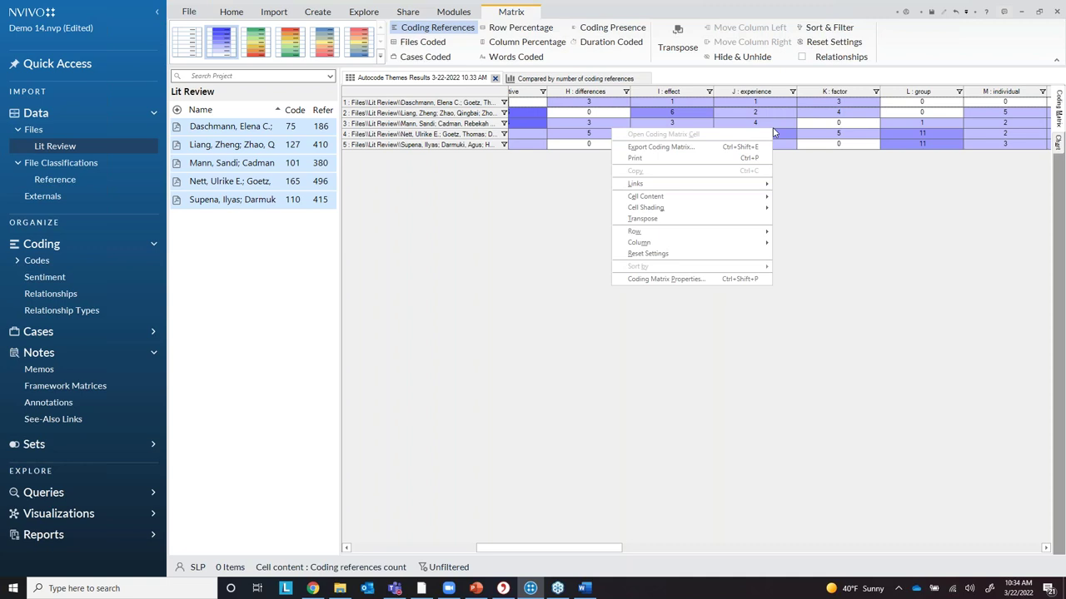
click(812, 197)
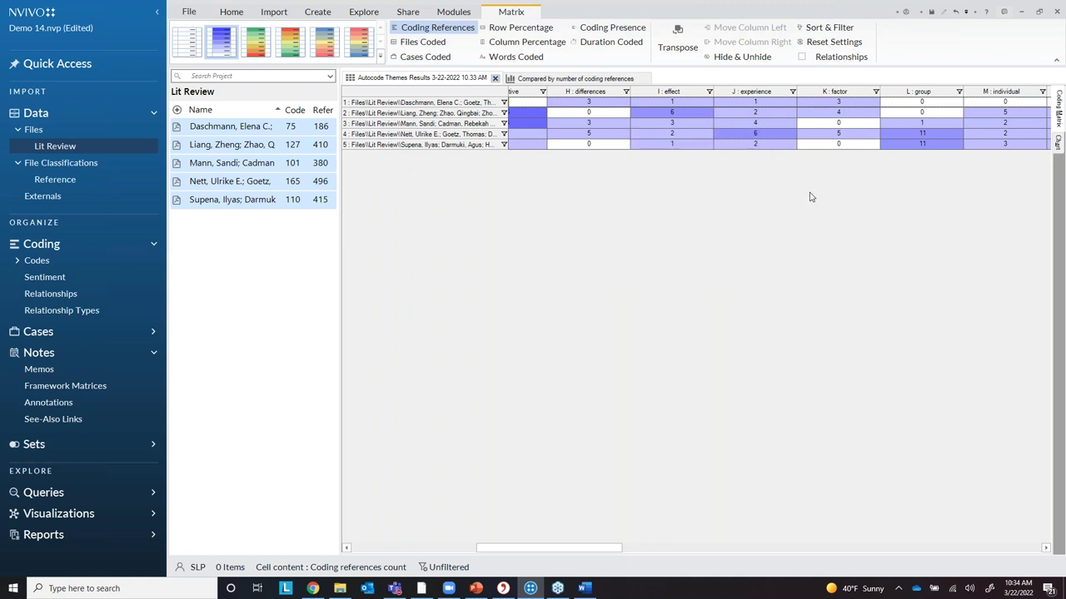
drag(614, 549, 489, 552)
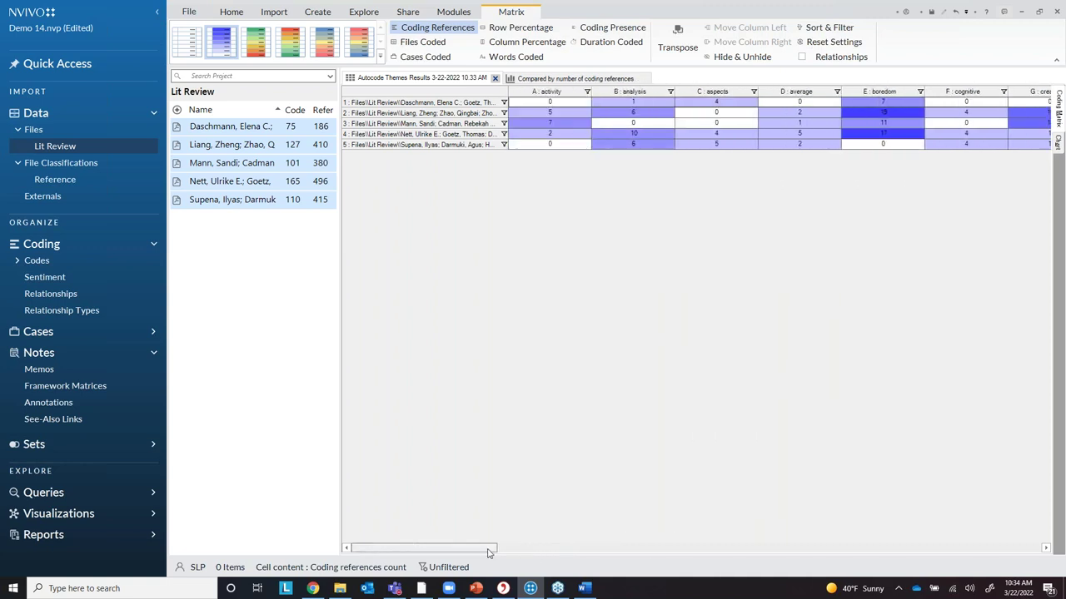
Show the Autocoded Themes code list and close the results matrix and hierarchy chart.
click(18, 263)
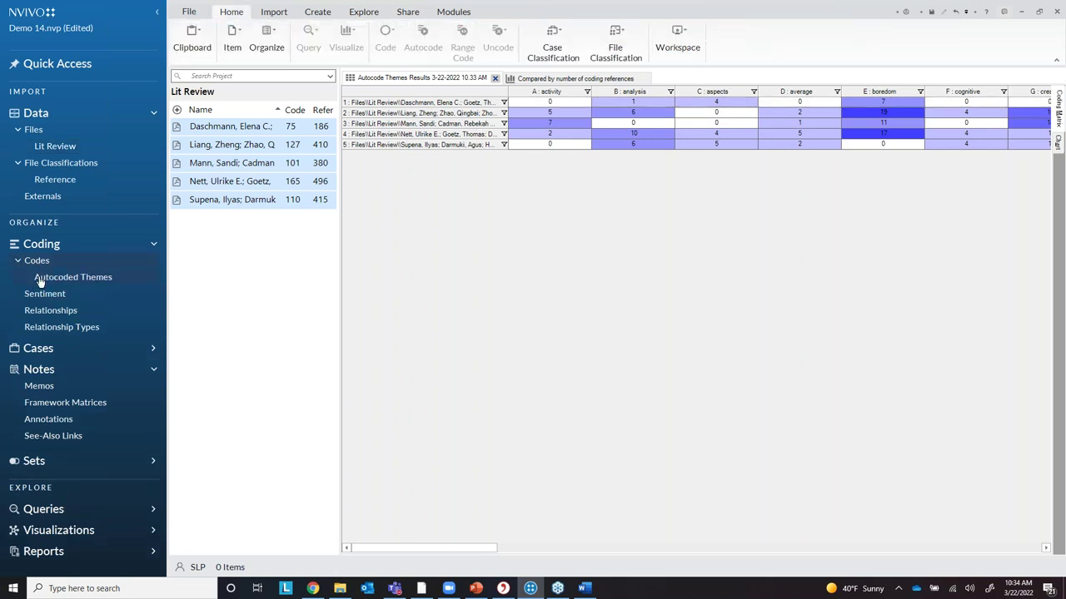
click(46, 279)
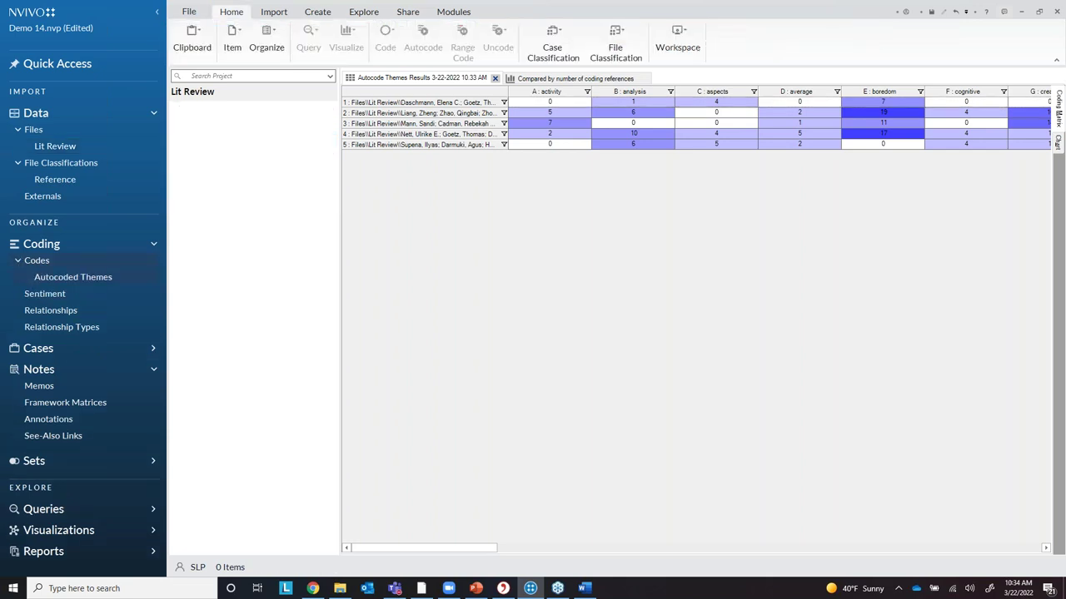
click(495, 79)
click(486, 78)
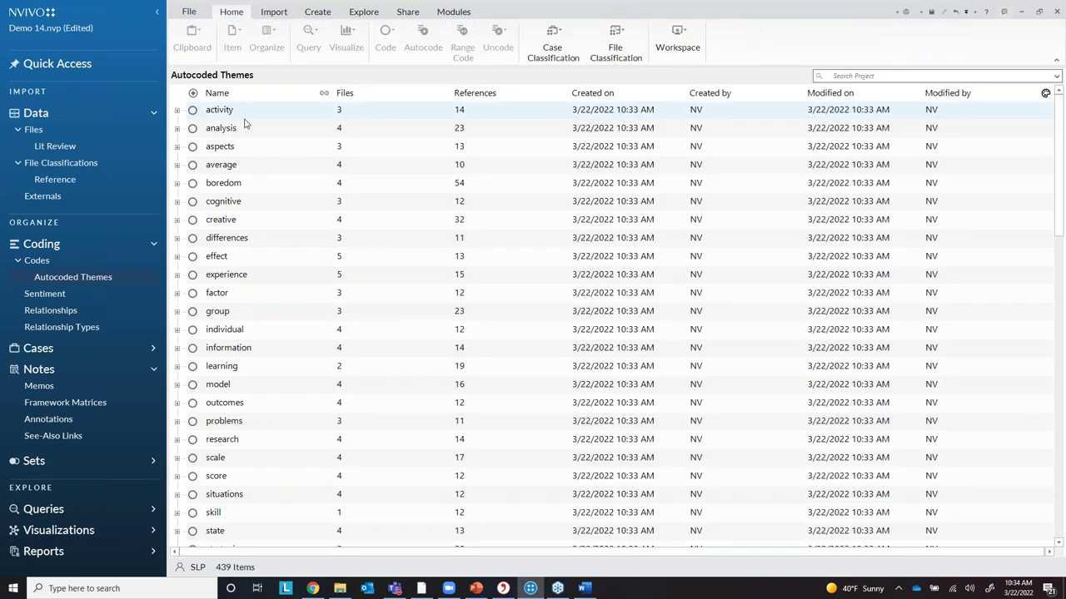
Check boredom's child codes, then return to the Lit Review files list.
click(176, 184)
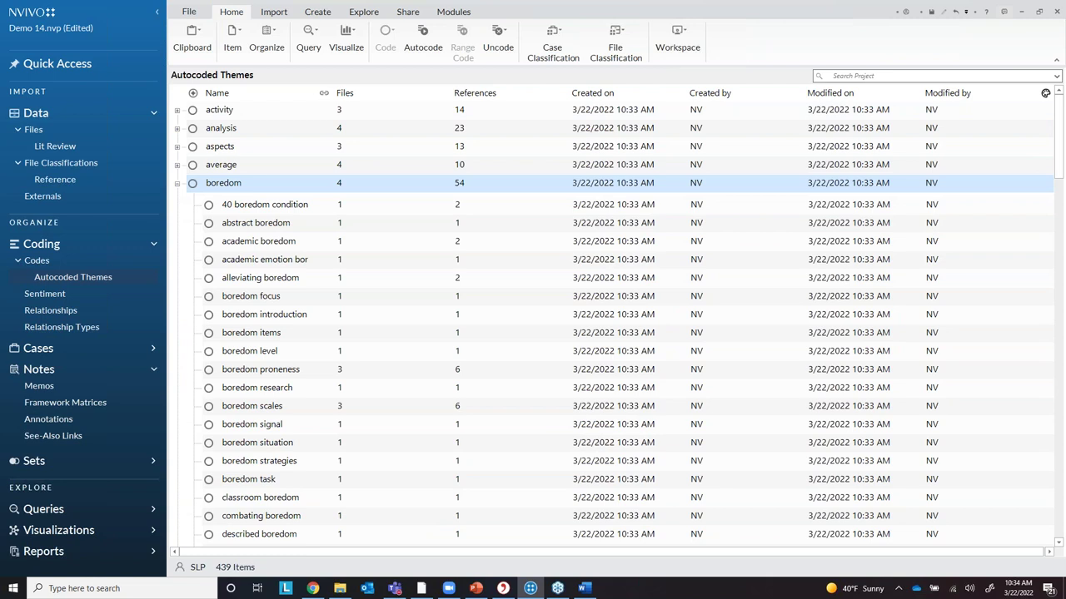
key(Left)
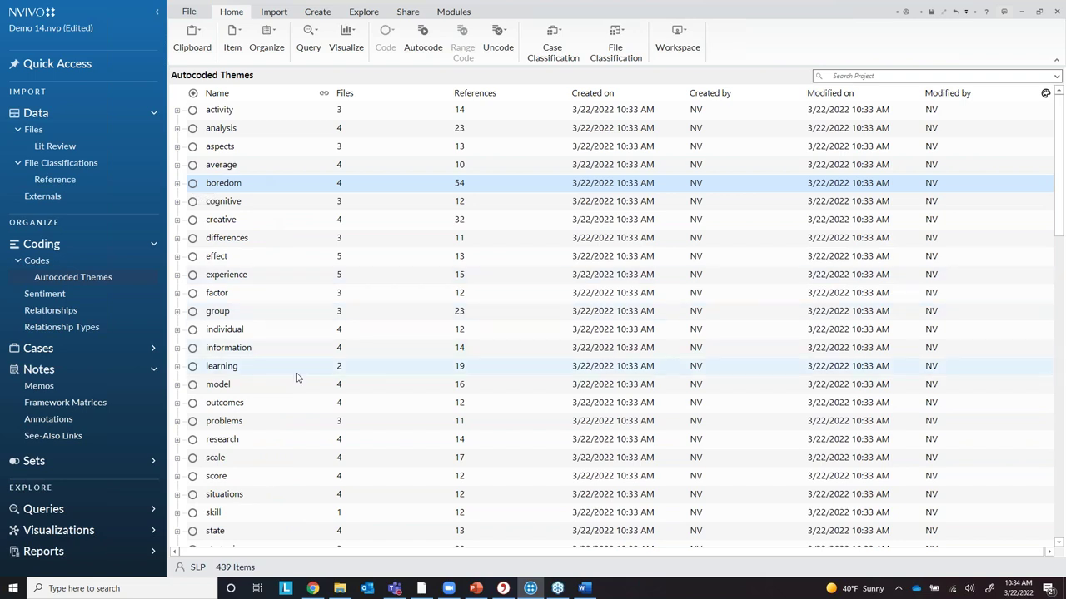
click(56, 148)
Open the novelty and boredom article and select its Participants and Procedure passage.
click(311, 131)
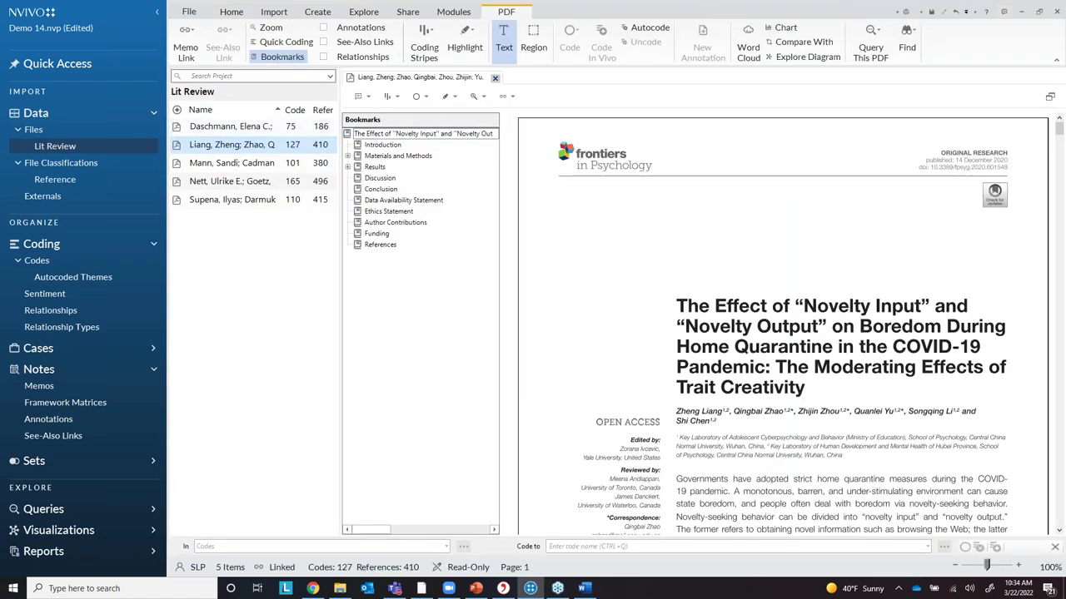
drag(1060, 129, 1058, 246)
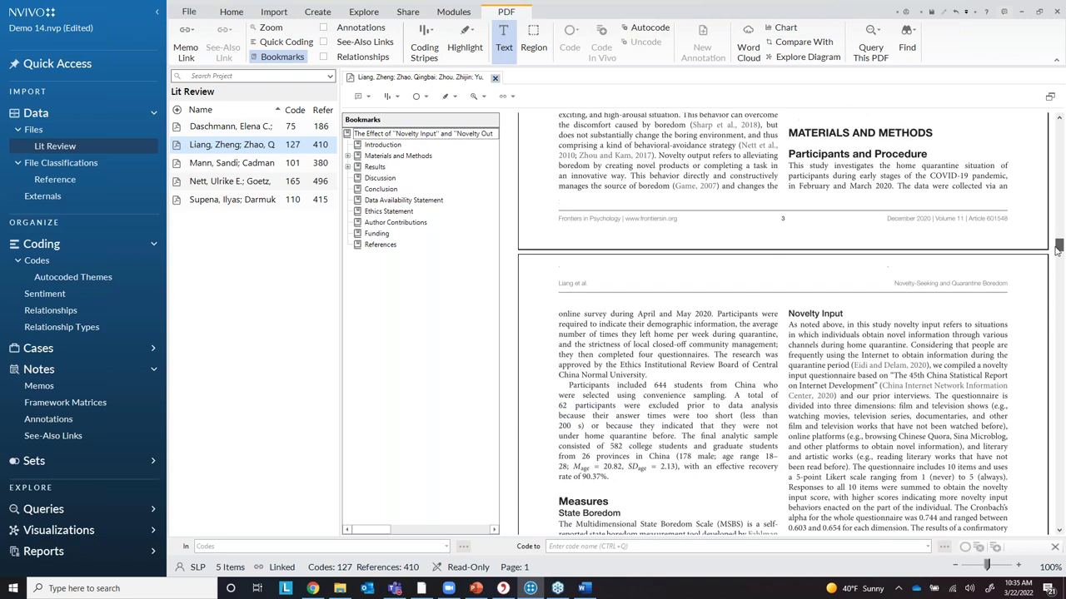
drag(785, 156, 777, 469)
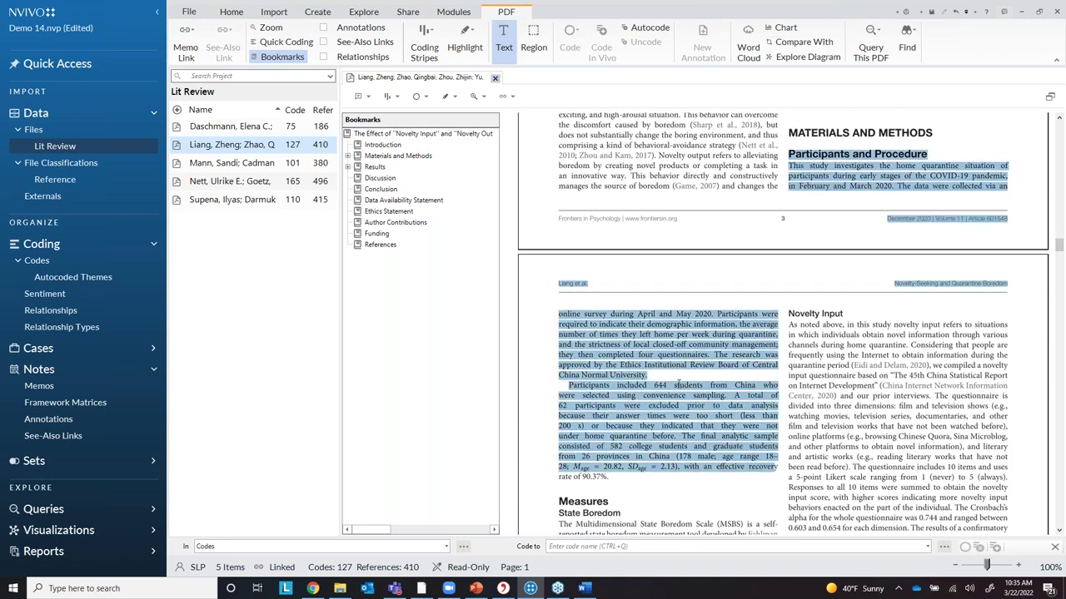
Code the passage to a new top-level code 'Procedures' and show the codes list.
right_click(654, 356)
click(631, 363)
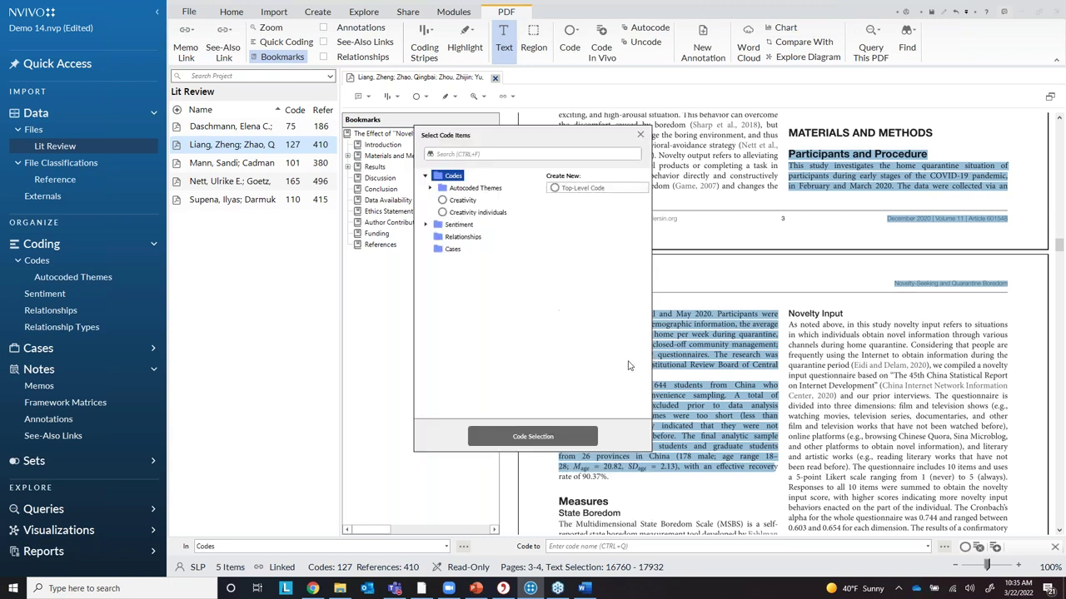
click(584, 189)
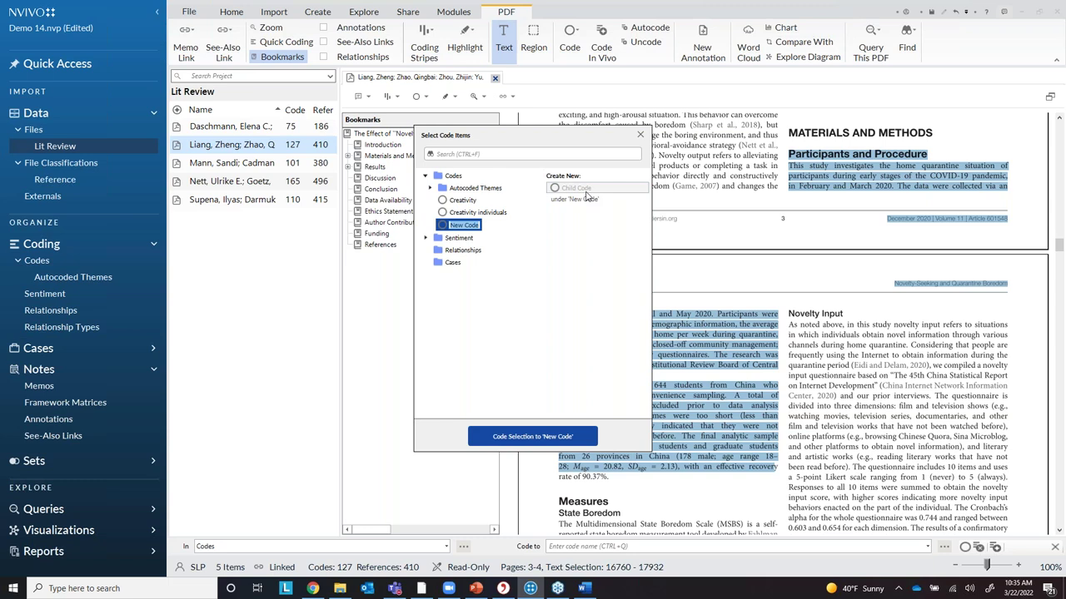
text(Procedures)
click(541, 439)
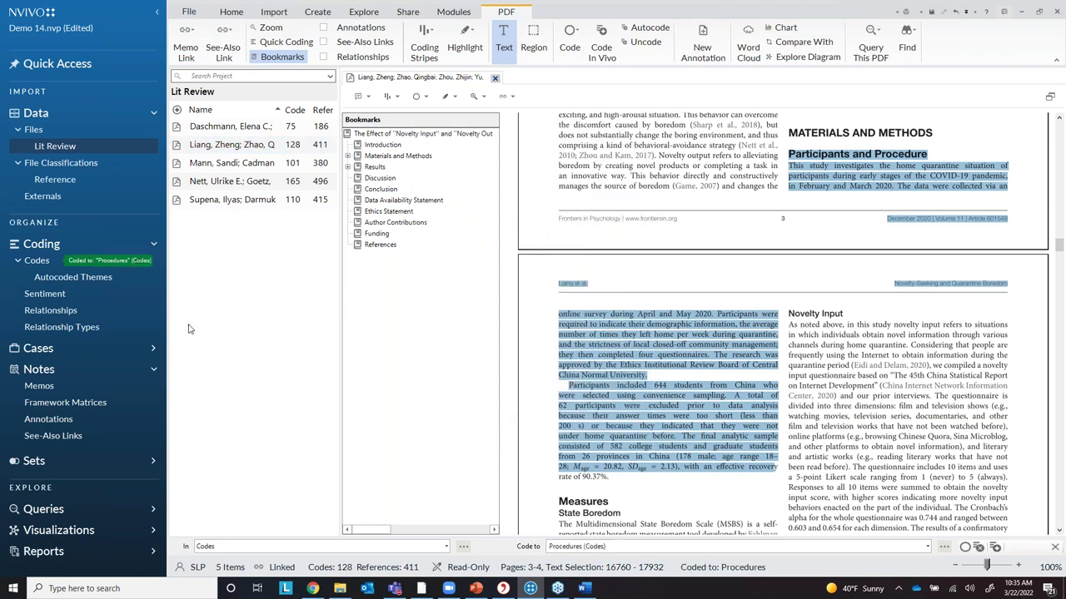
click(38, 263)
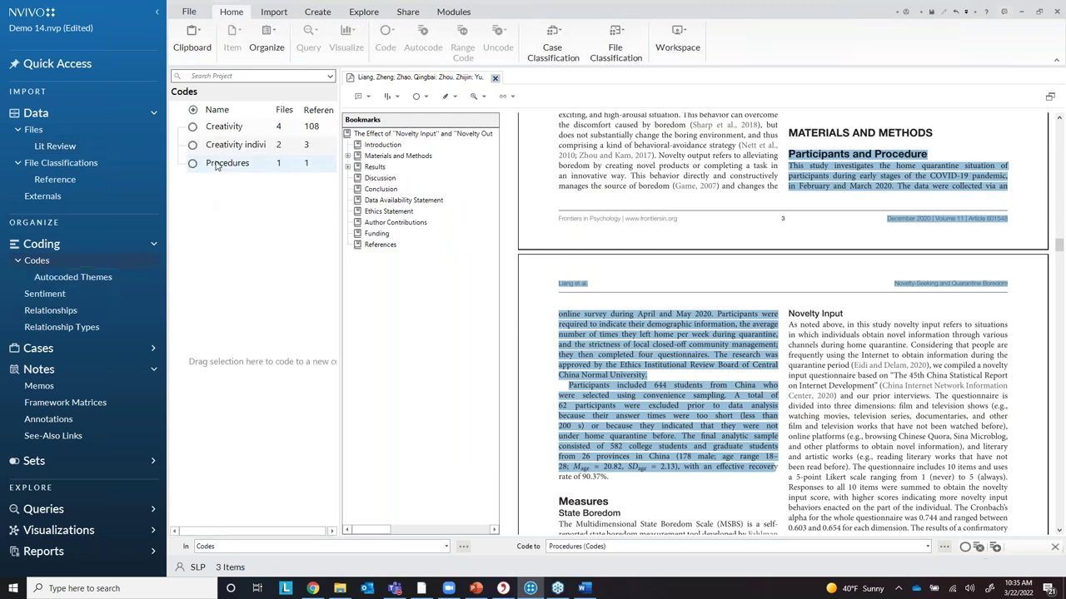
Close the article and start a new Crosstab query from Explore > Queries.
click(496, 78)
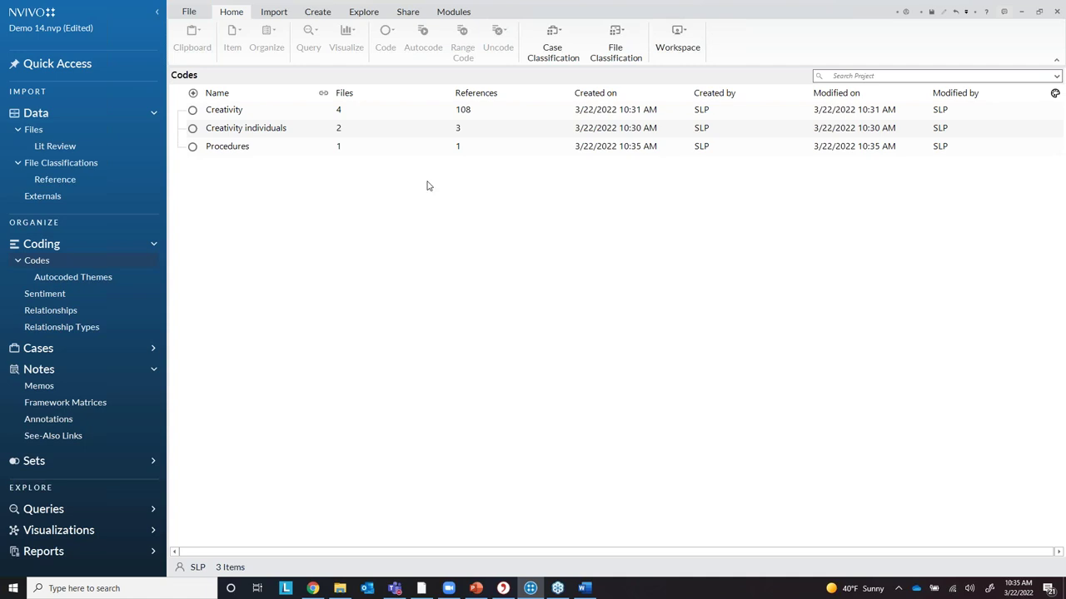
click(364, 14)
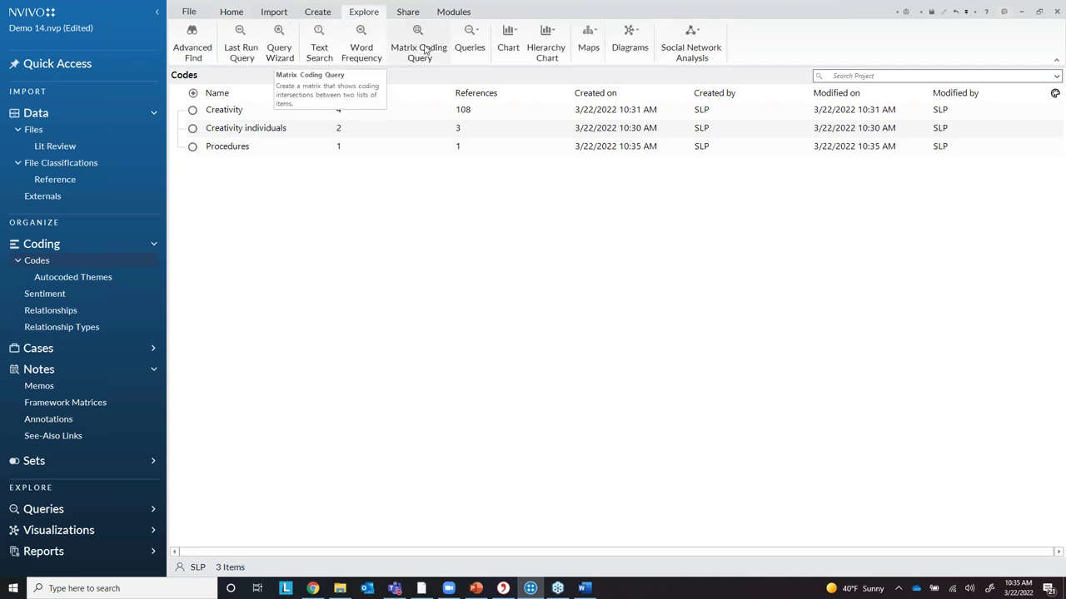
click(467, 49)
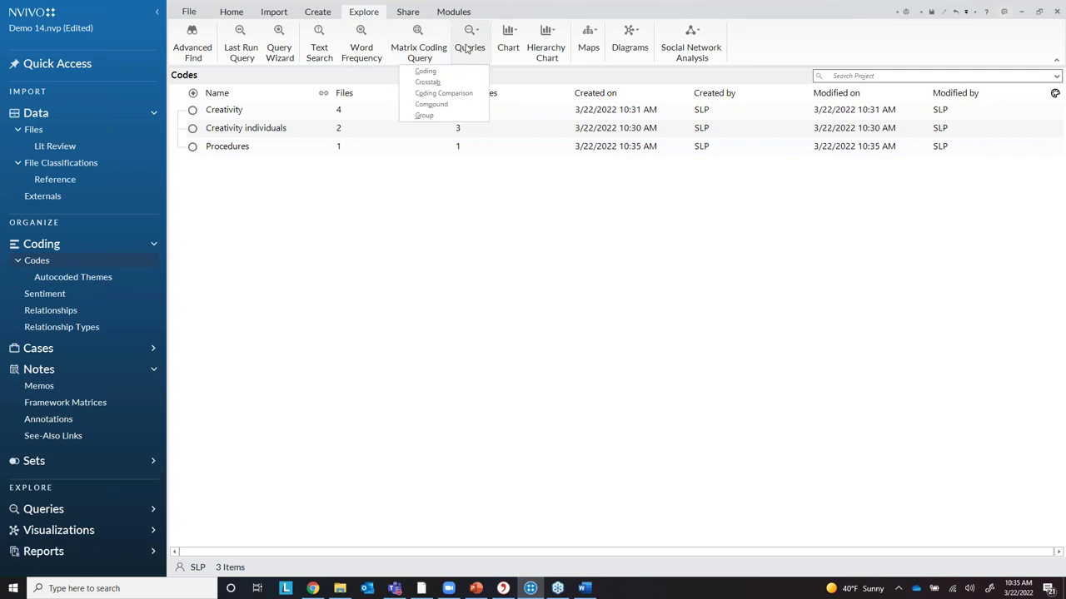
click(427, 81)
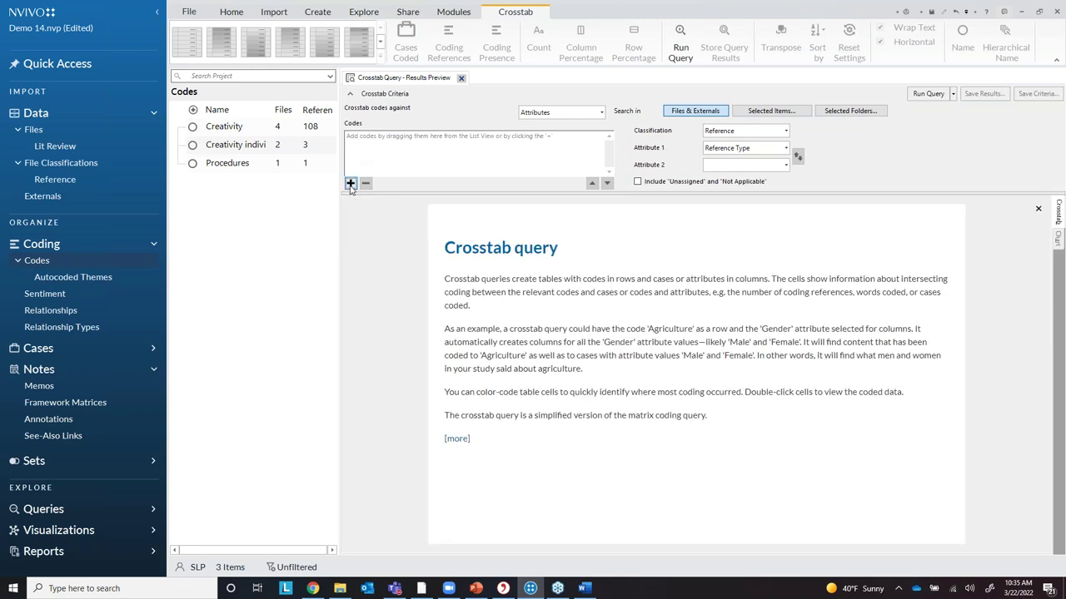
Add the autocoded themes boredom and creative as the crosstab query's codes.
click(350, 182)
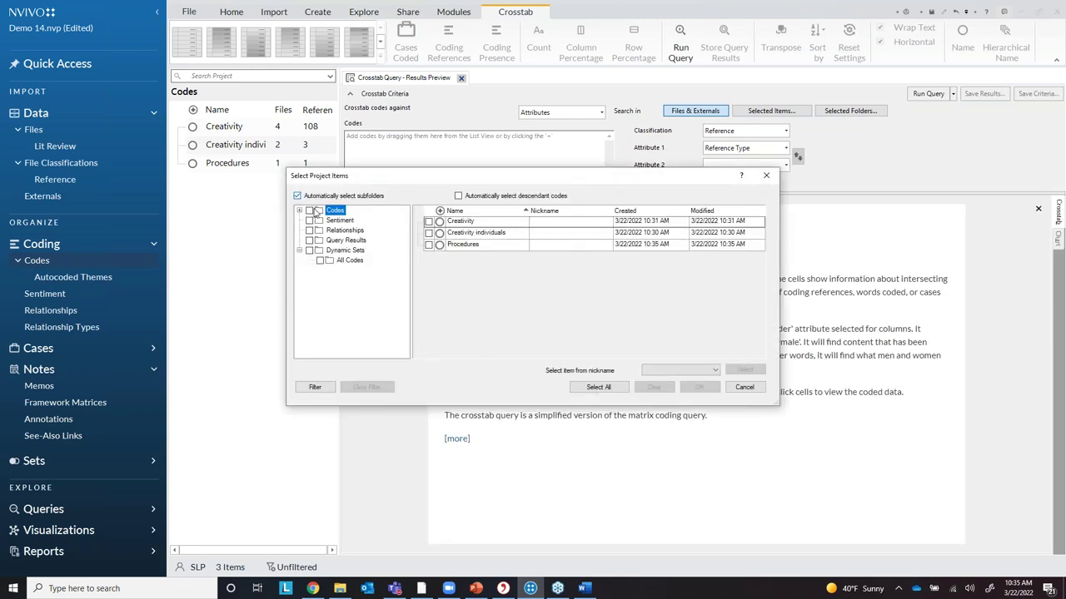
click(300, 211)
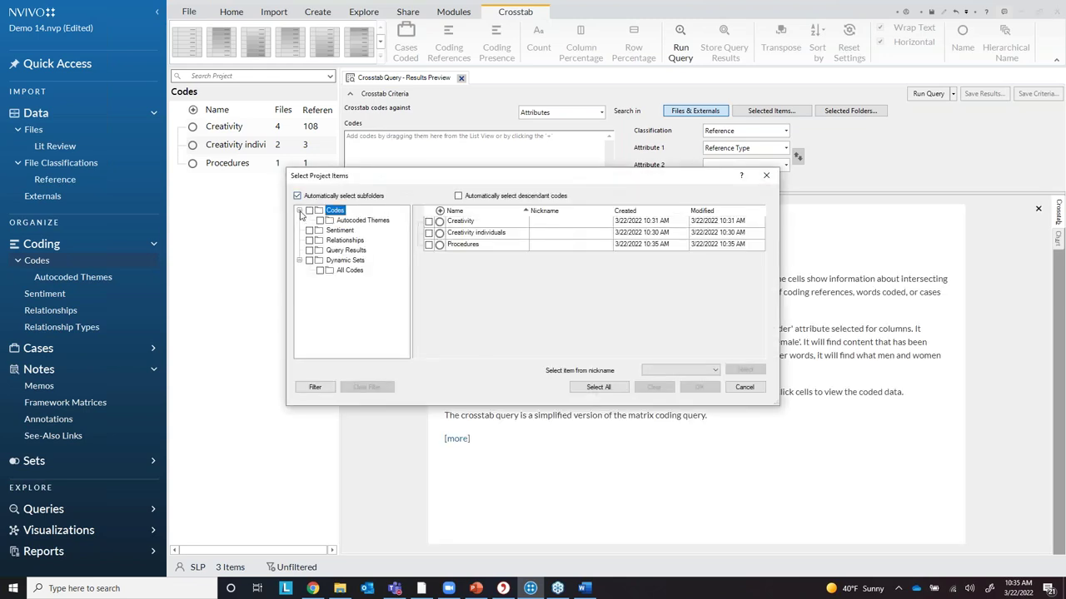
click(349, 219)
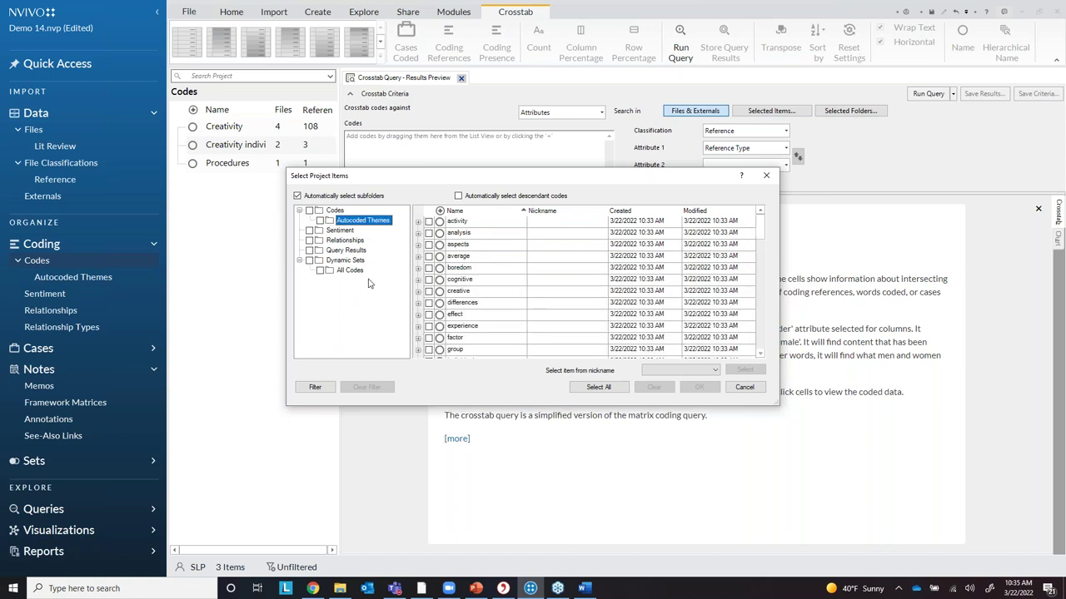
click(429, 269)
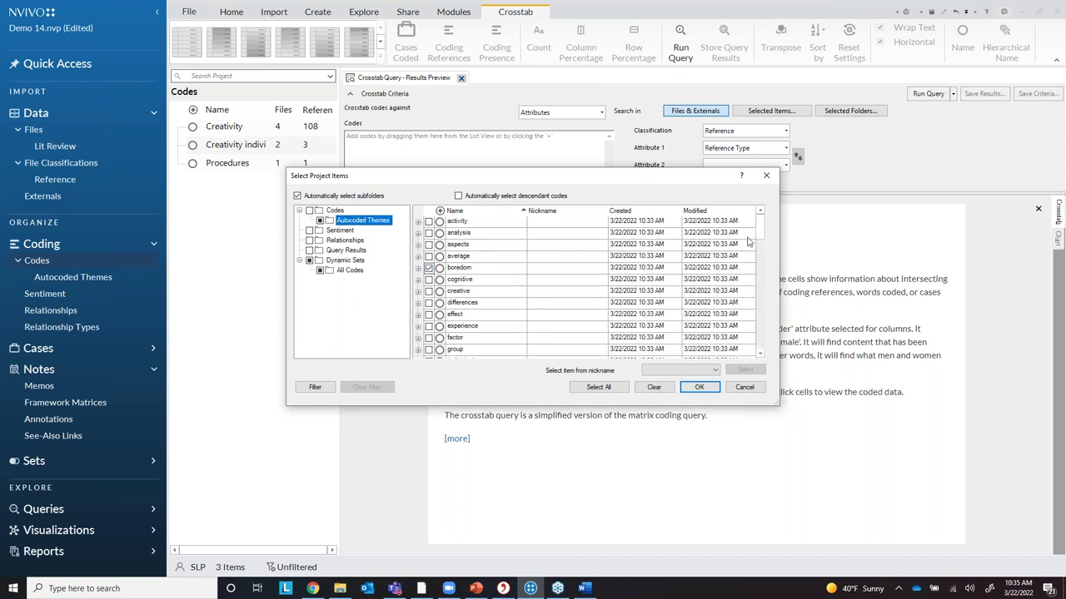
scroll(526, 271, down, 1)
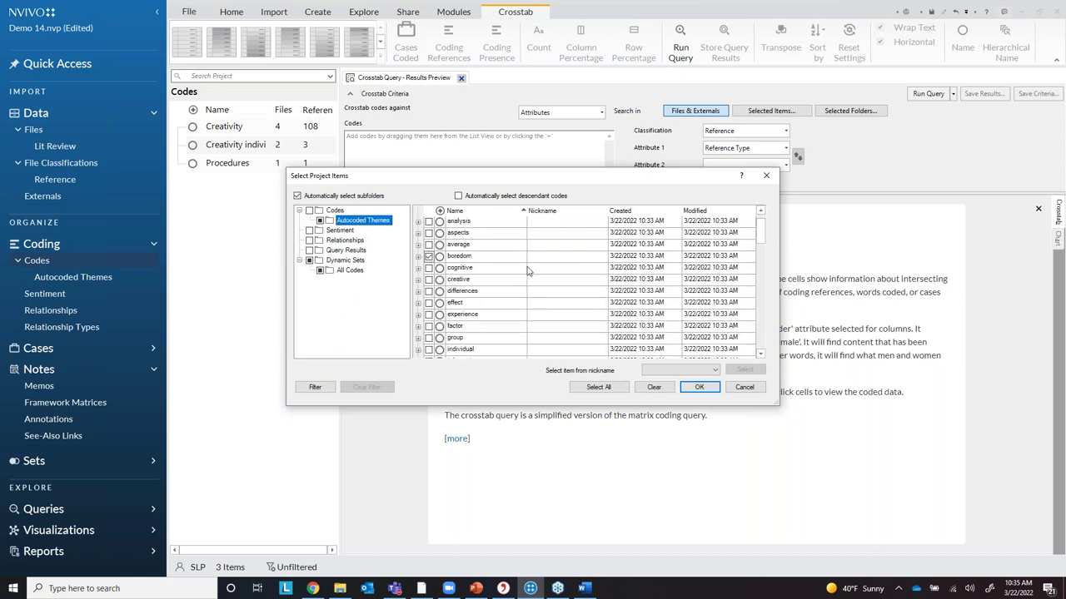
click(429, 280)
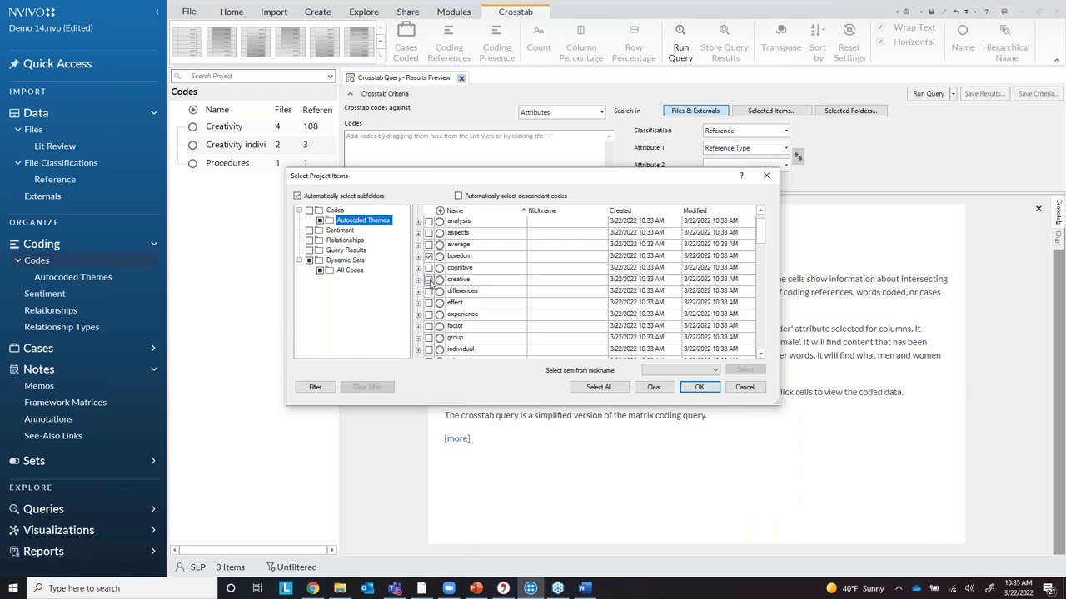
click(699, 388)
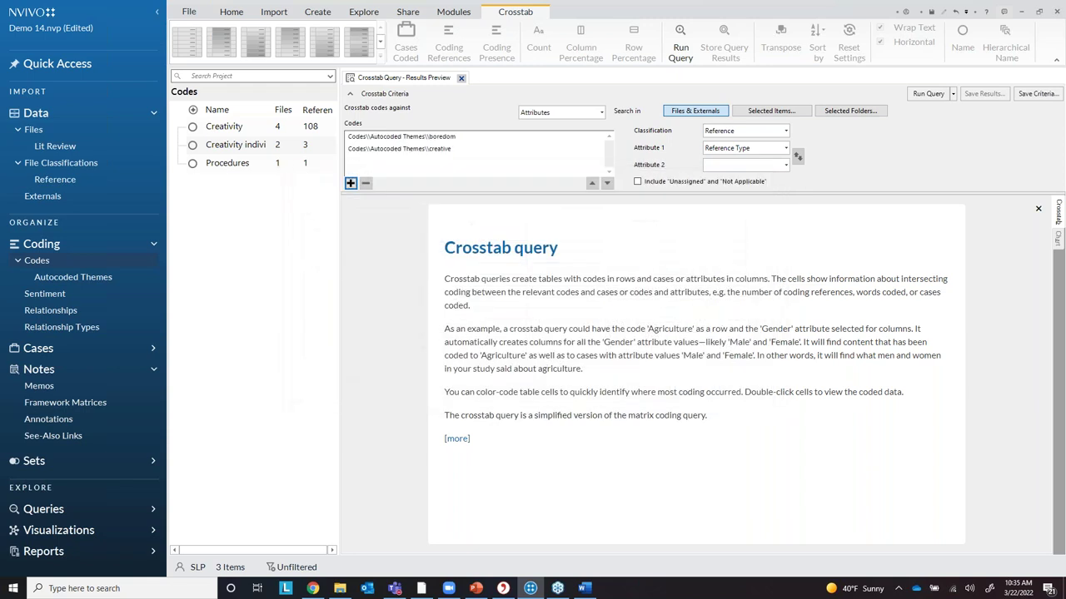
click(785, 148)
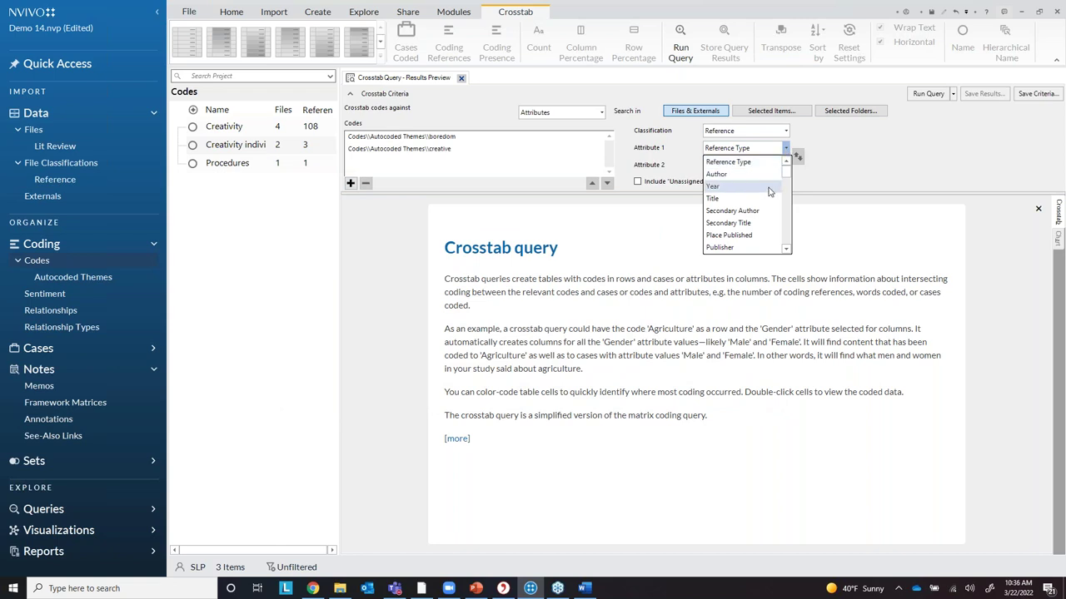
Crosstab by Year, run it, count coding references, and apply green heat-map shading.
click(771, 187)
click(928, 93)
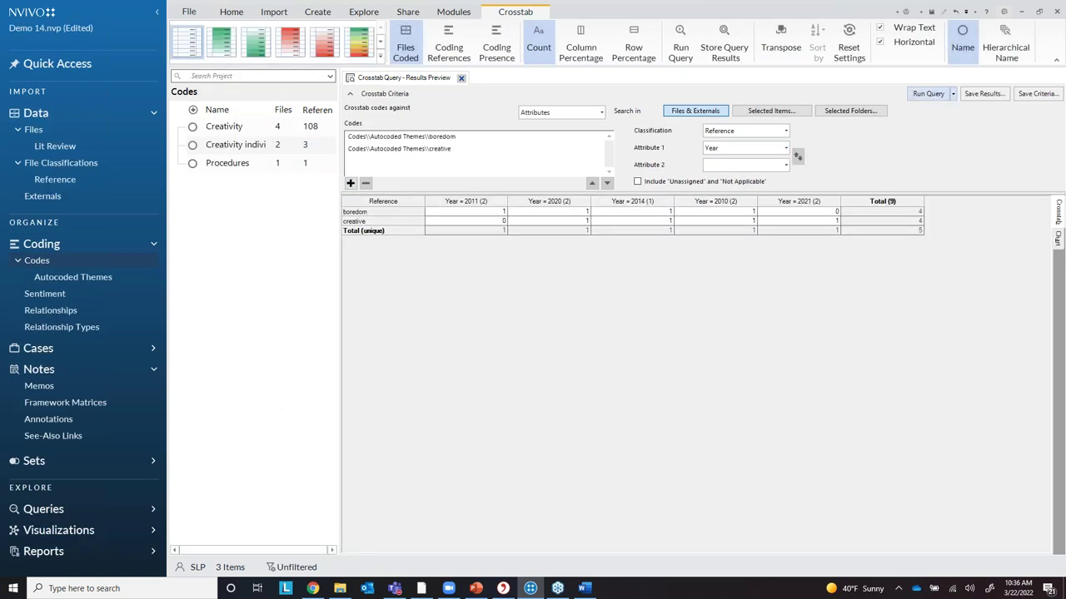
click(450, 47)
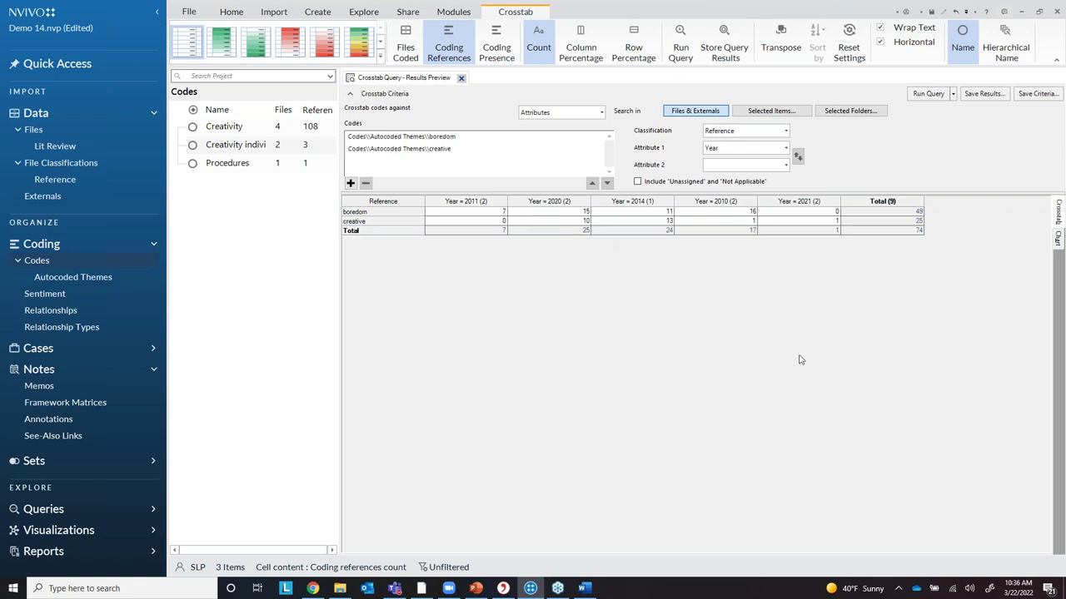
click(222, 44)
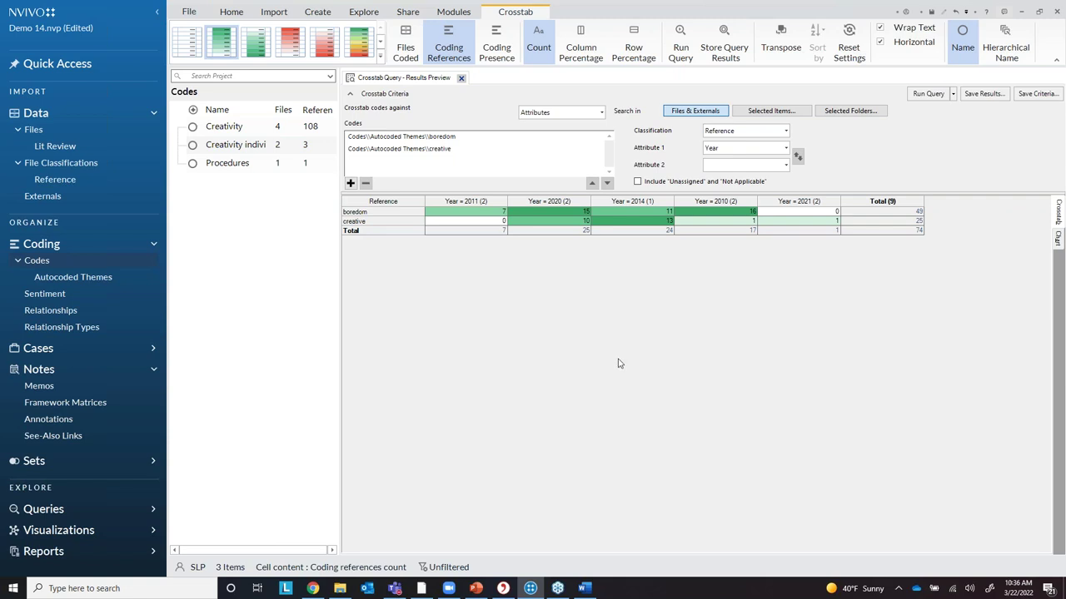
click(786, 148)
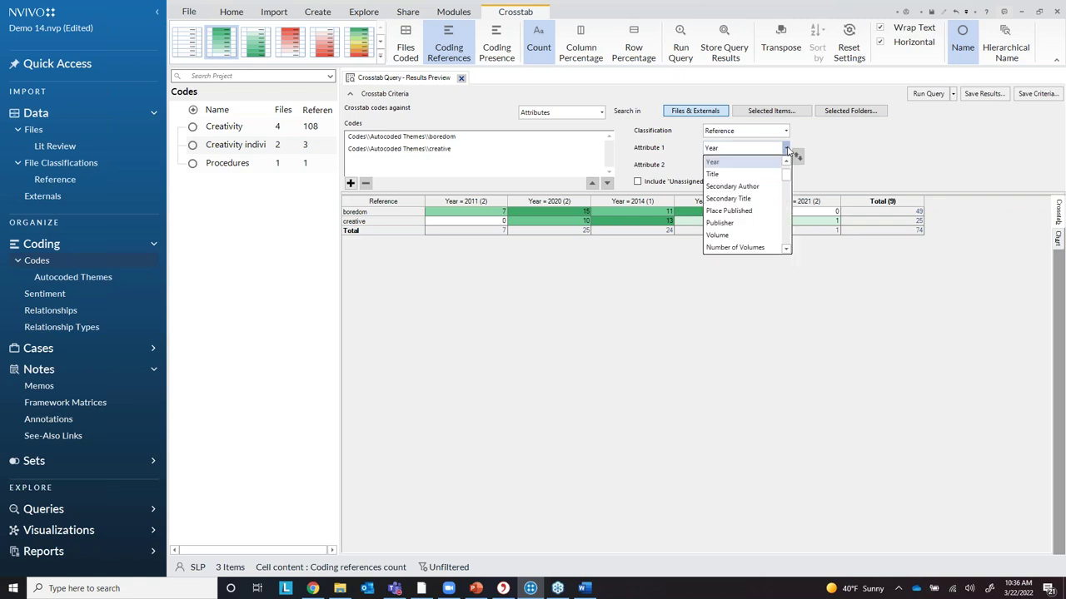
mouse_move(786, 171)
mouse_down()
mouse_move(786, 198)
mouse_move(785, 158)
mouse_up()
click(504, 329)
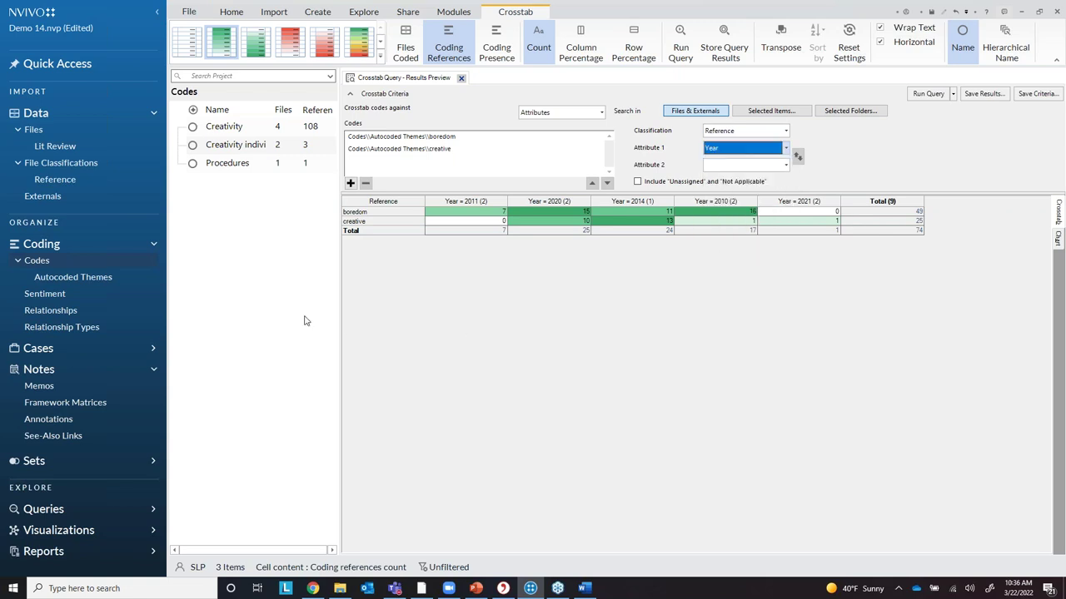
Close the crosstab results and bring up the boredom code's context menu in Autocoded Themes.
click(461, 77)
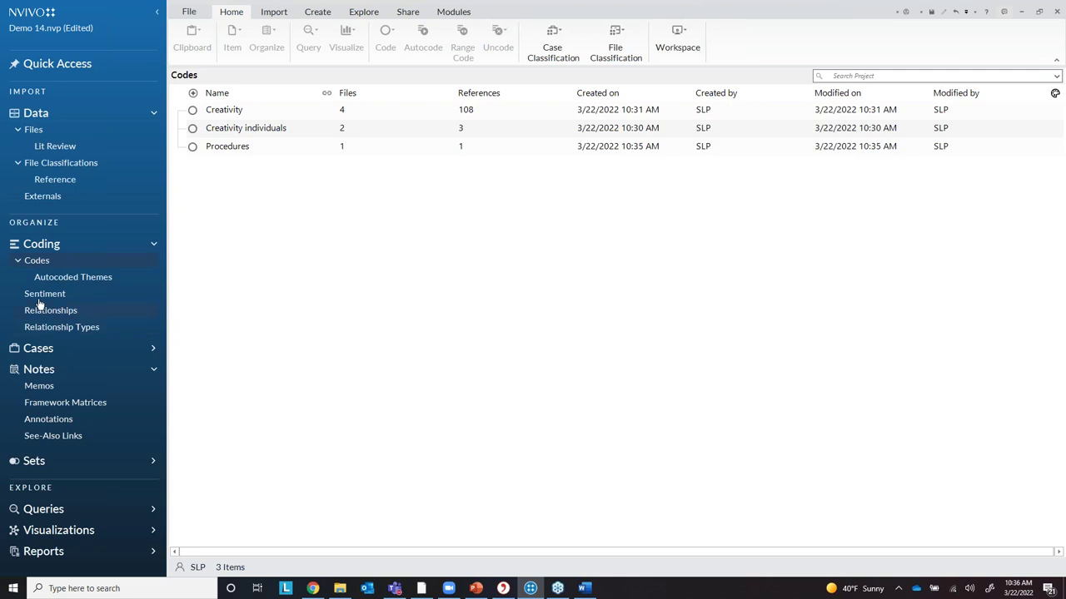
click(59, 283)
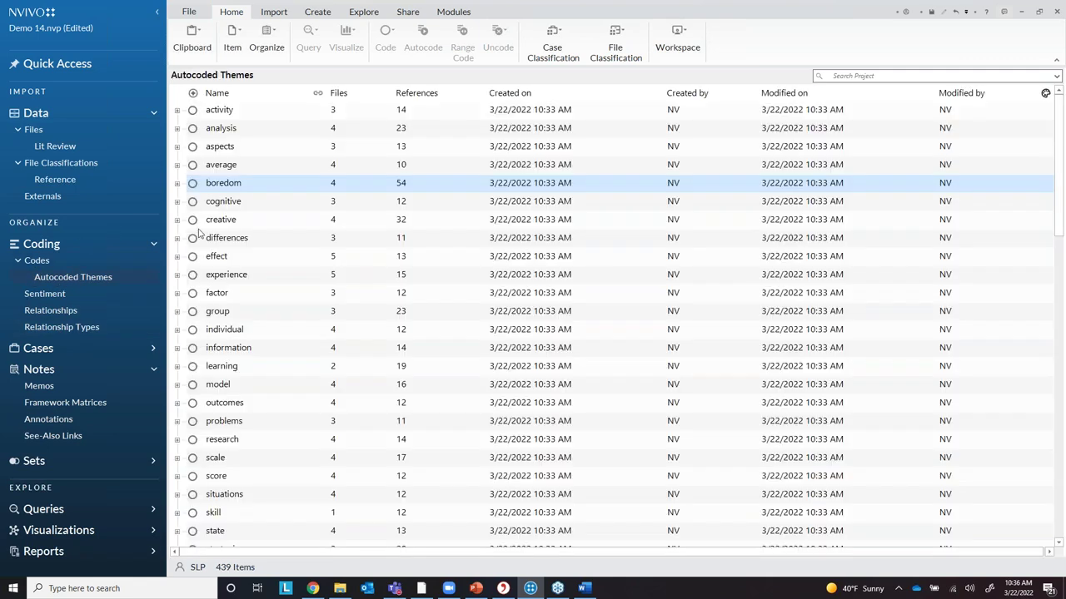
right_click(260, 187)
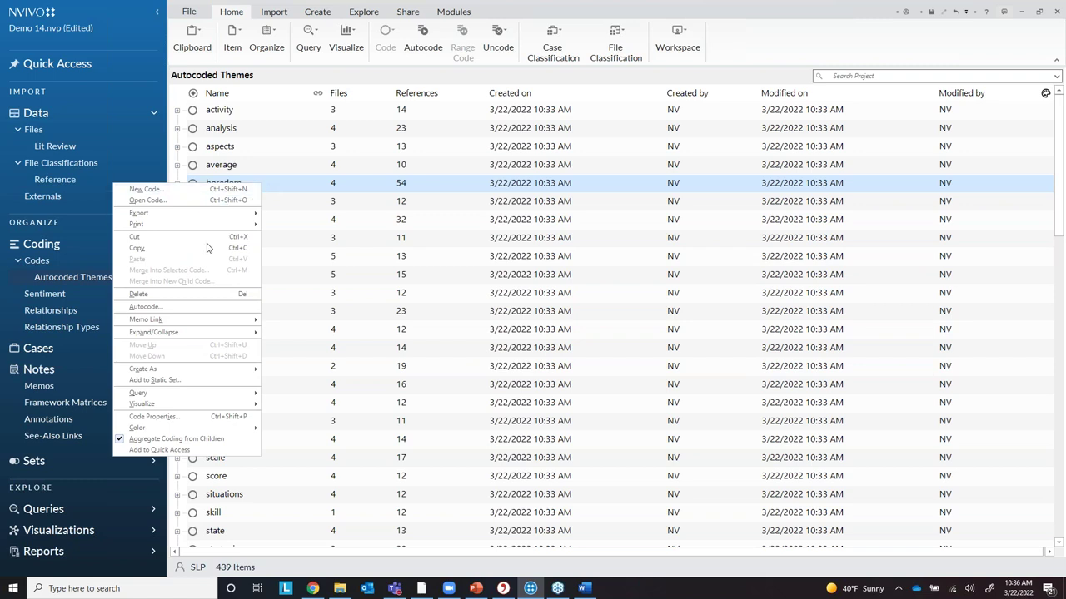
Export boredom in Reference View as a Word document, opening it on export.
mouse_move(187, 347)
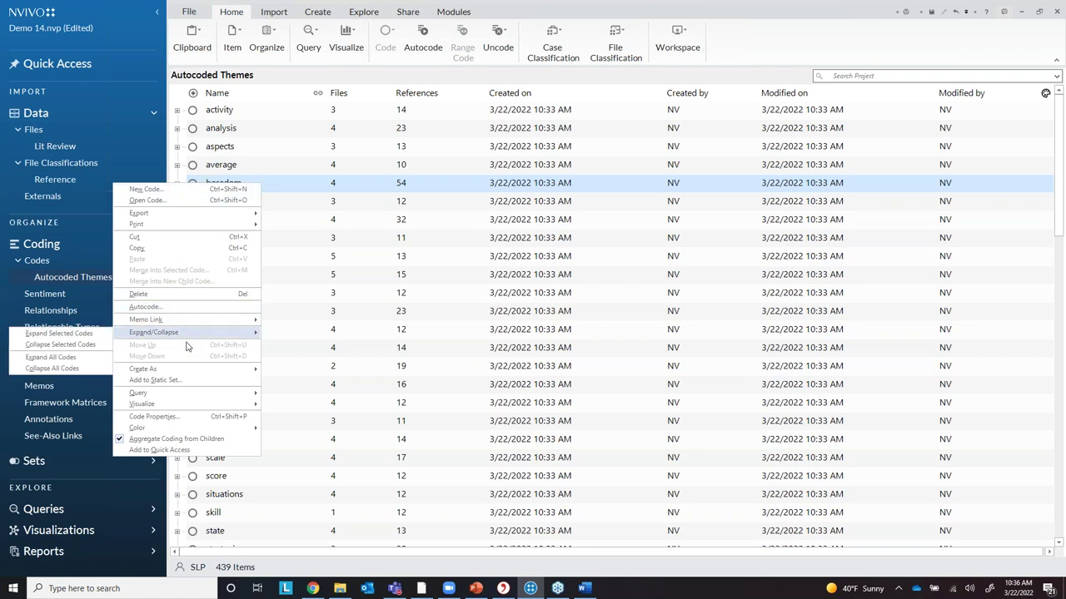
mouse_move(194, 217)
click(289, 218)
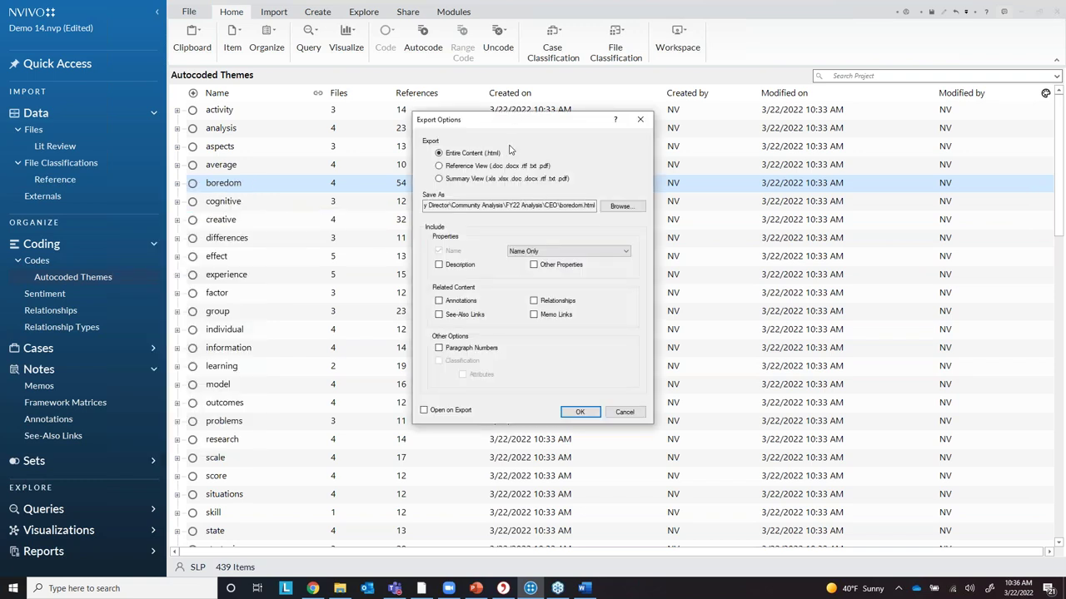
click(439, 166)
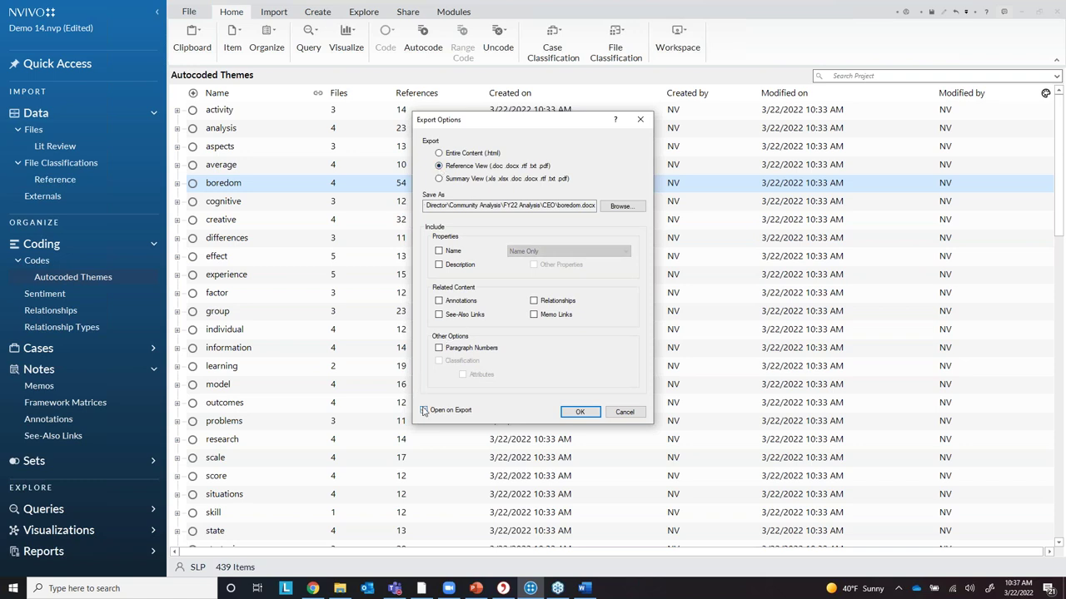
click(586, 412)
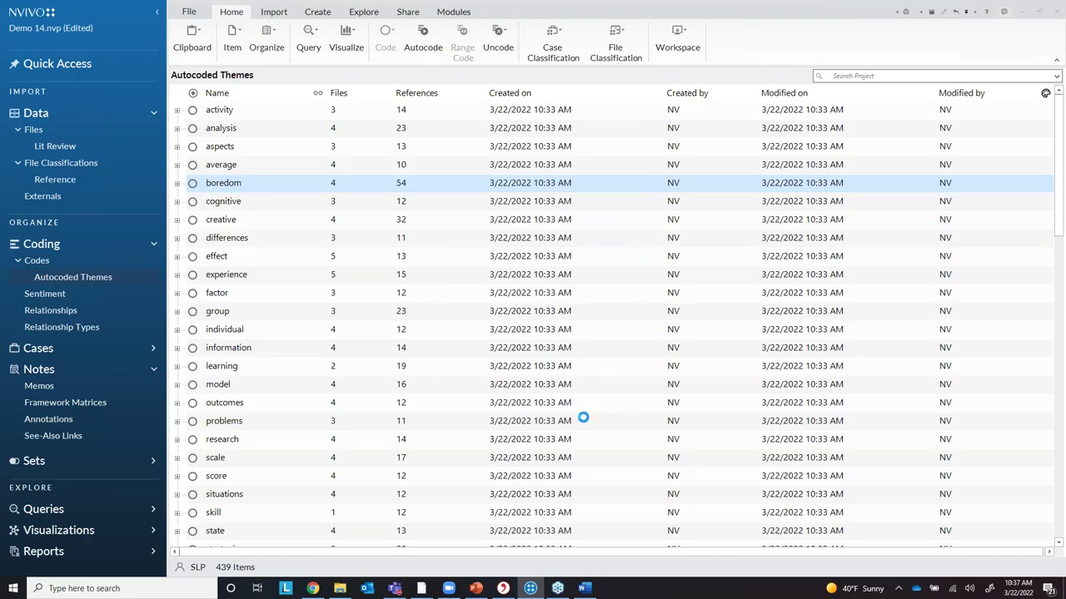
key(alt+Tab)
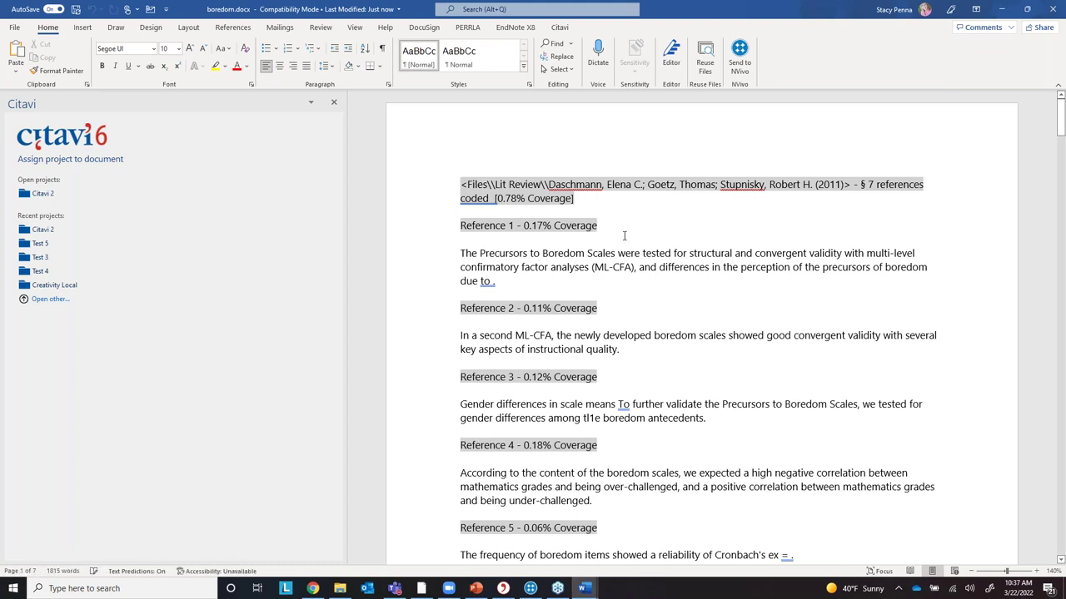
Assign the Citavi 2 project to boredom.docx from the Citavi ribbon tab.
click(563, 31)
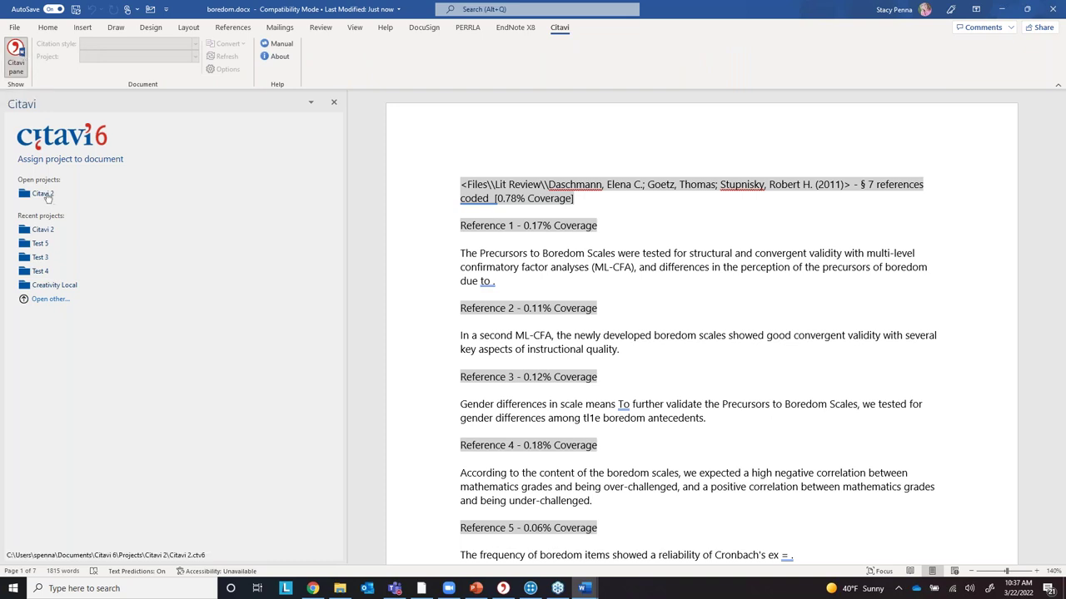
click(42, 193)
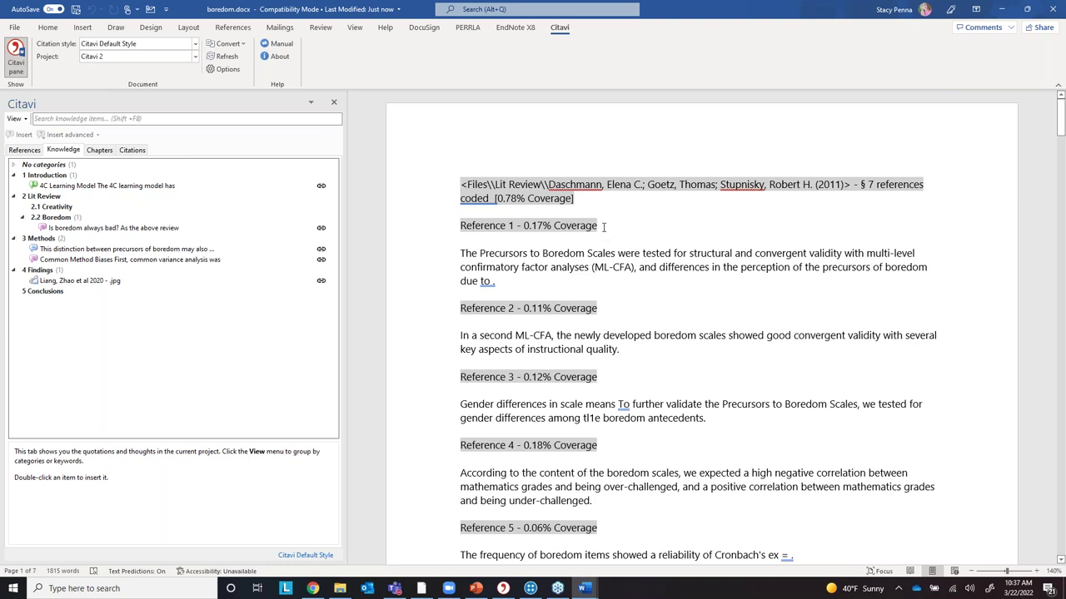
Insert the 4C Learning Model knowledge item below Reference 1 and switch citations to APA 7th.
key(Return)
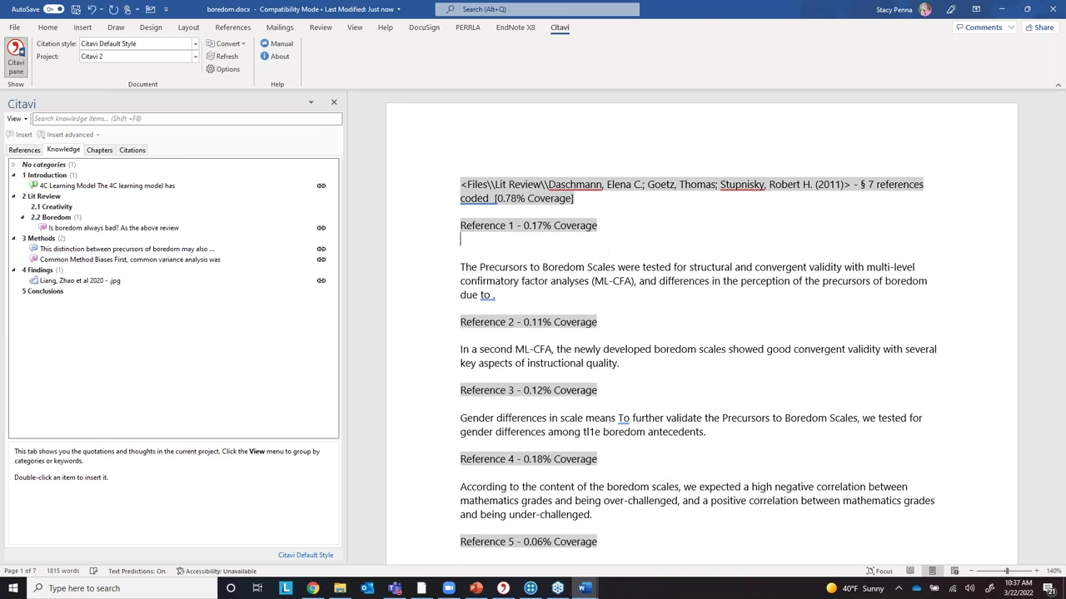
key(Return)
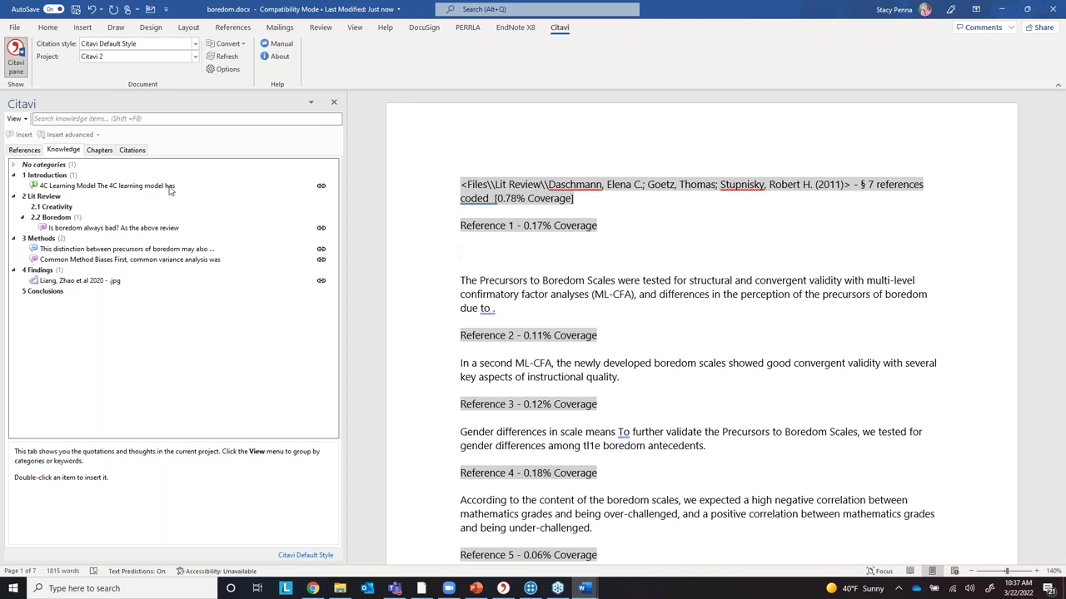
click(160, 187)
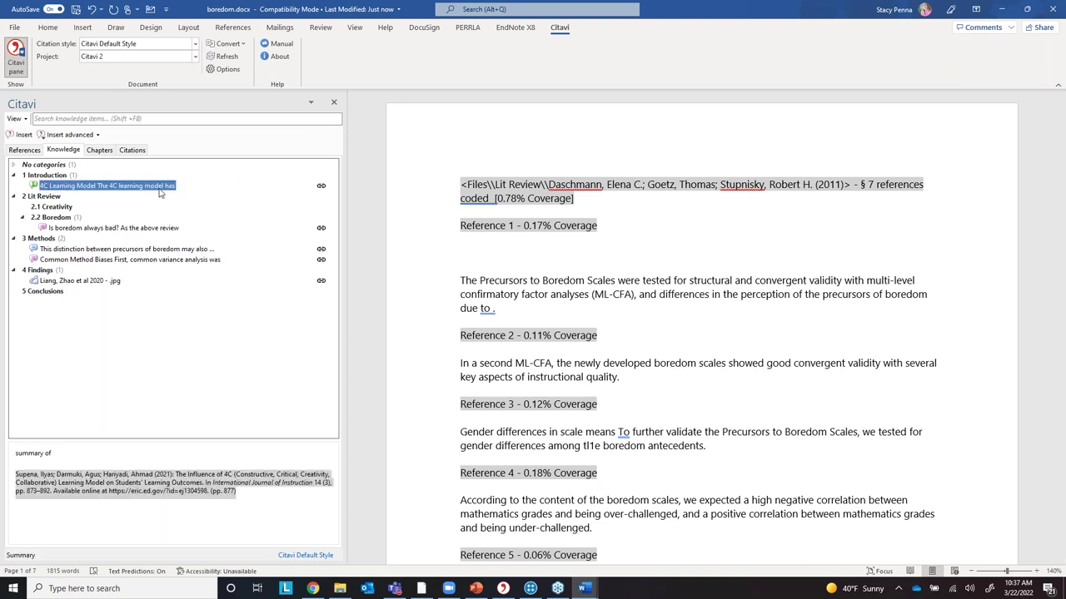
drag(161, 188, 529, 254)
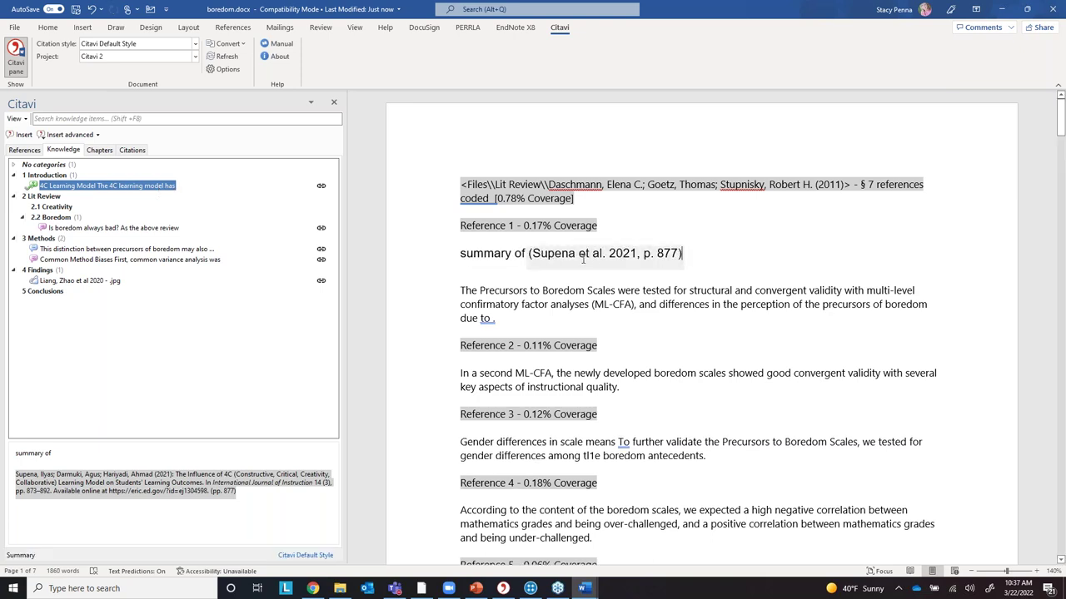
mouse_move(1061, 117)
mouse_down()
mouse_move(1061, 511)
mouse_move(1060, 115)
mouse_up()
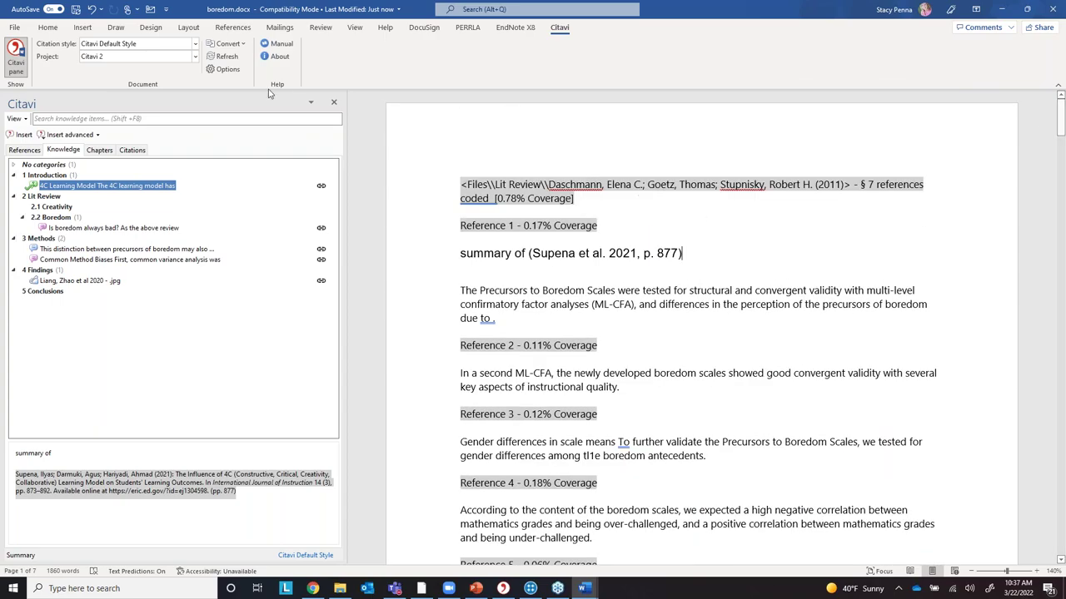
click(196, 44)
click(176, 57)
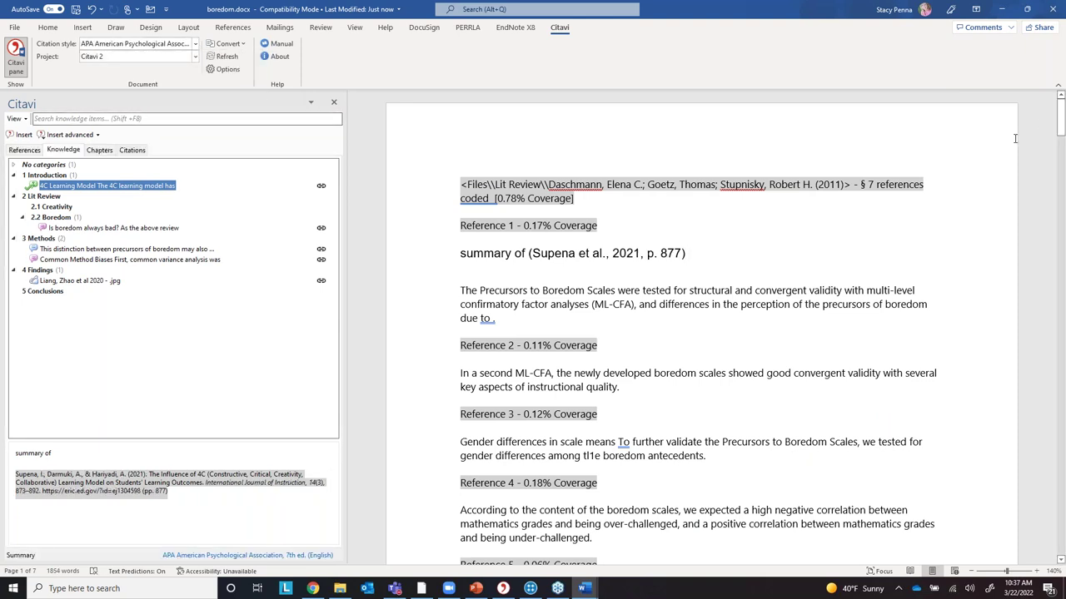
Add the Citavi quote 'This distinction between precursors of boredom…' as a new paragraph above Reference 2.
drag(1061, 121, 1061, 169)
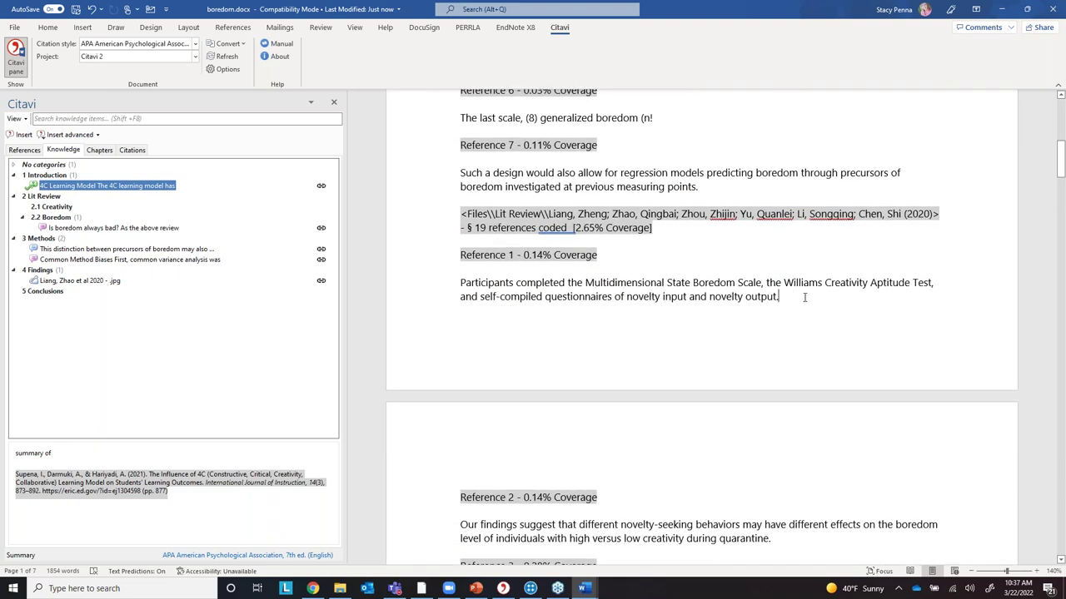
key(Return)
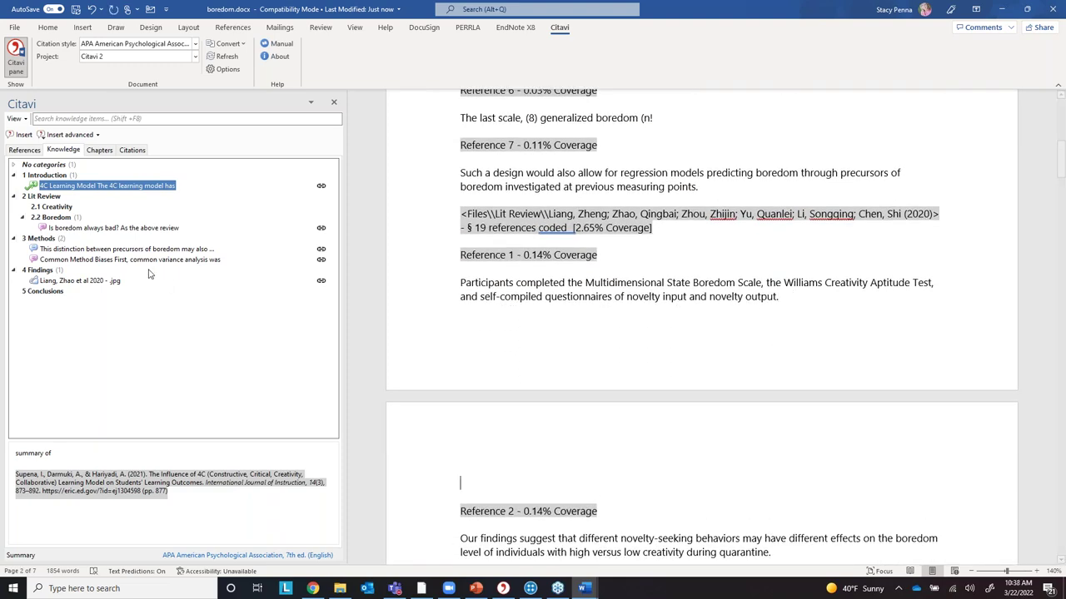
double_click(128, 250)
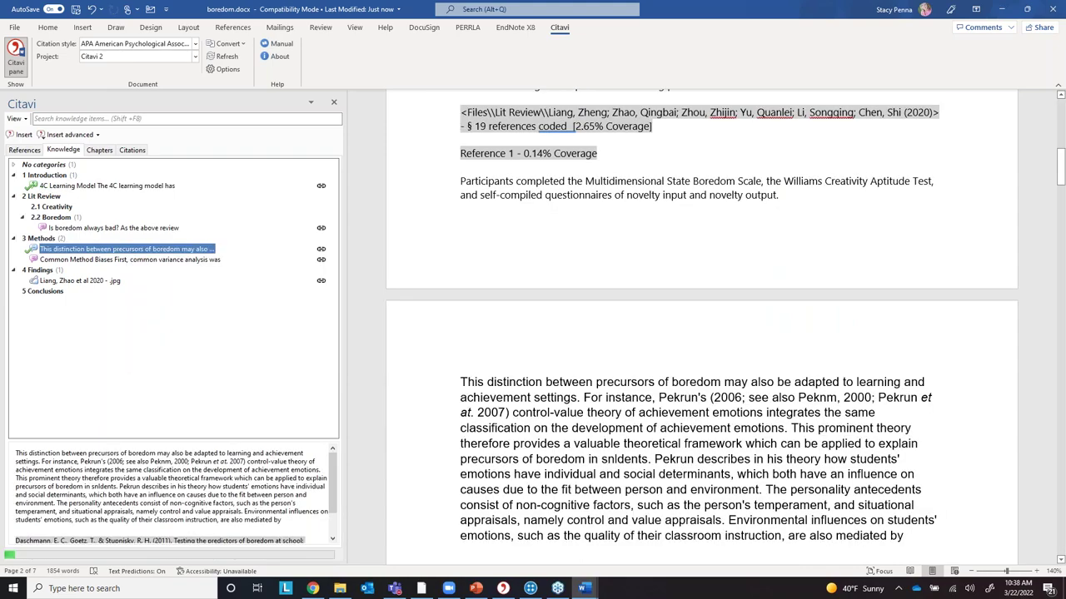
drag(1060, 175, 1061, 125)
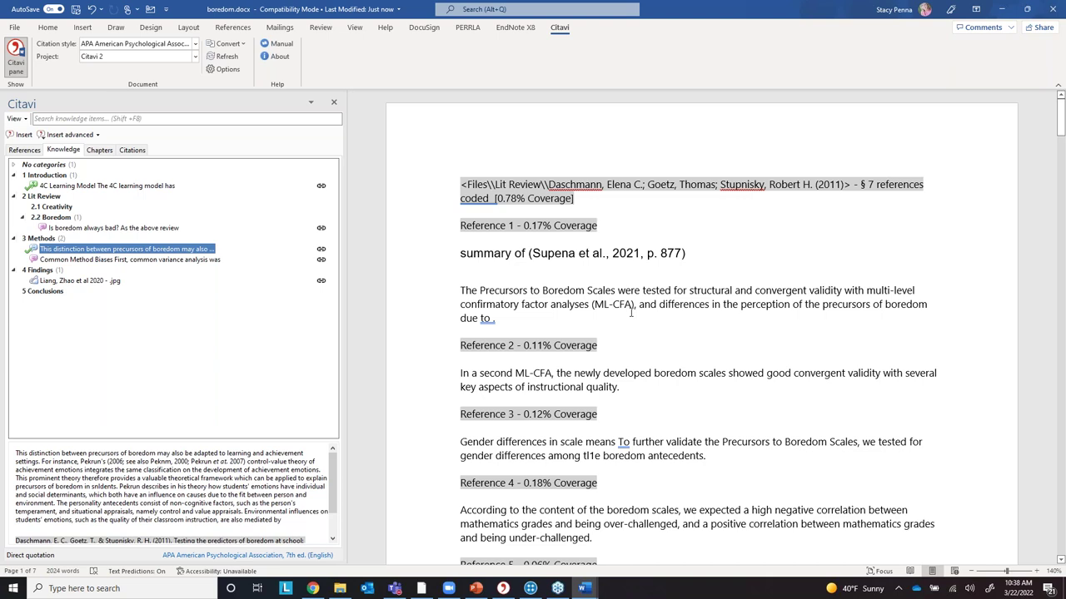
Run the slide show from slide 9 (Overview) full-screen with Duplicate Slide Show instead of presenter view.
click(476, 588)
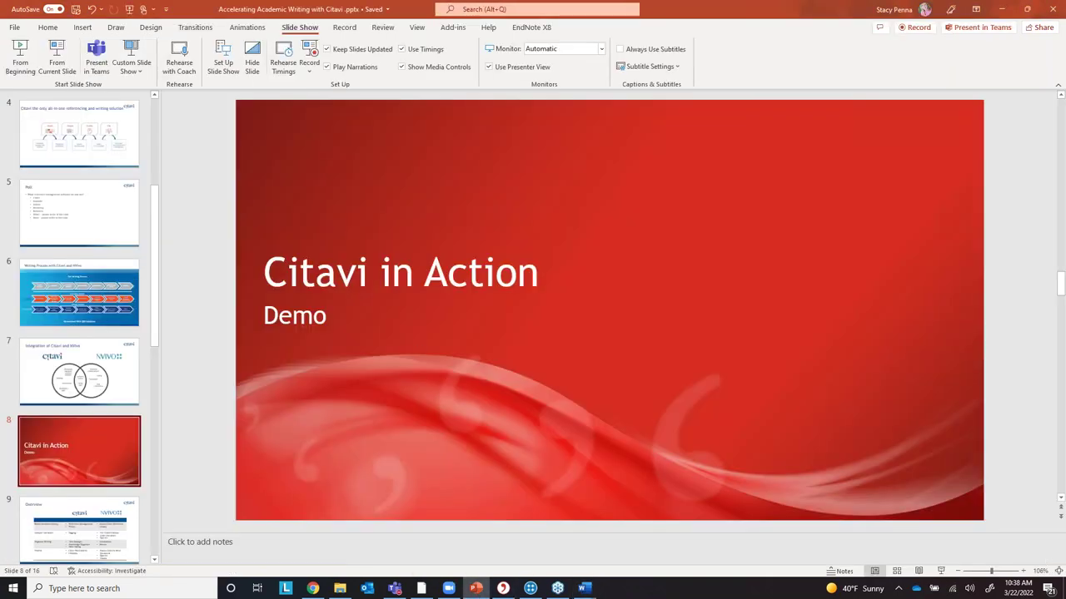
scroll(159, 315, down, 2)
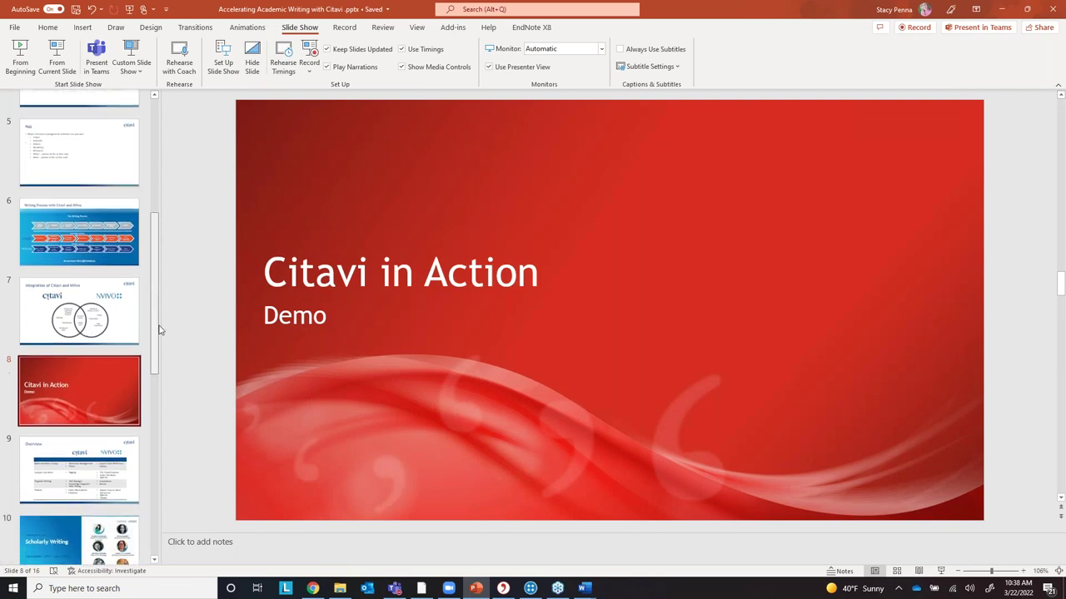
key(Down)
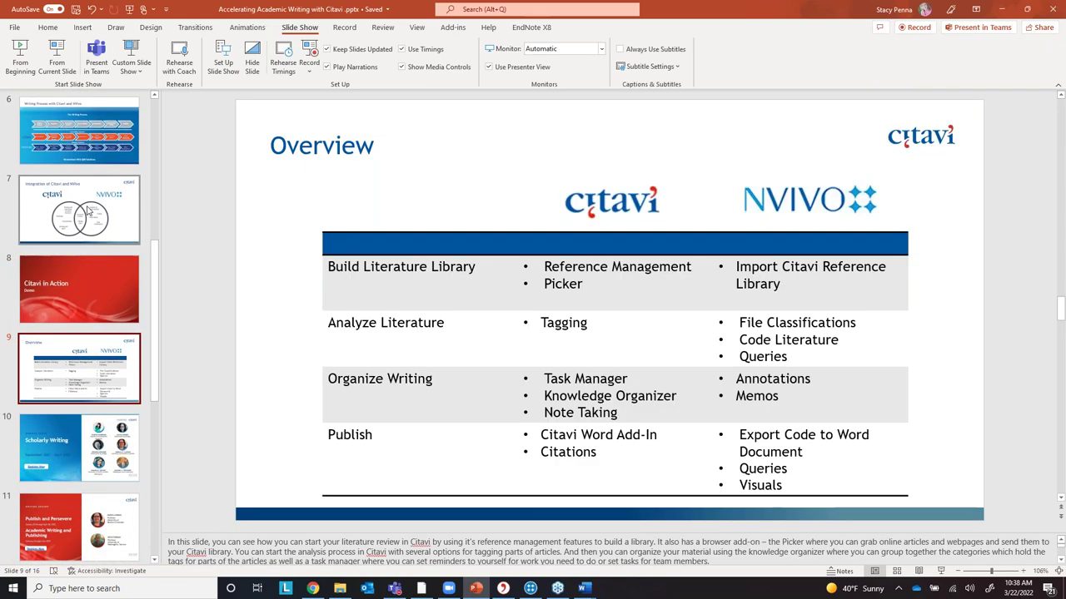
click(57, 63)
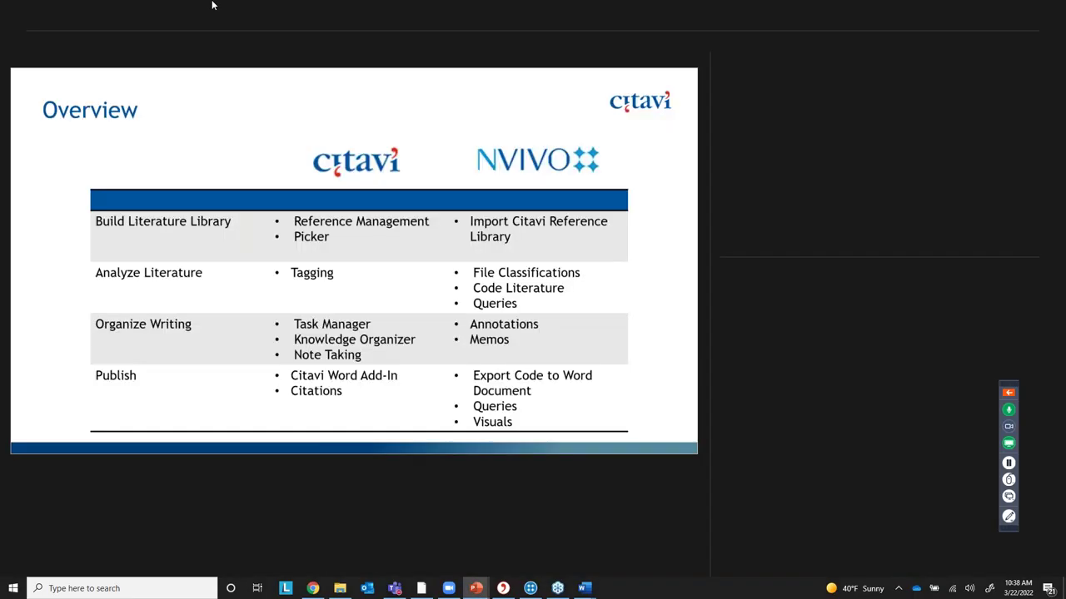
click(183, 18)
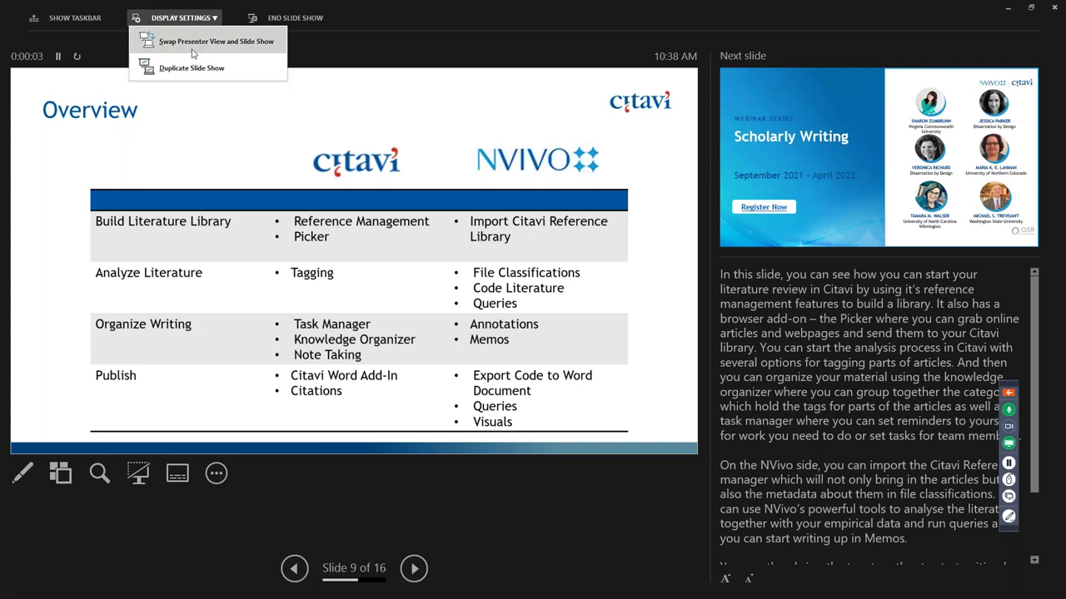
click(191, 68)
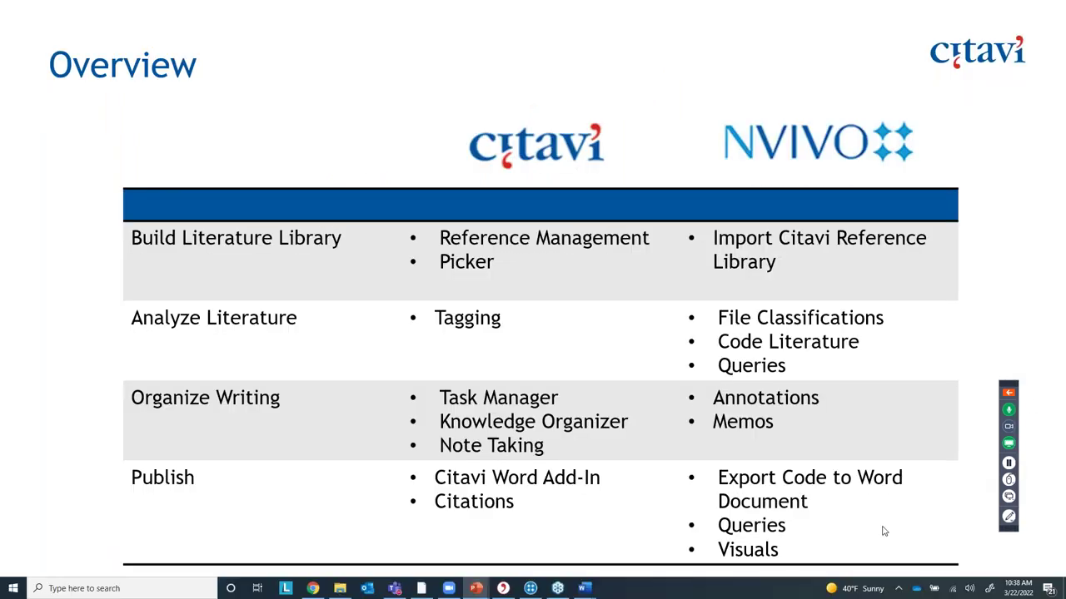